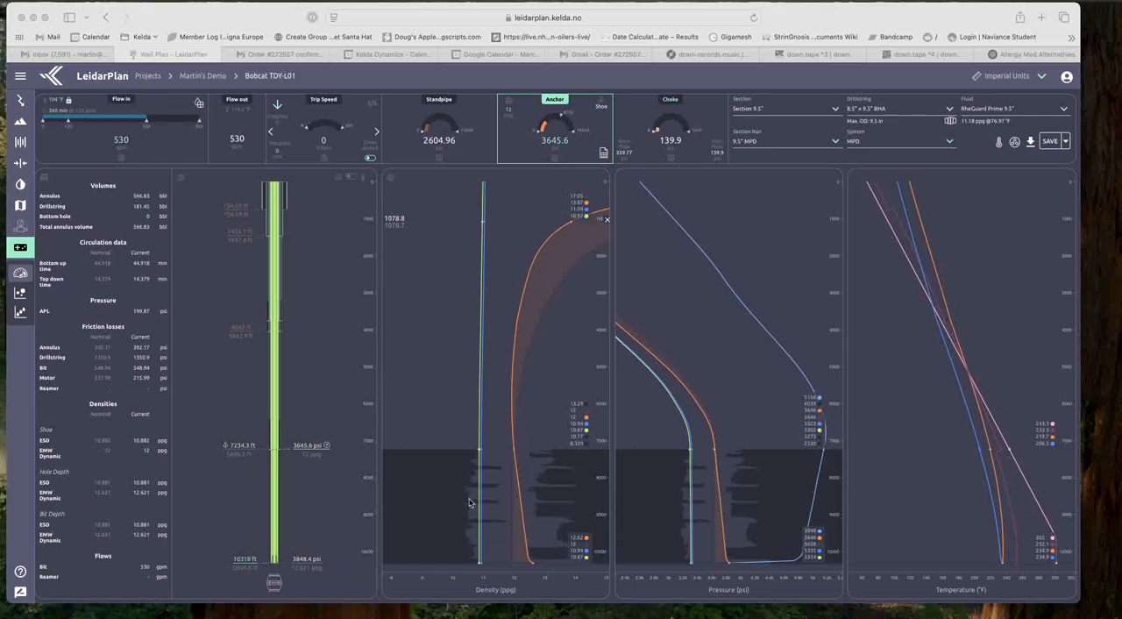
Step: Open the multi-fluid simulation and set both the initial and current bit position to 0 ft
left_click(18, 319)
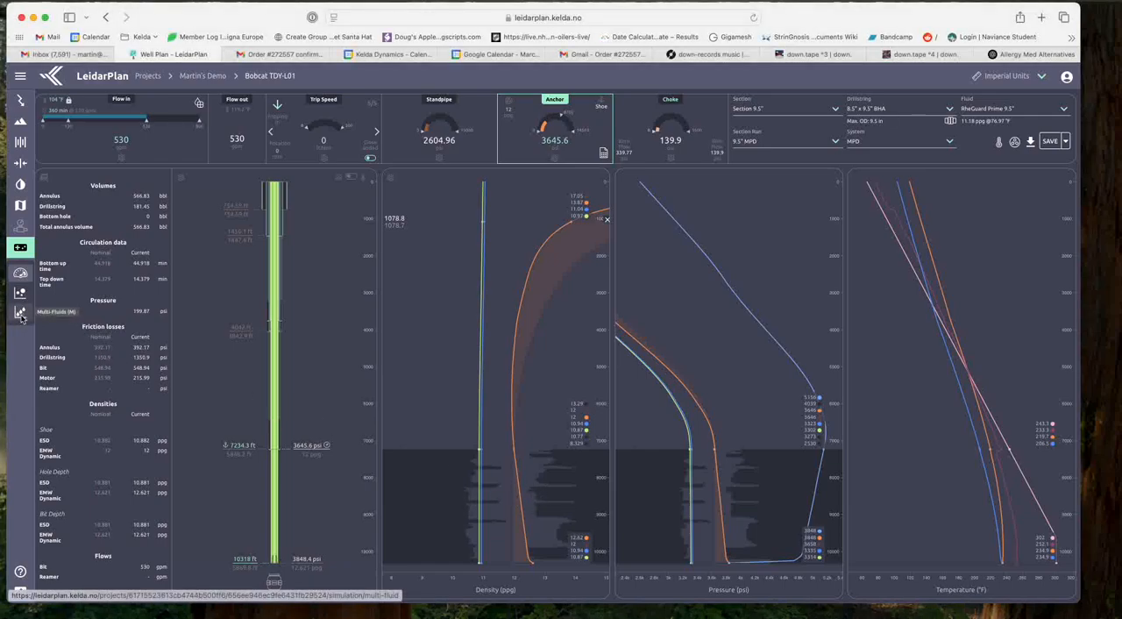
left_click(20, 318)
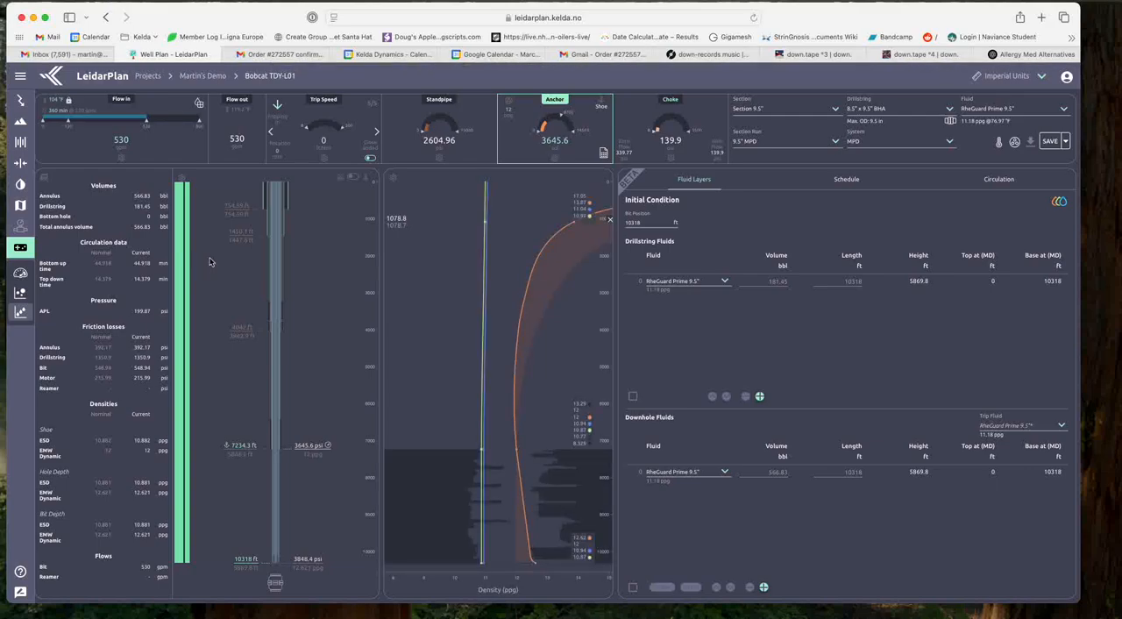
mouse_move(179, 277)
left_click_drag(657, 225, 605, 225)
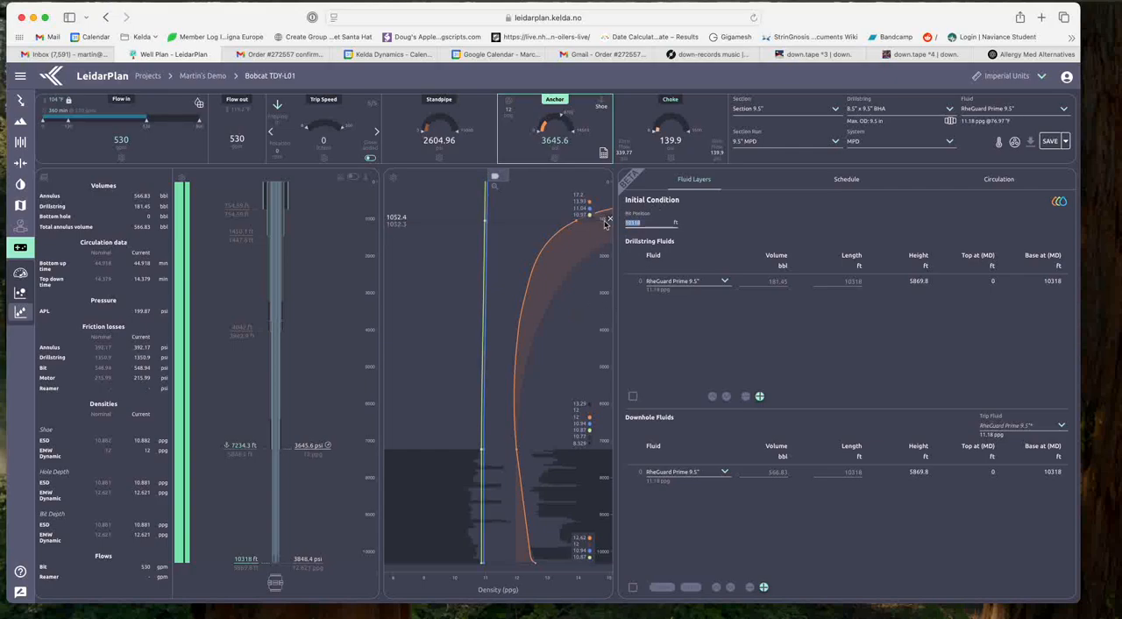
type("0")
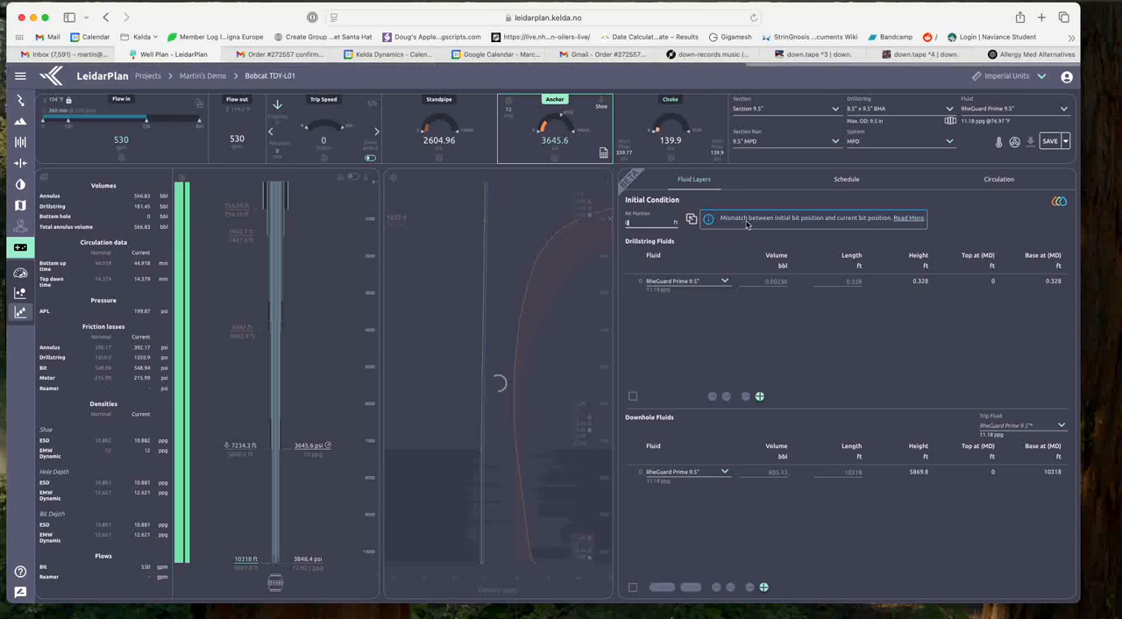
left_click(690, 219)
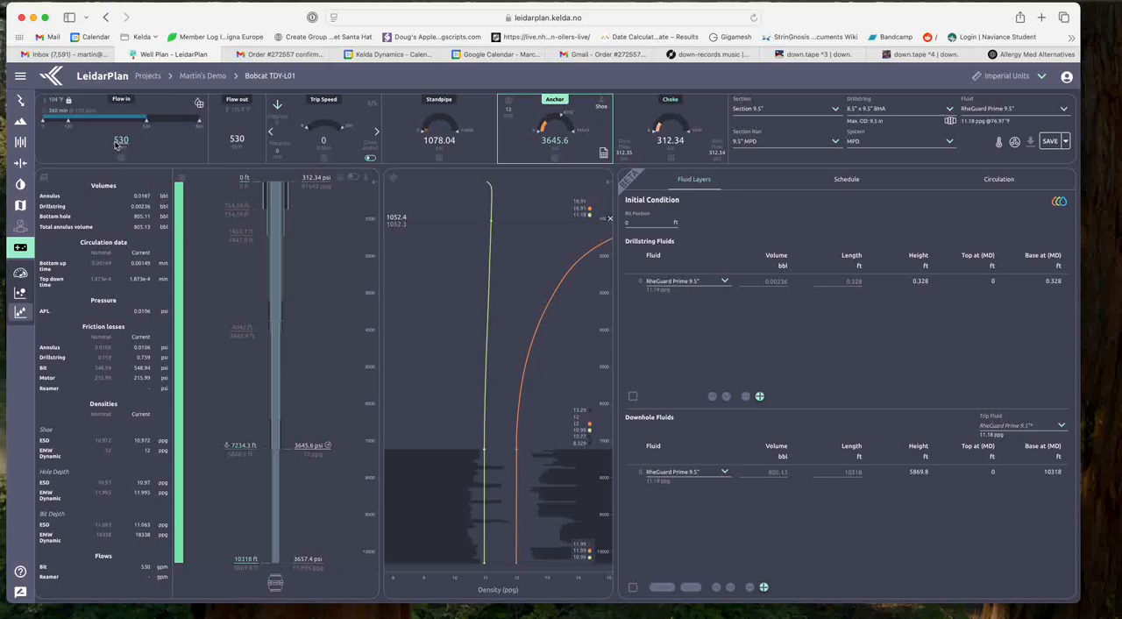
Step: Set the flow in to 0 gpm and the choke pressure to 0 psi
left_click(45, 124)
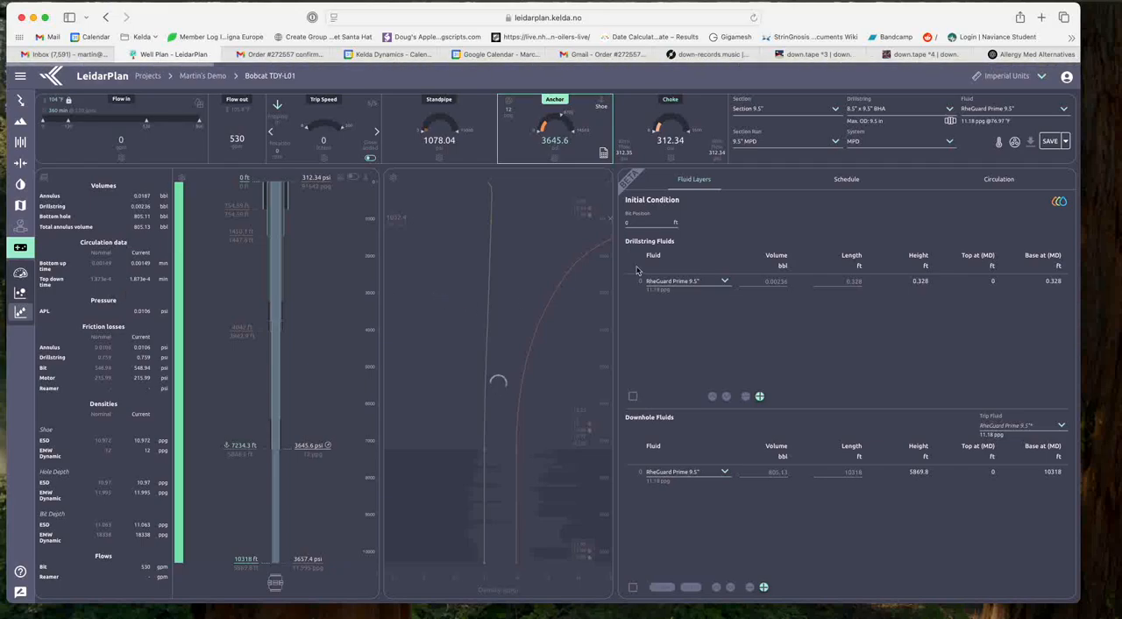
left_click(695, 110)
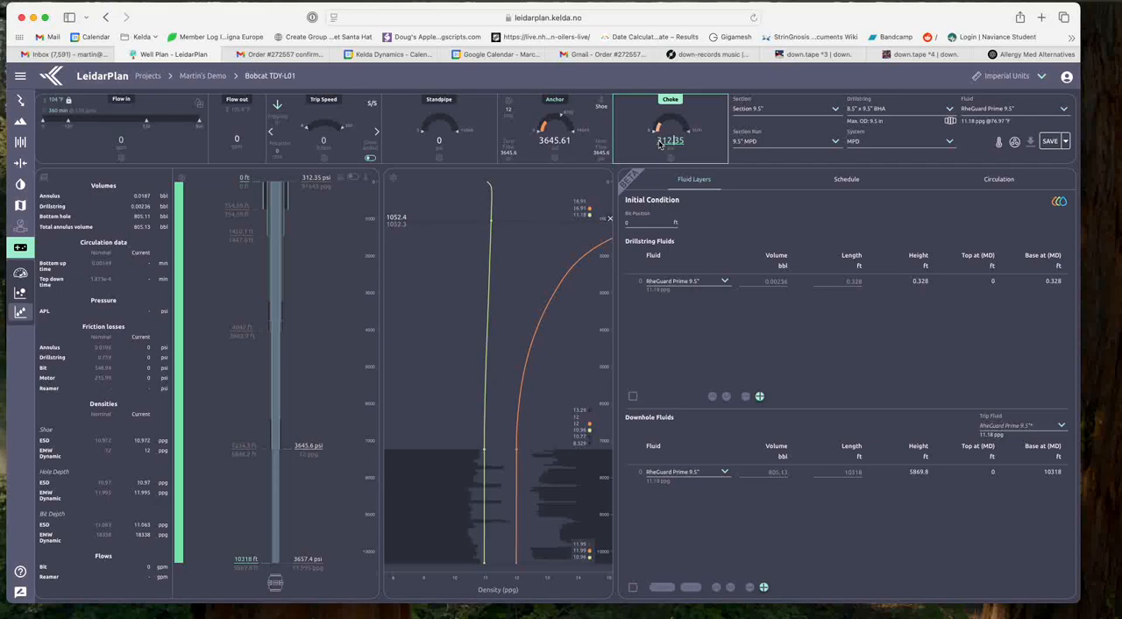
double_click(661, 143)
type("0")
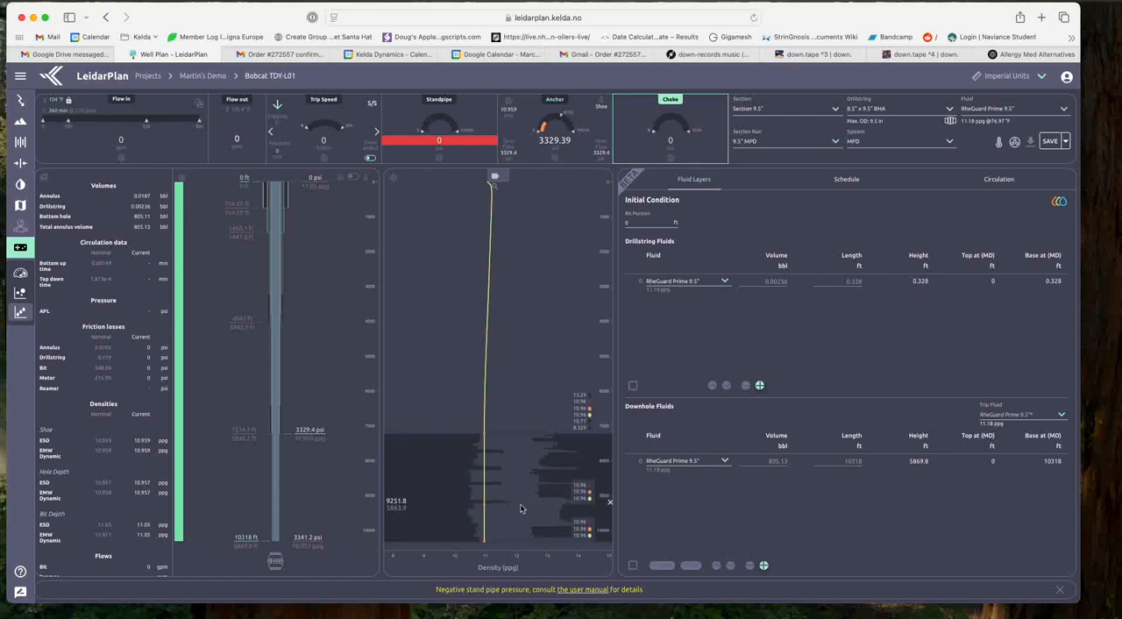
Step: Examine the density values at several depths in the open-hole section of the density plot
left_click_drag(513, 503, 519, 531)
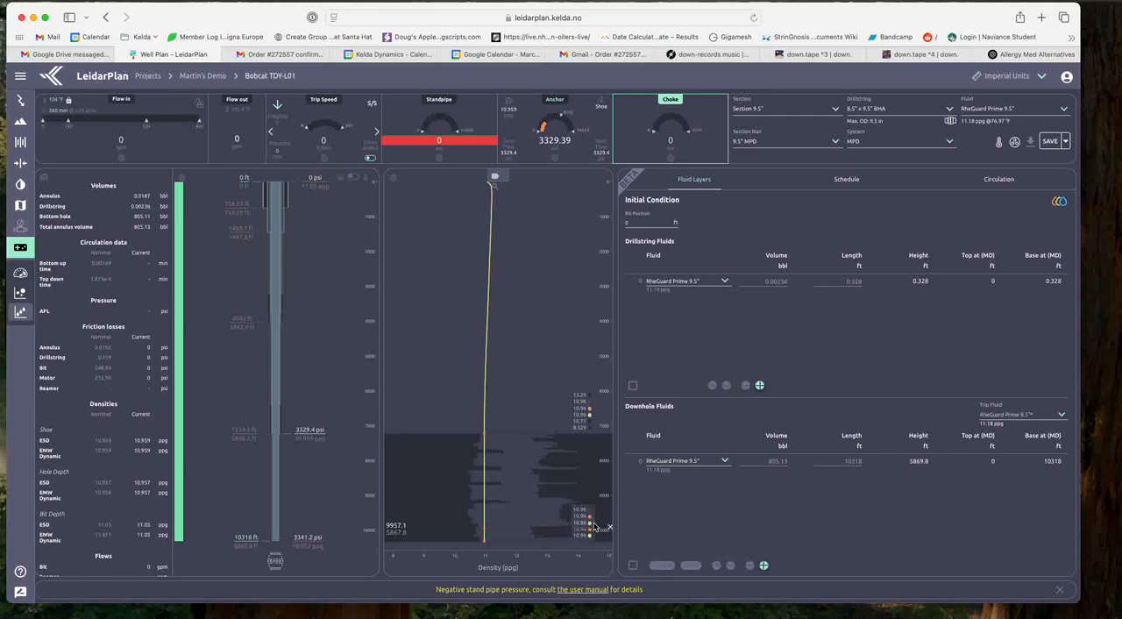
left_click(537, 514)
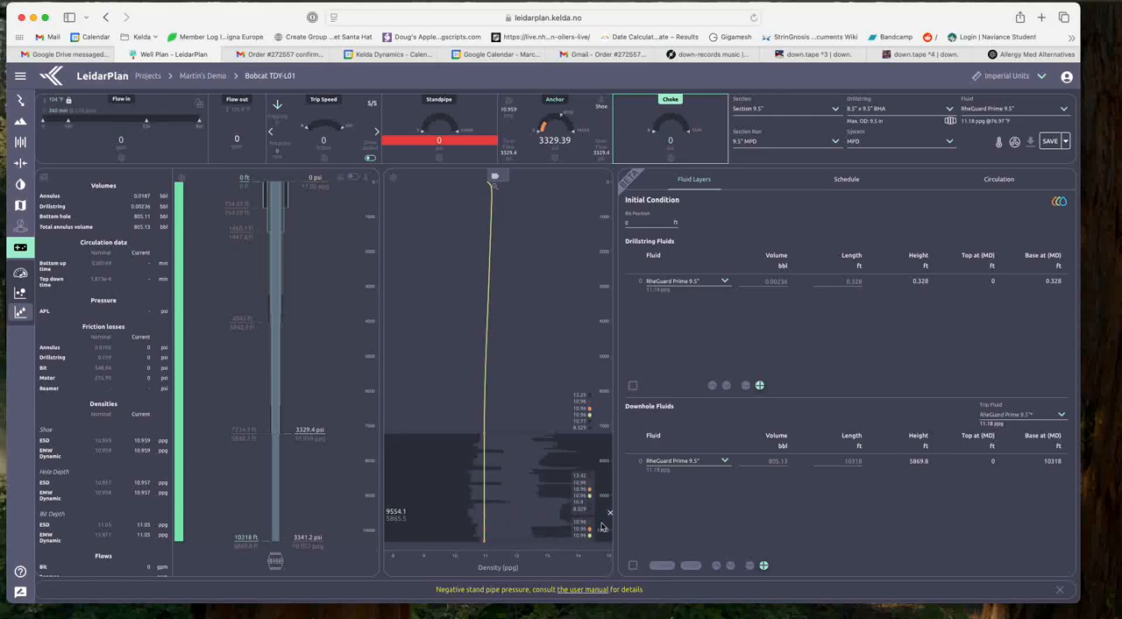
left_click(518, 526)
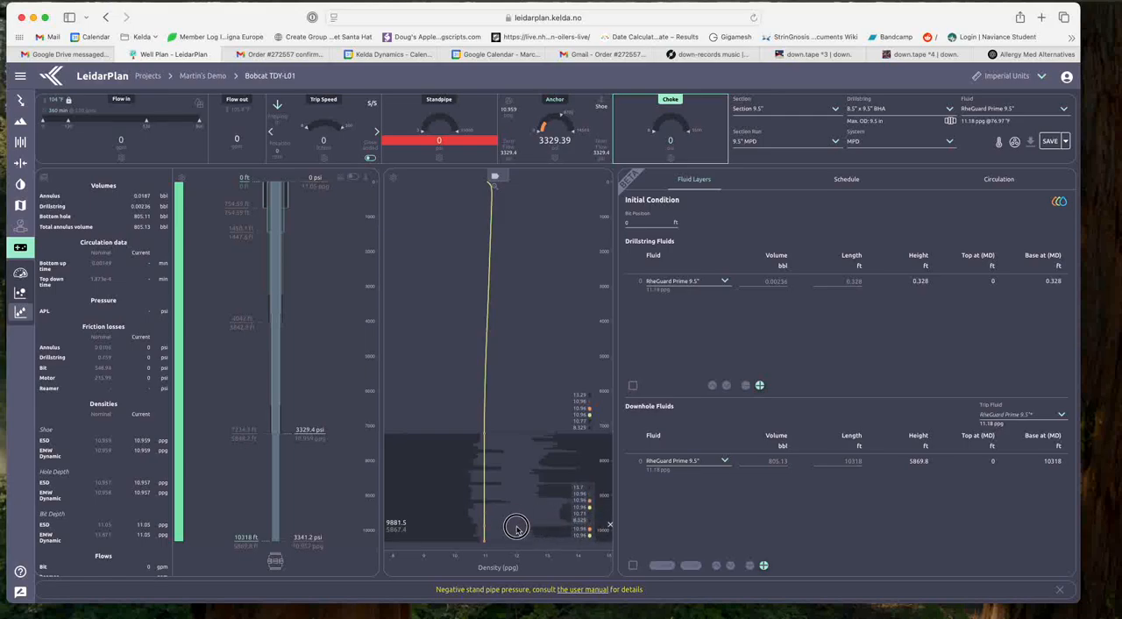
left_click_drag(518, 526, 519, 524)
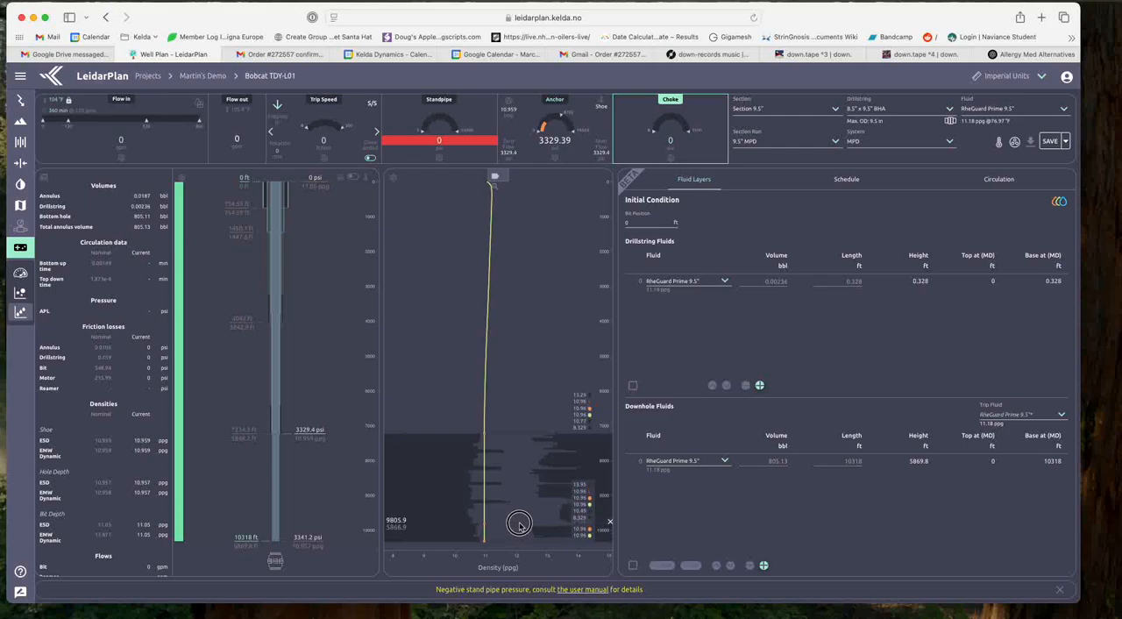
left_click_drag(519, 524, 518, 528)
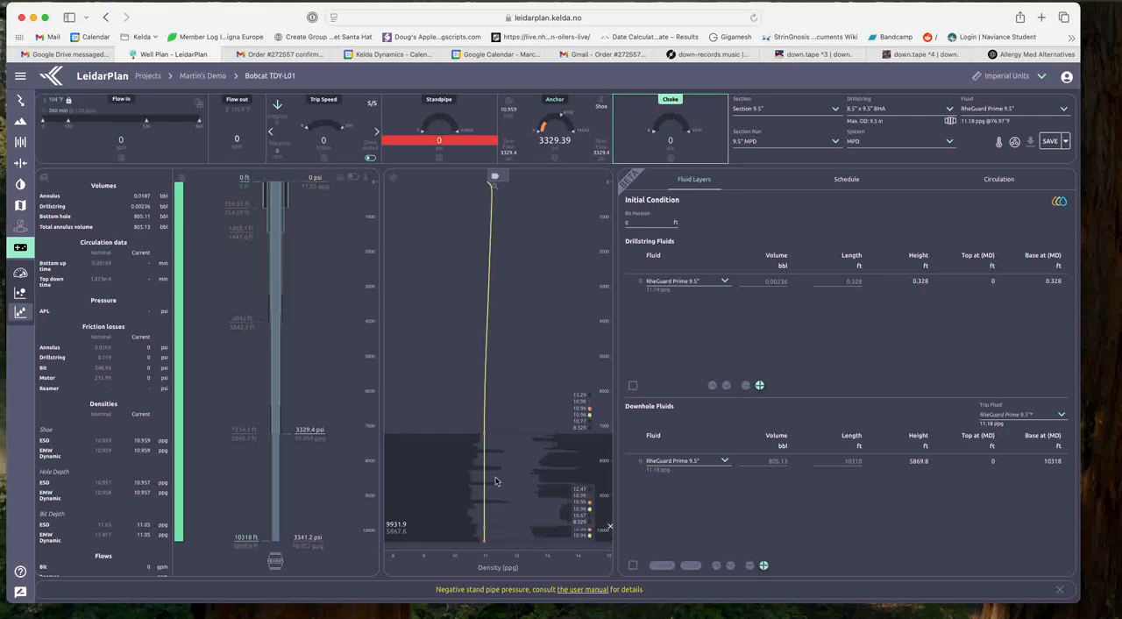
Step: Save the simulation changes, review the well's available fluids on the fluids page, and return to the simulation
left_click(20, 186)
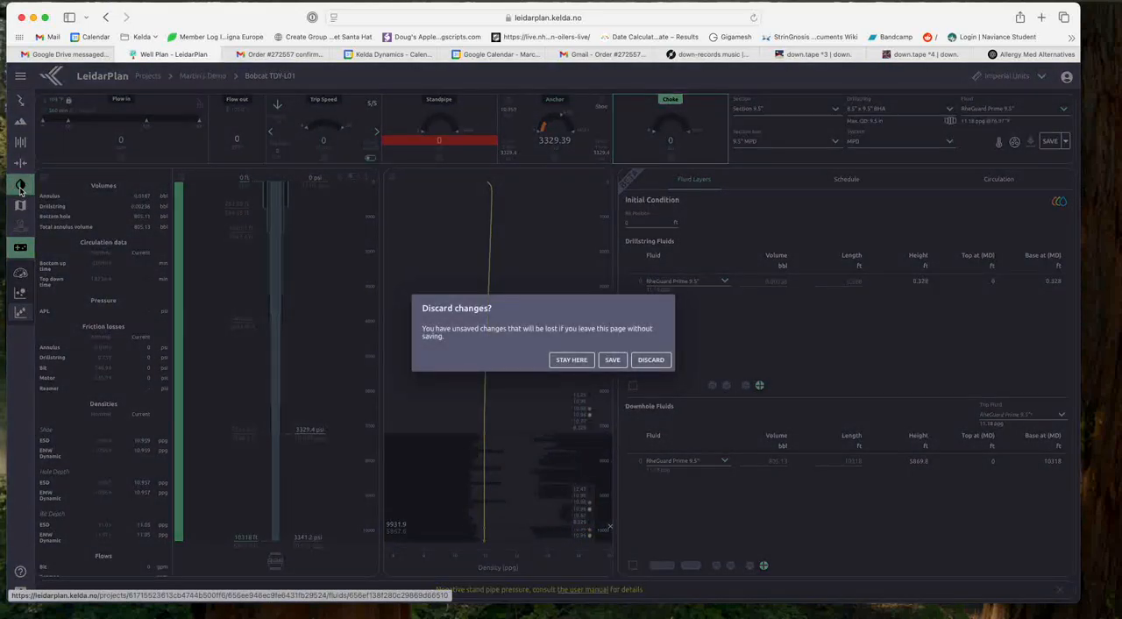
left_click(612, 360)
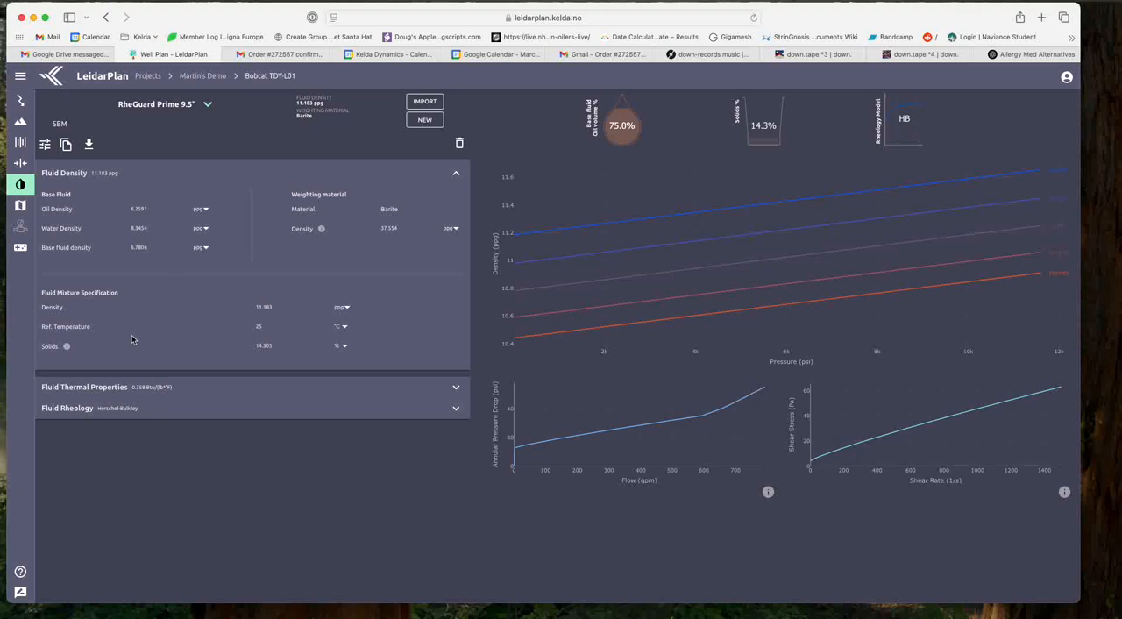
left_click(194, 109)
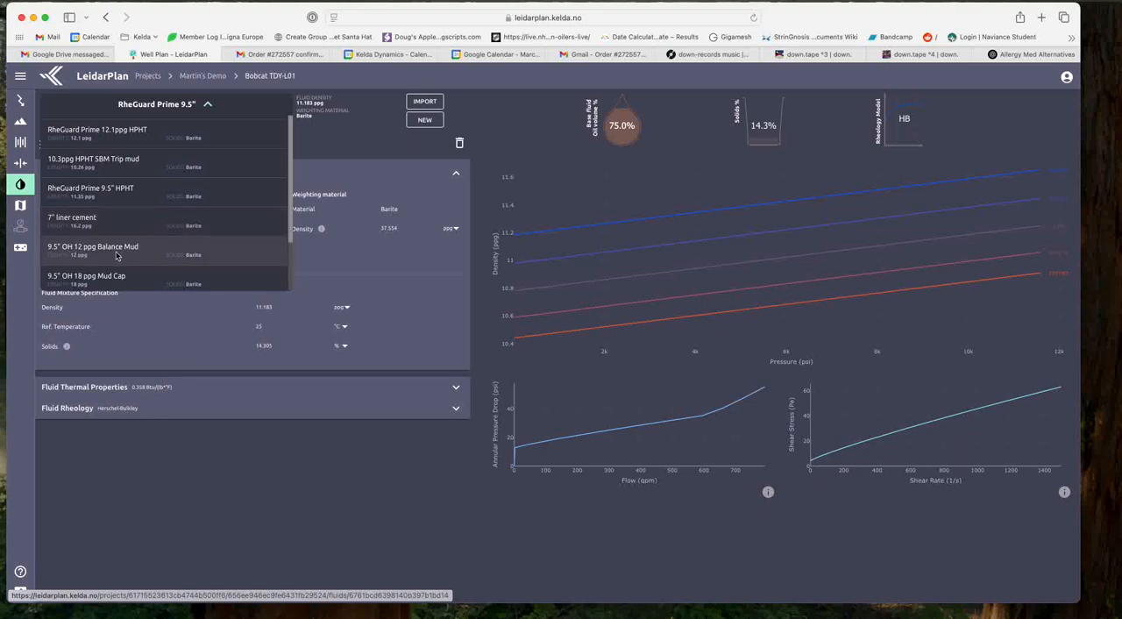
scroll(199, 260, "down", 2)
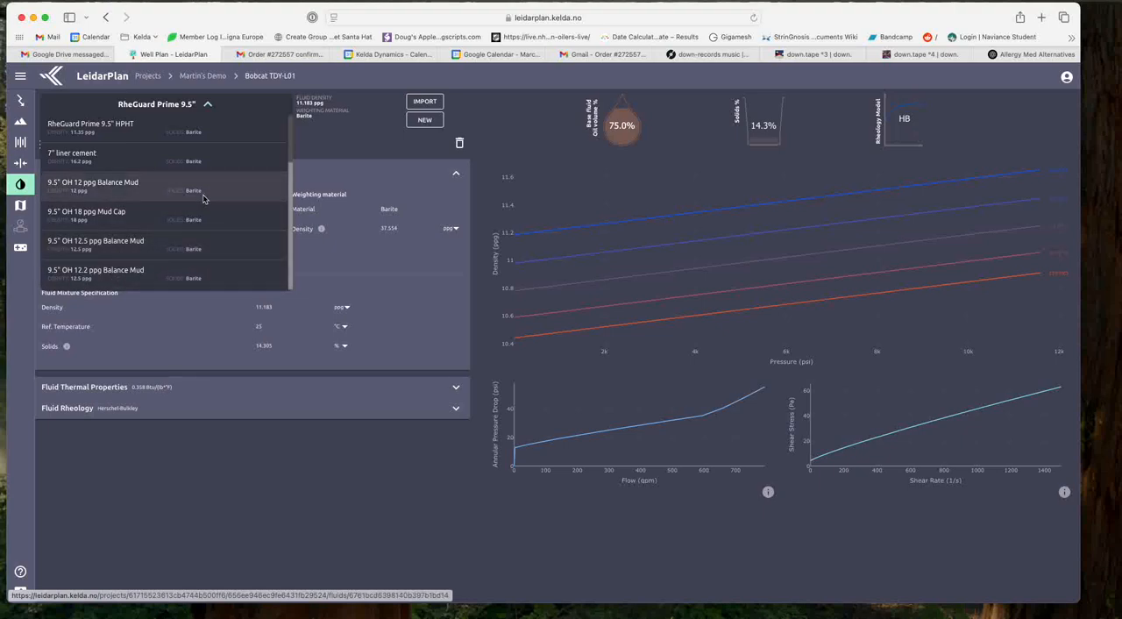
left_click(20, 252)
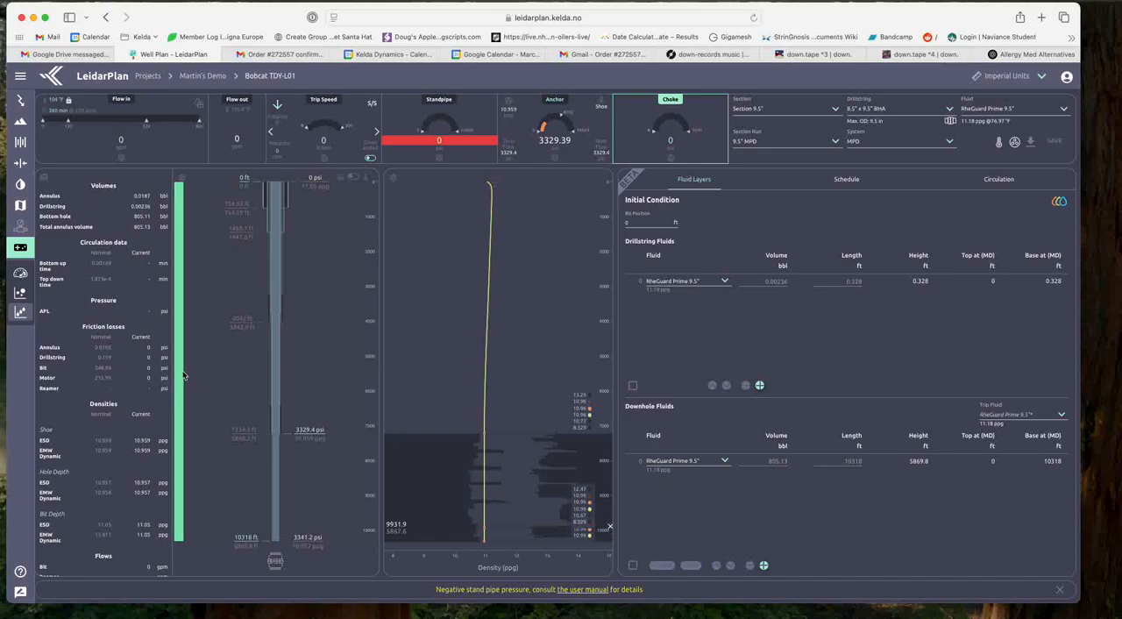
Step: Change the downhole fluid to 9.5" OH 12 ppg Balance Mud and examine the open-hole density against the pressure window
mouse_move(178, 374)
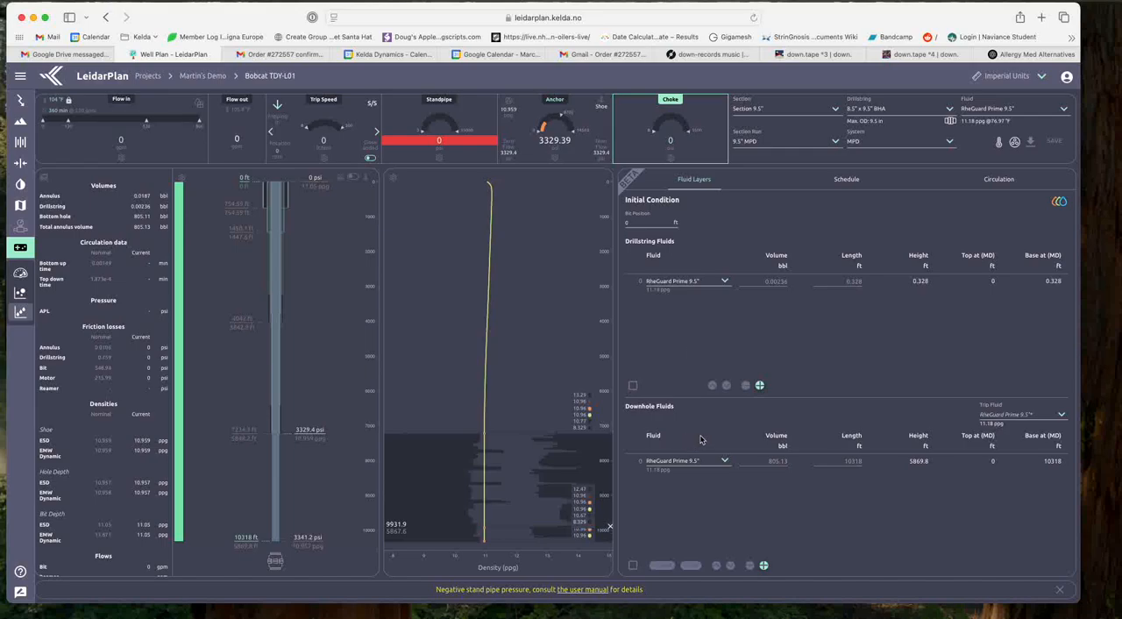
left_click(701, 462)
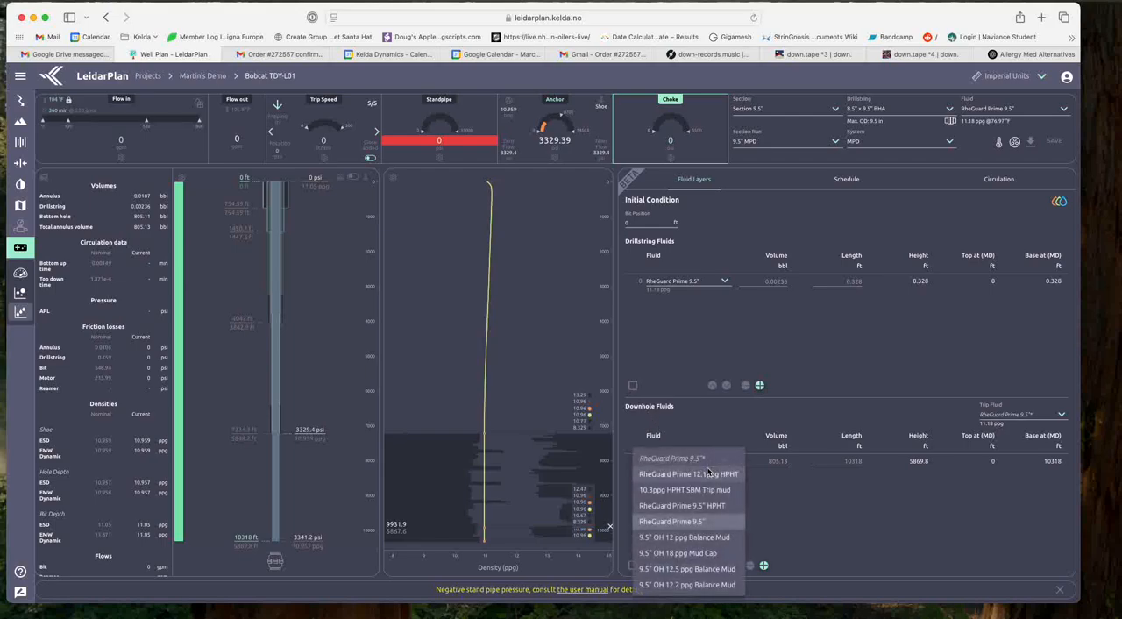
left_click(682, 541)
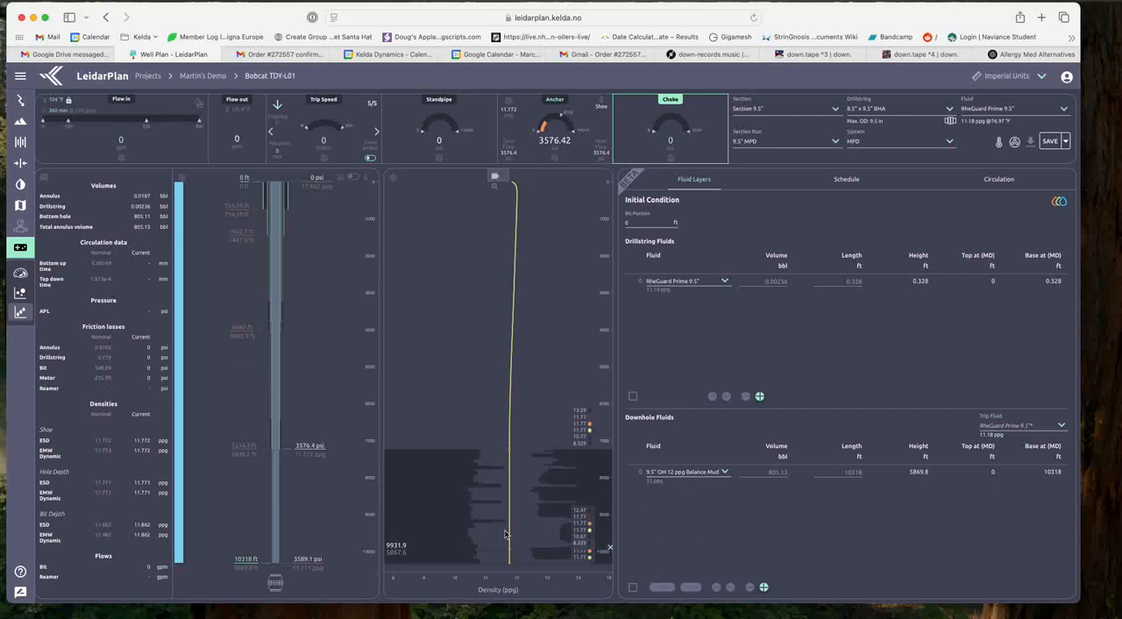
left_click_drag(519, 549, 522, 525)
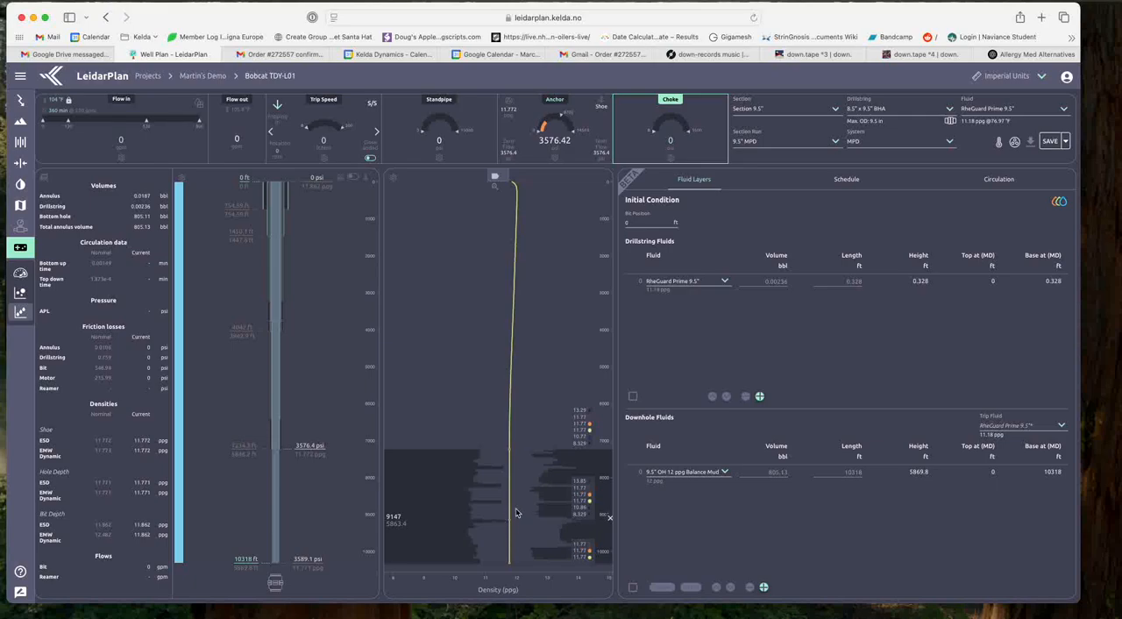
Step: Try 9.5" OH 12.5 ppg Balance Mud and 9.5" OH 12.2 ppg Balance Mud as the downhole fluid
left_click(679, 476)
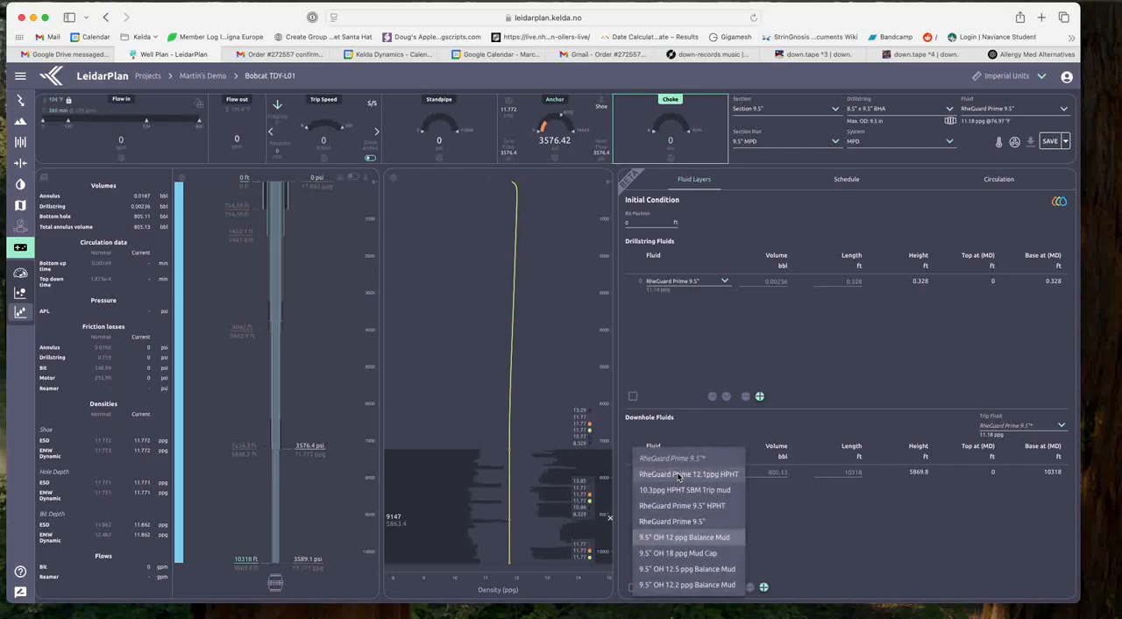
left_click(681, 570)
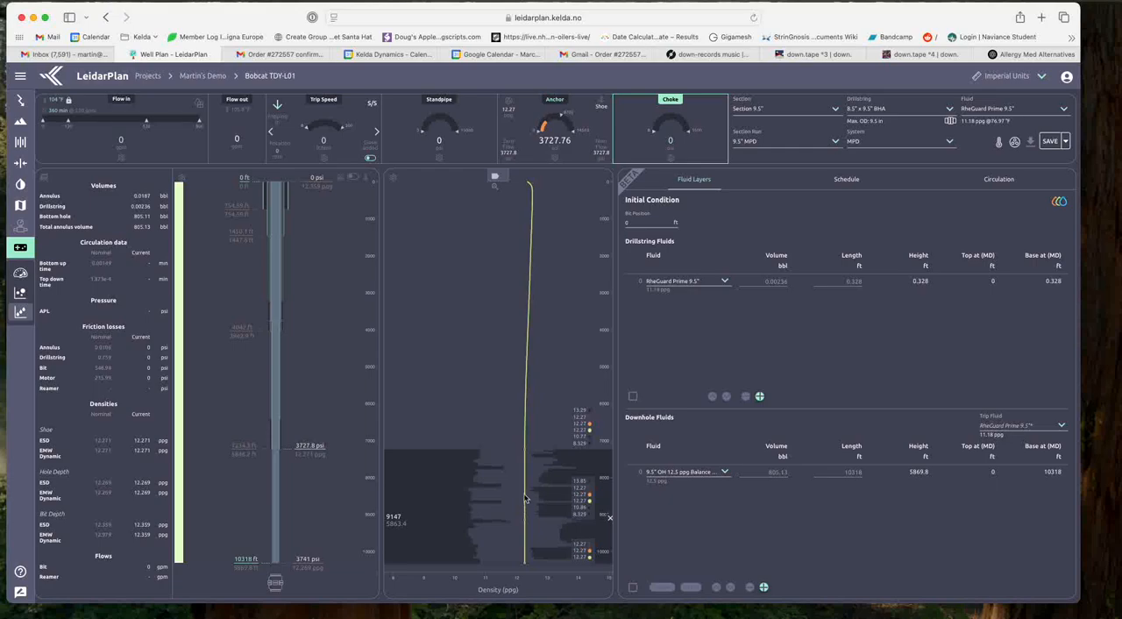
left_click(698, 473)
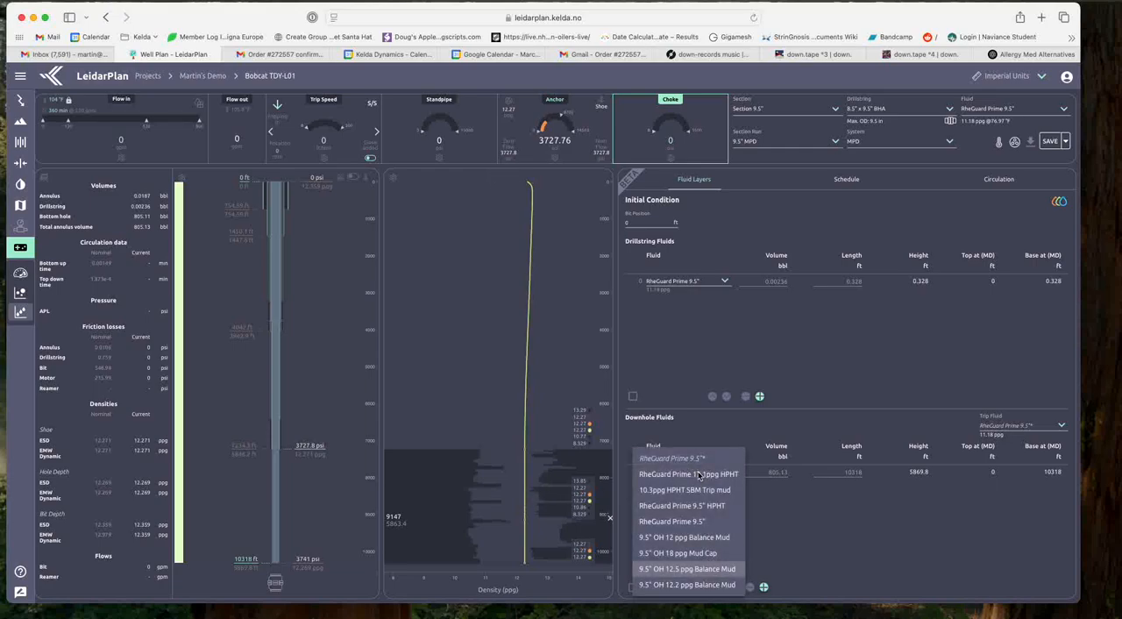
left_click(681, 585)
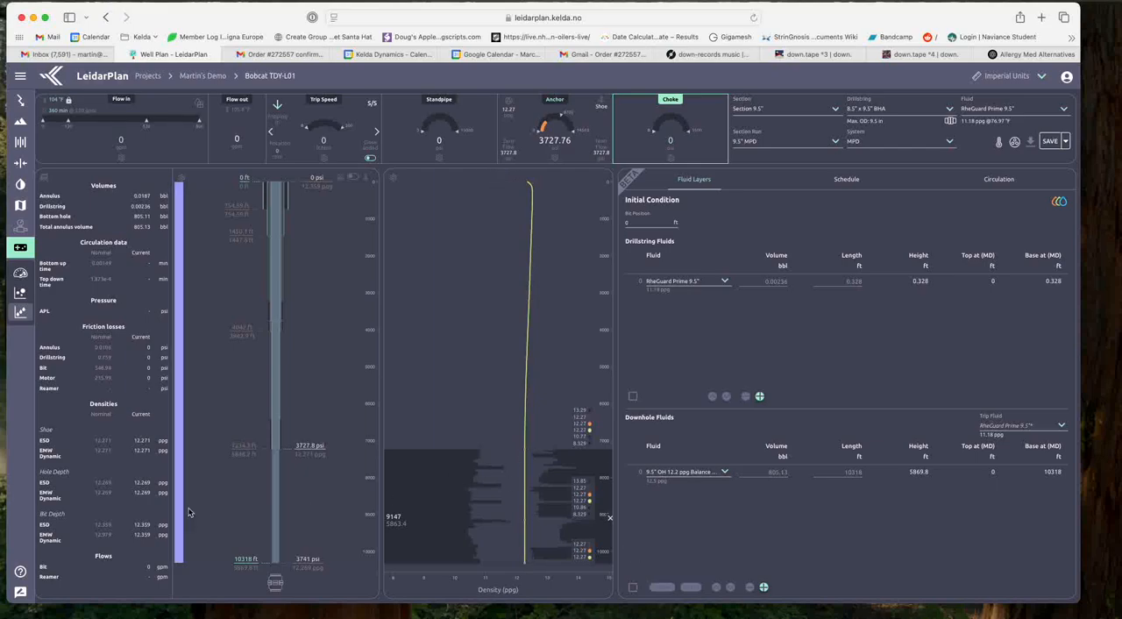
mouse_move(180, 514)
Step: Set the downhole fluid to the italicised RheGuard Prime 9.5"* option
left_click(691, 474)
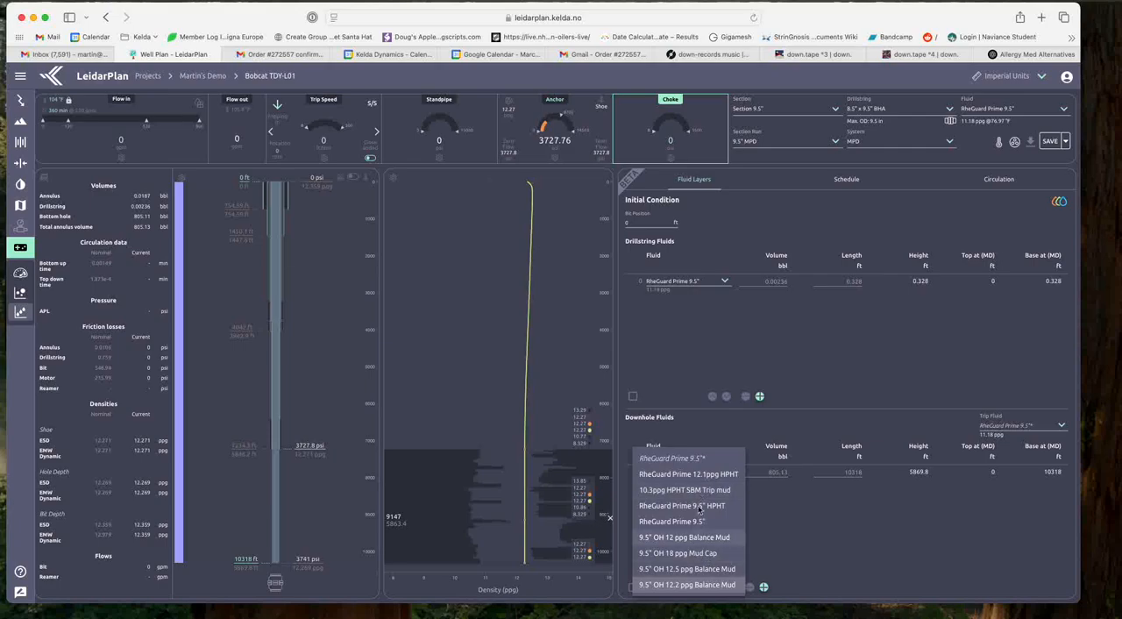
left_click(670, 458)
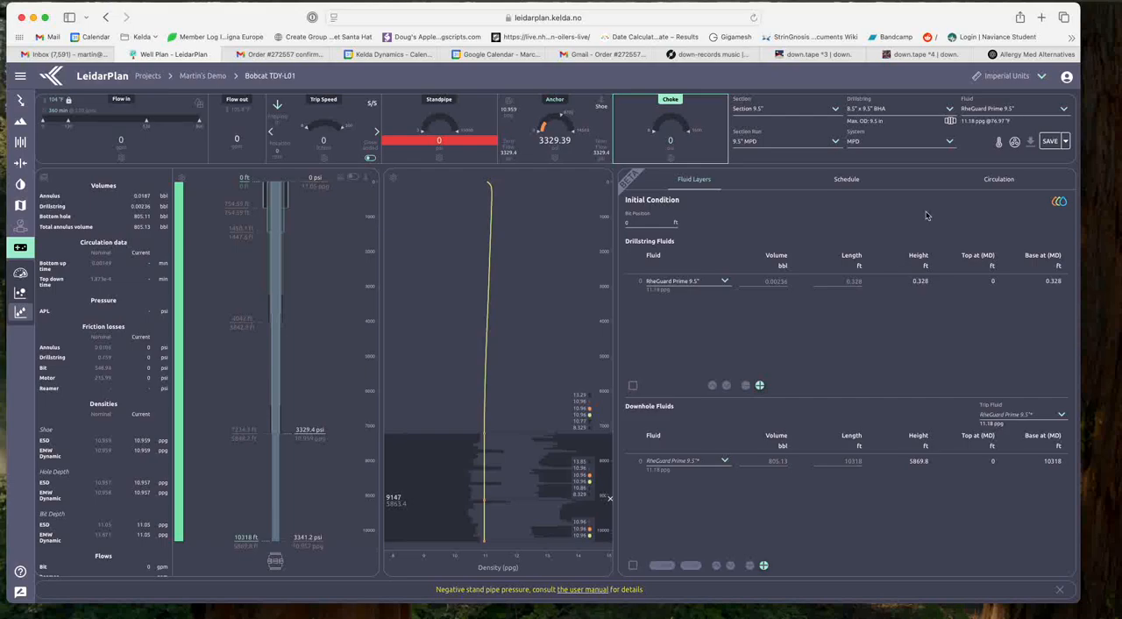
Step: Set the displacement fluid in the schedule to 9.5" OH 12.2 ppg Balance Mud
left_click(847, 180)
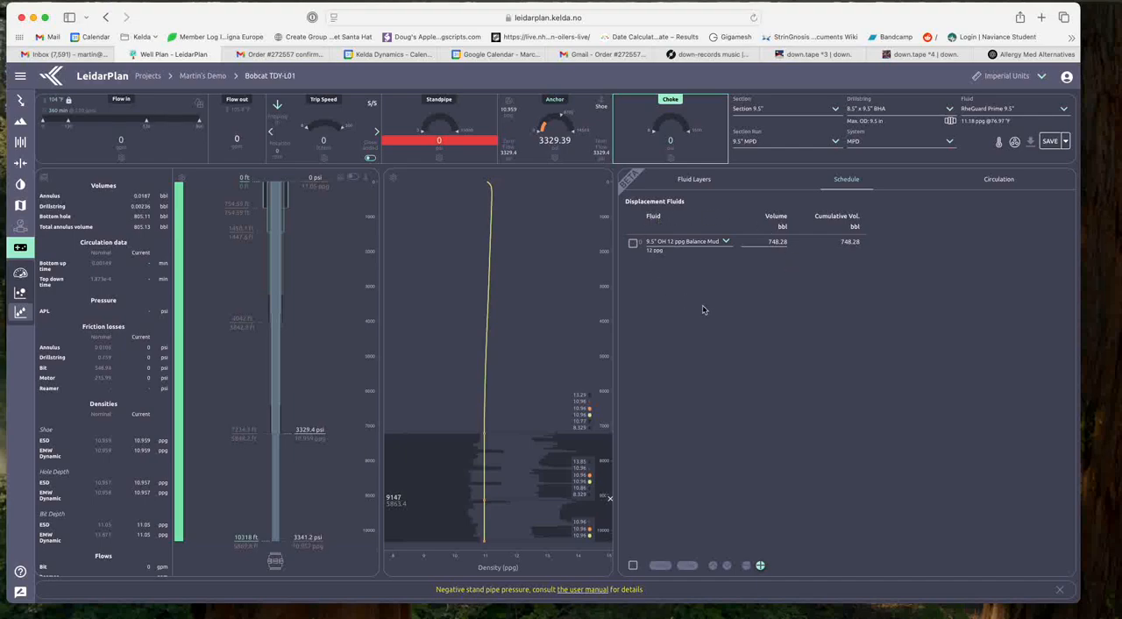
left_click(700, 248)
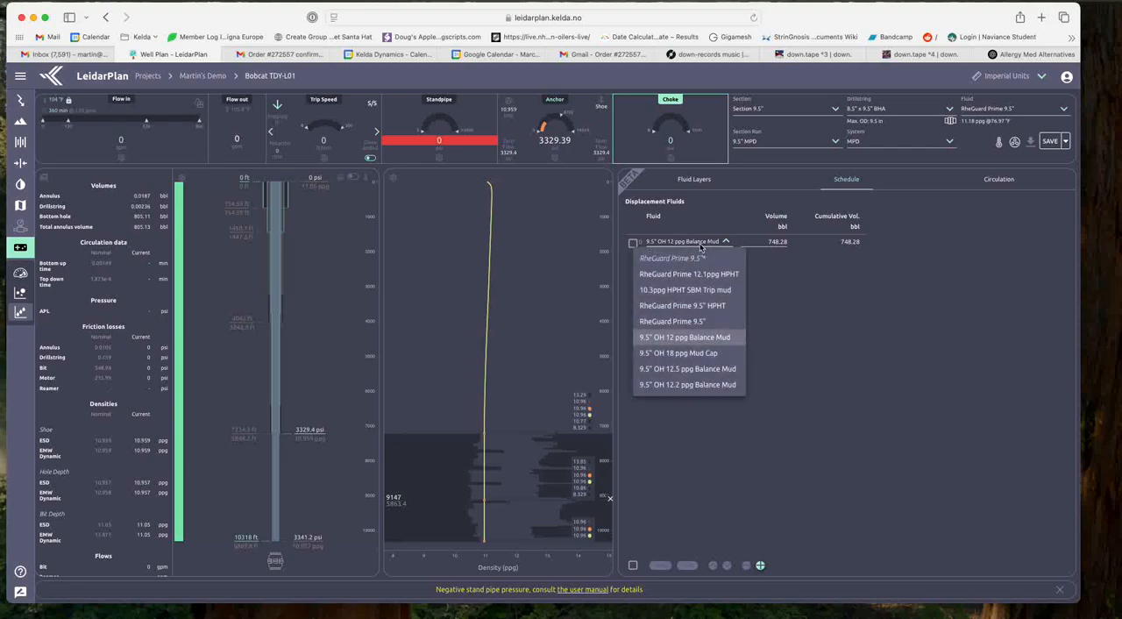
left_click(682, 385)
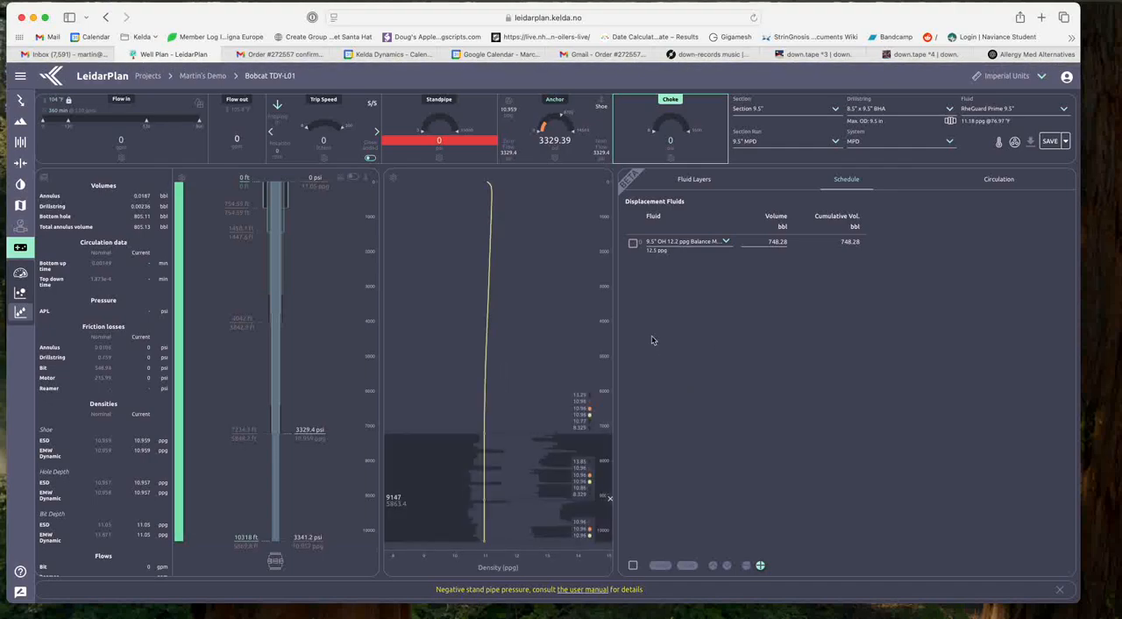
mouse_move(178, 278)
Step: Set both the initial and current bit position to 10318 ft and return to the displacement fluid schedule
left_click(693, 179)
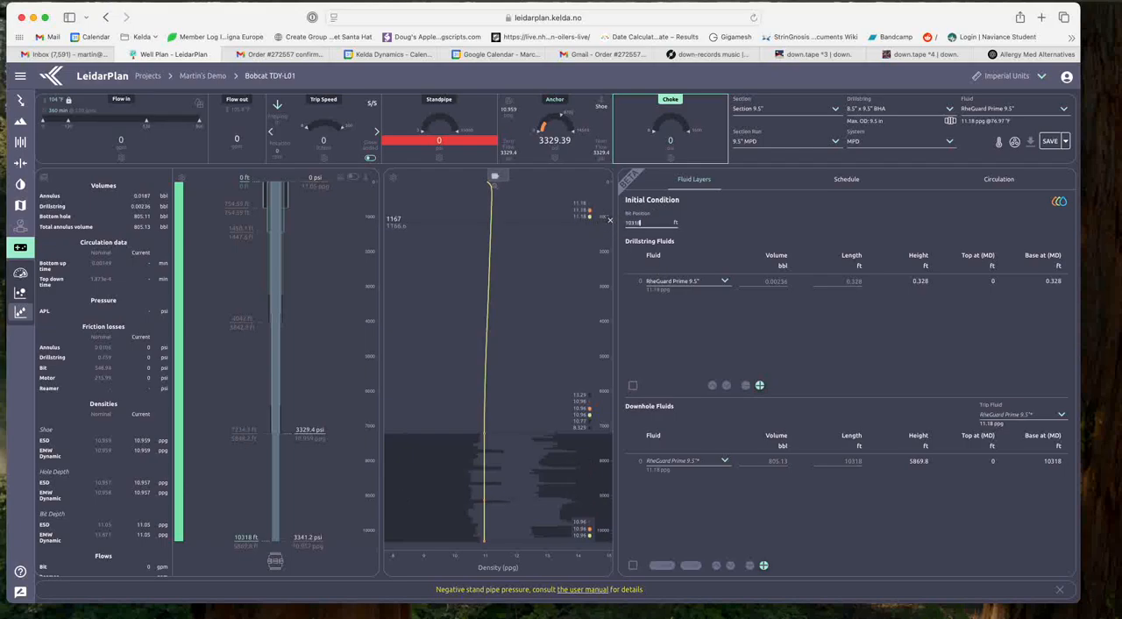
key("Return")
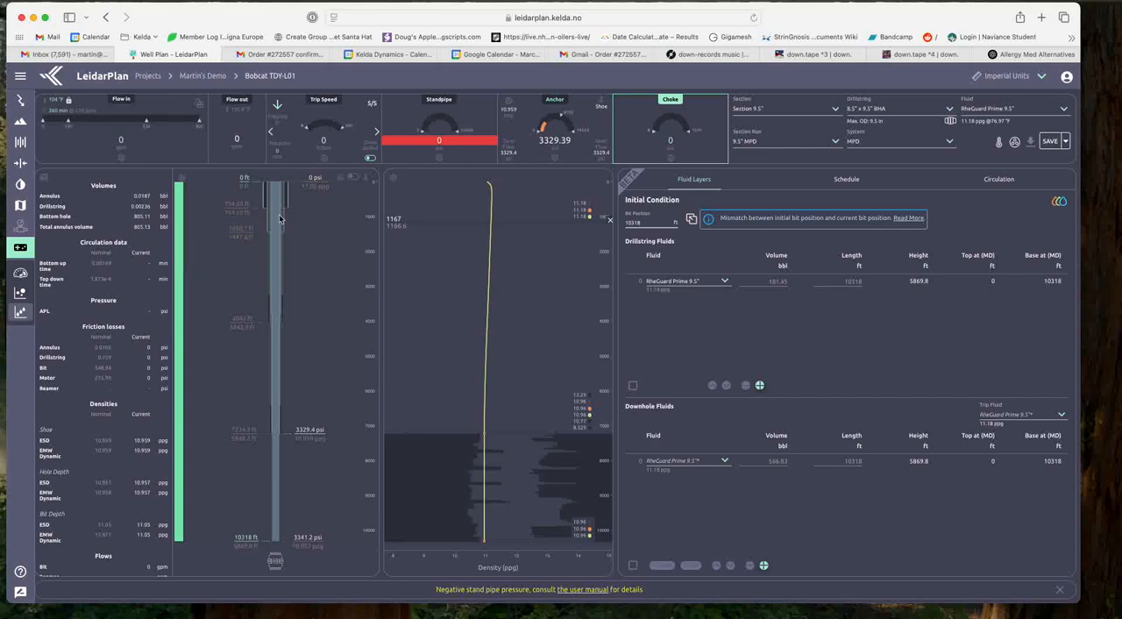
left_click(693, 219)
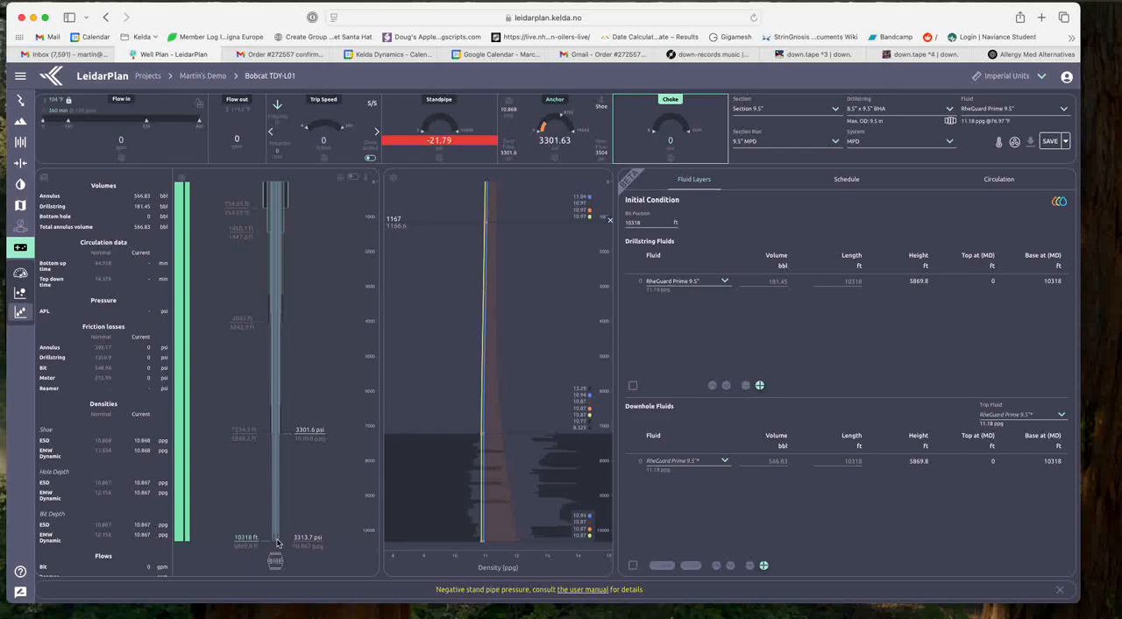
left_click(846, 182)
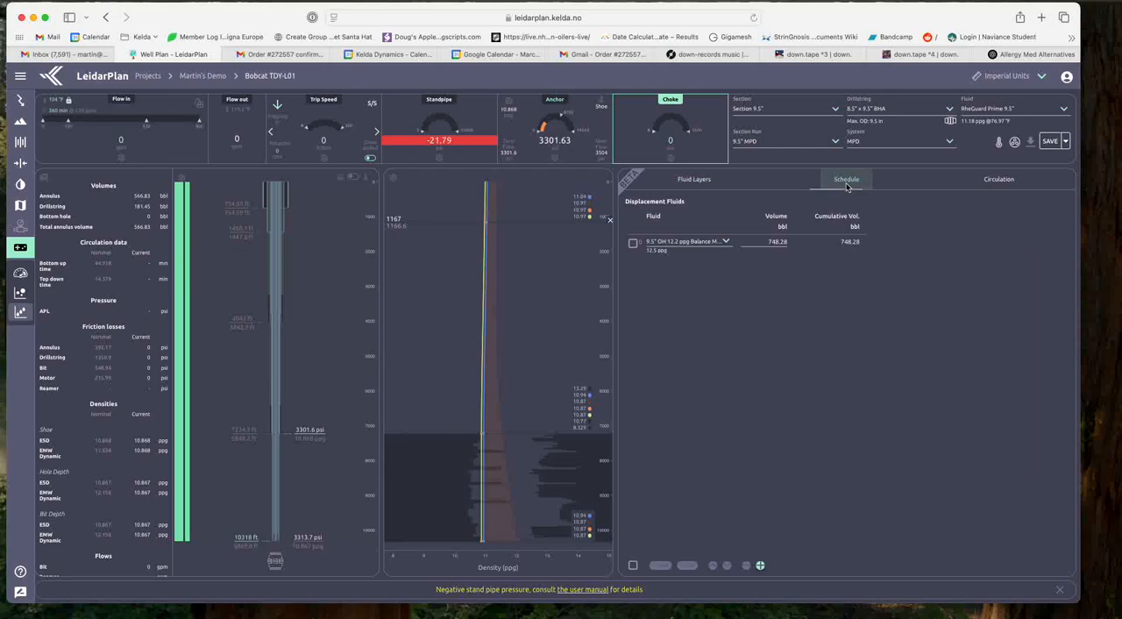
Step: Check the displacement fluid options, save the simulation configuration and switch to the fluid definitions
left_click(687, 248)
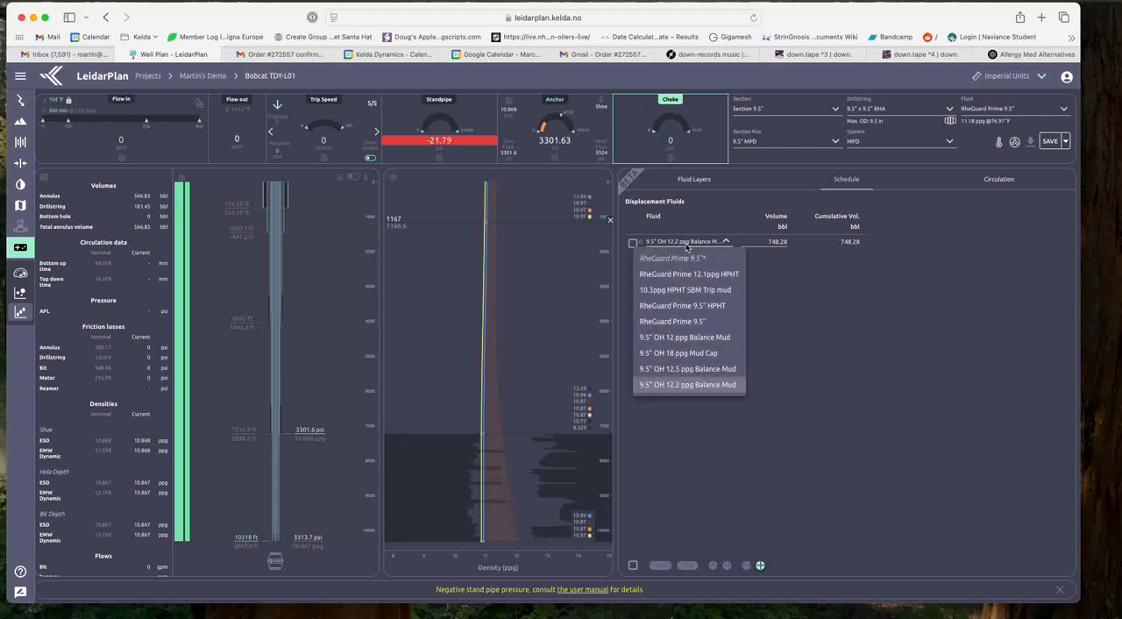
left_click(837, 306)
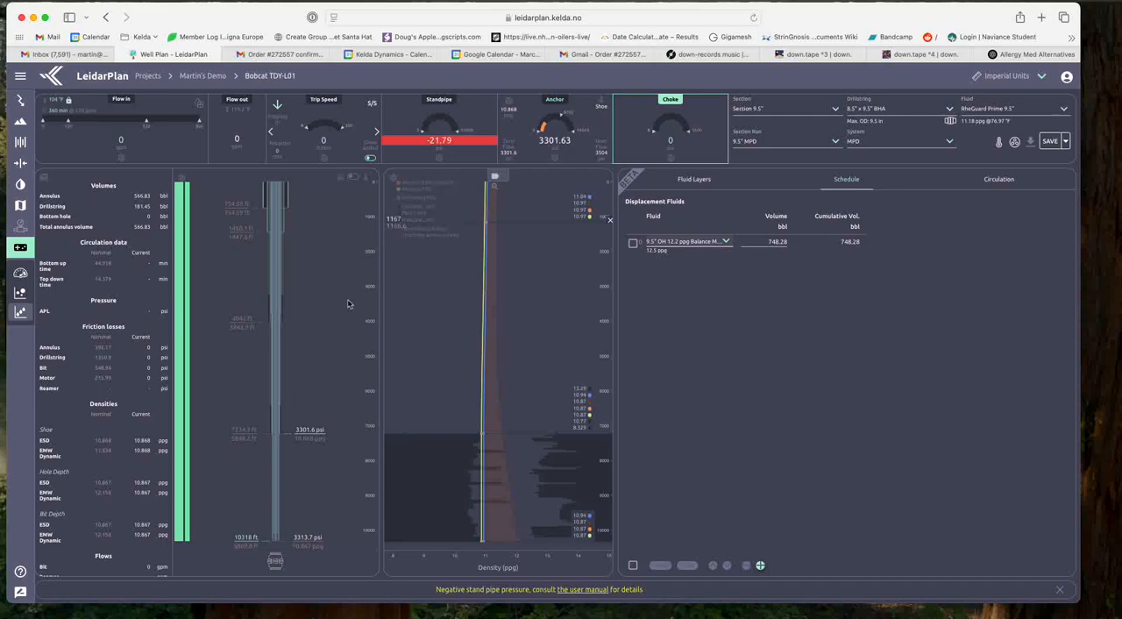
left_click(21, 185)
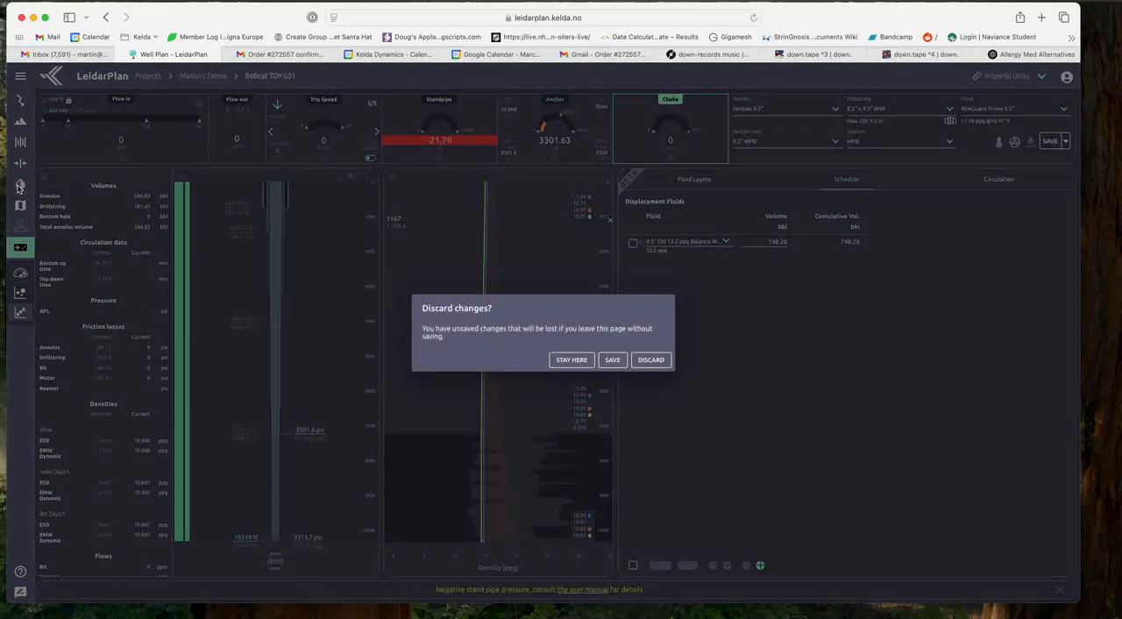
left_click(614, 361)
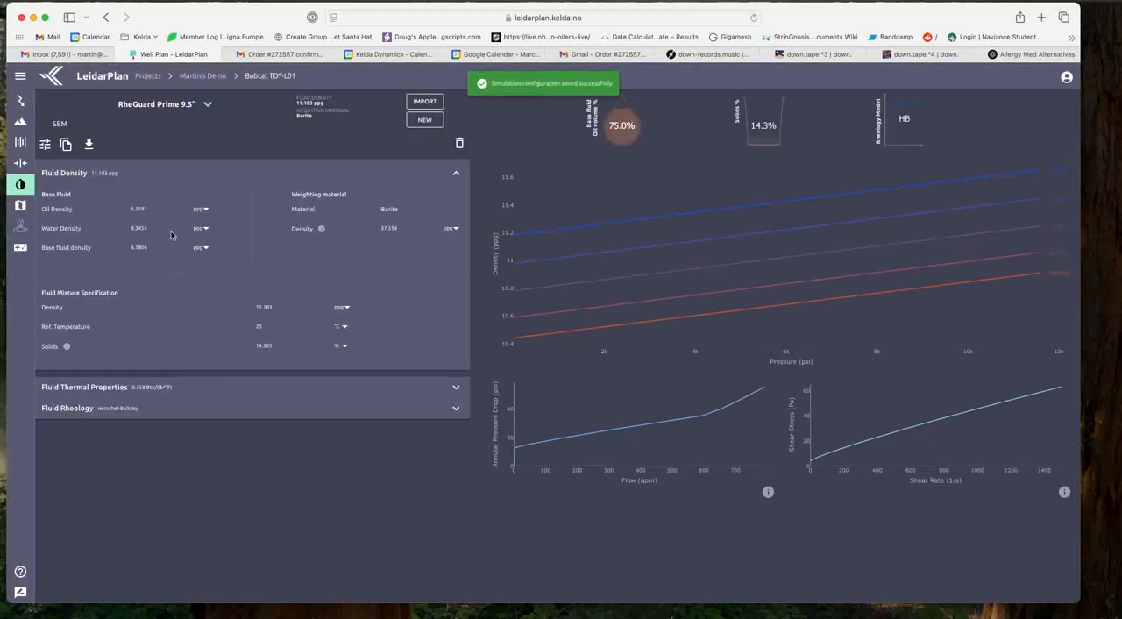
Step: Set the mixture density of 9.5" OH 12.2 ppg Balance Mud to 12.2 ppg and save the fluid
left_click(187, 105)
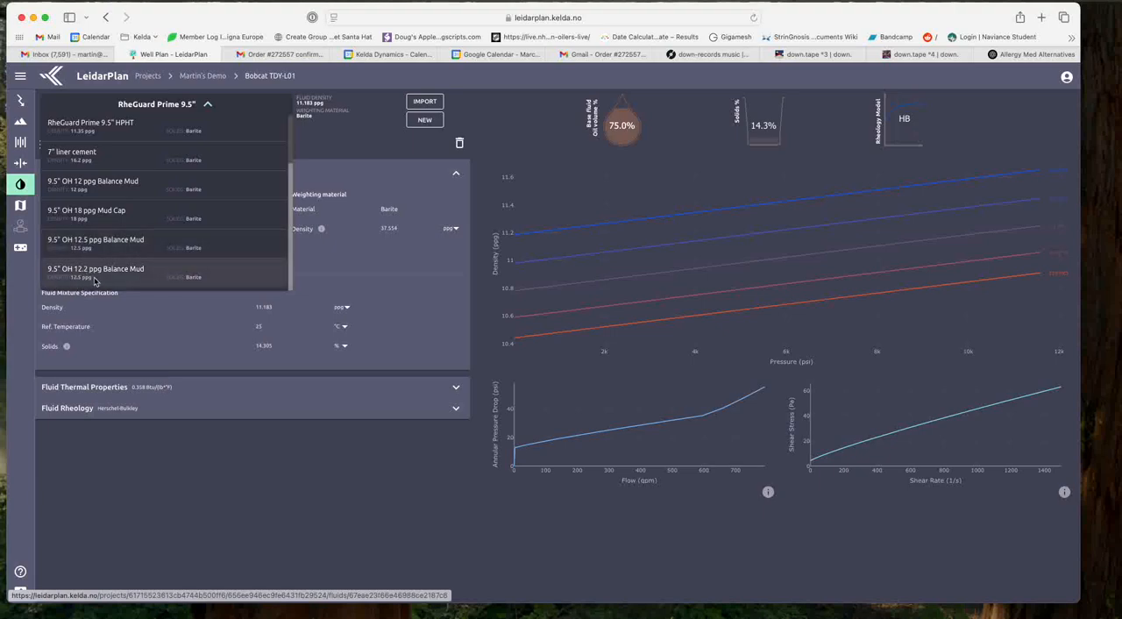
left_click(96, 273)
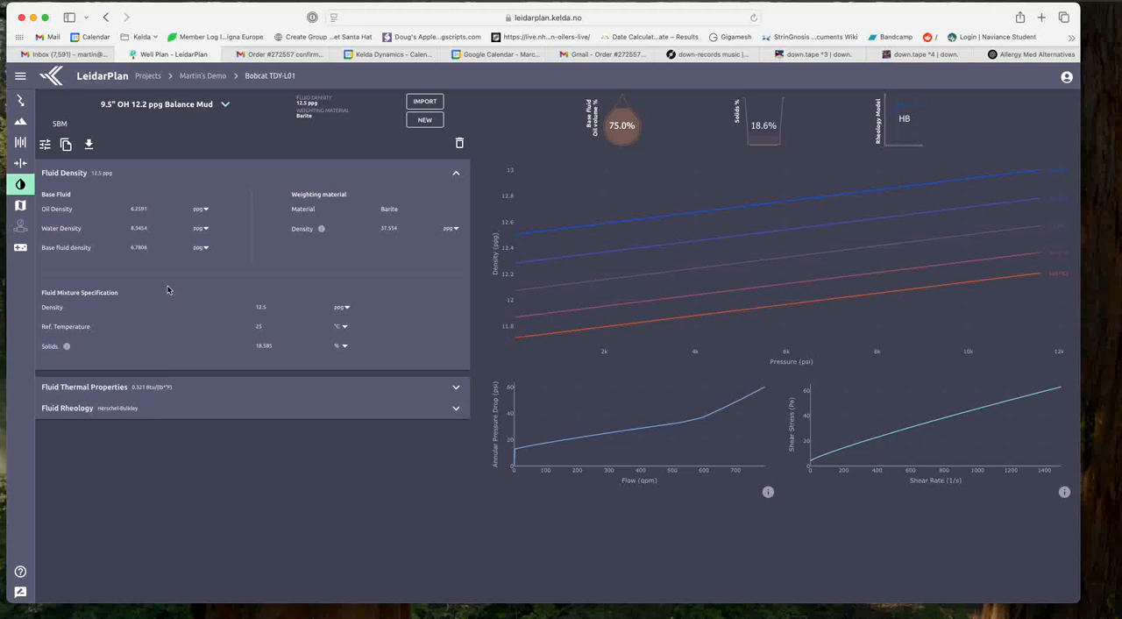
left_click(45, 145)
left_click(260, 399)
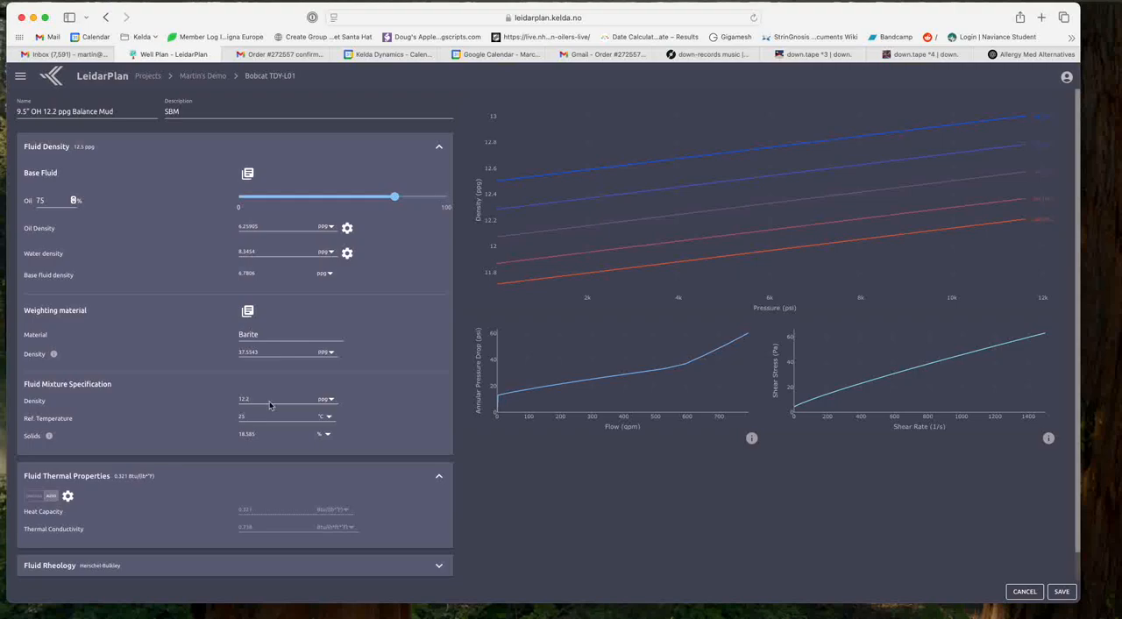
left_click(1062, 592)
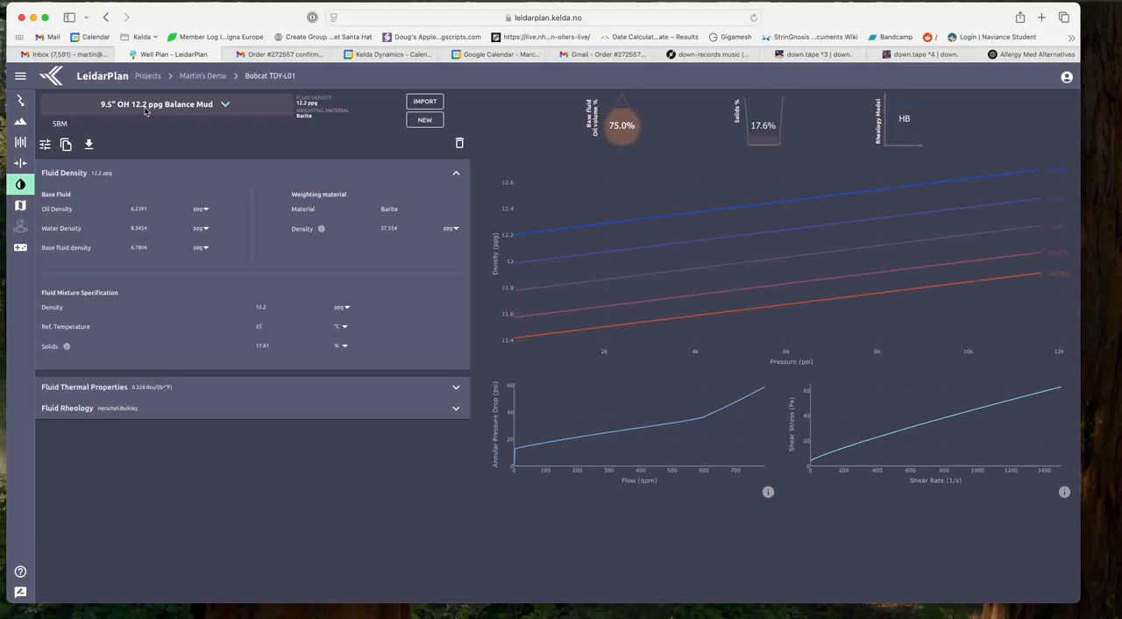
Step: Return to the displacement fluid schedule of the multi-fluid simulation
left_click(24, 249)
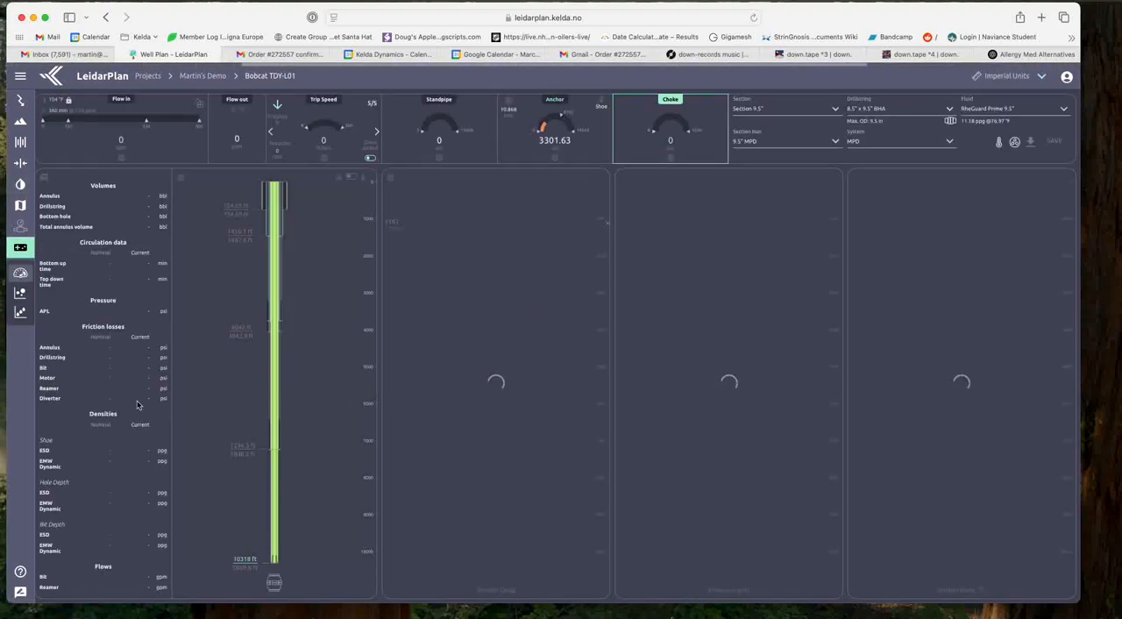
left_click(21, 316)
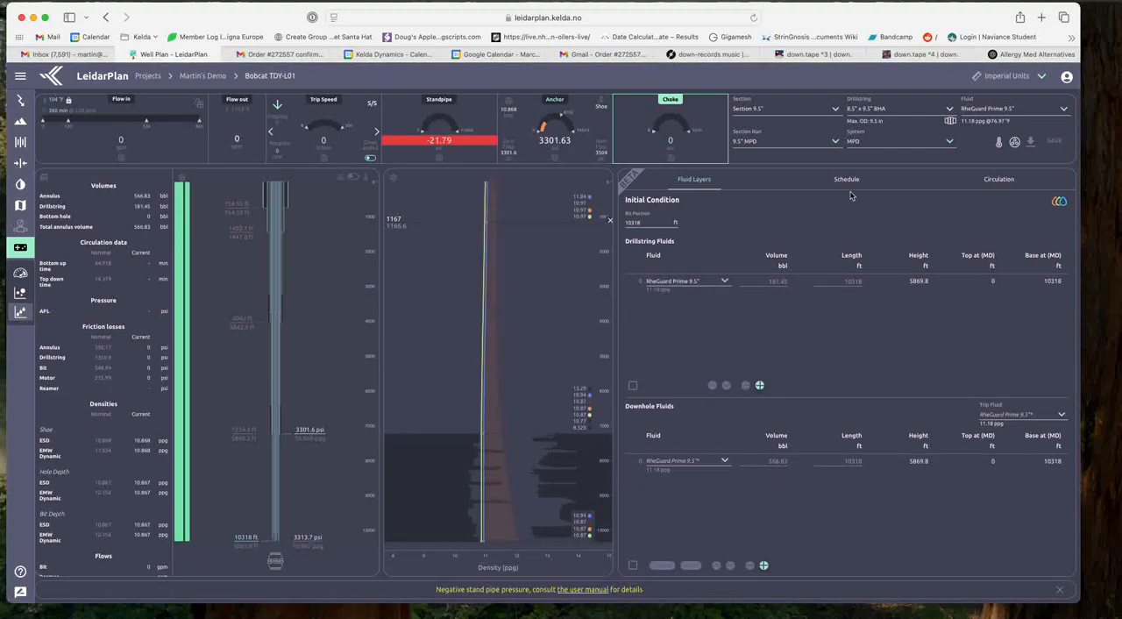
left_click(848, 183)
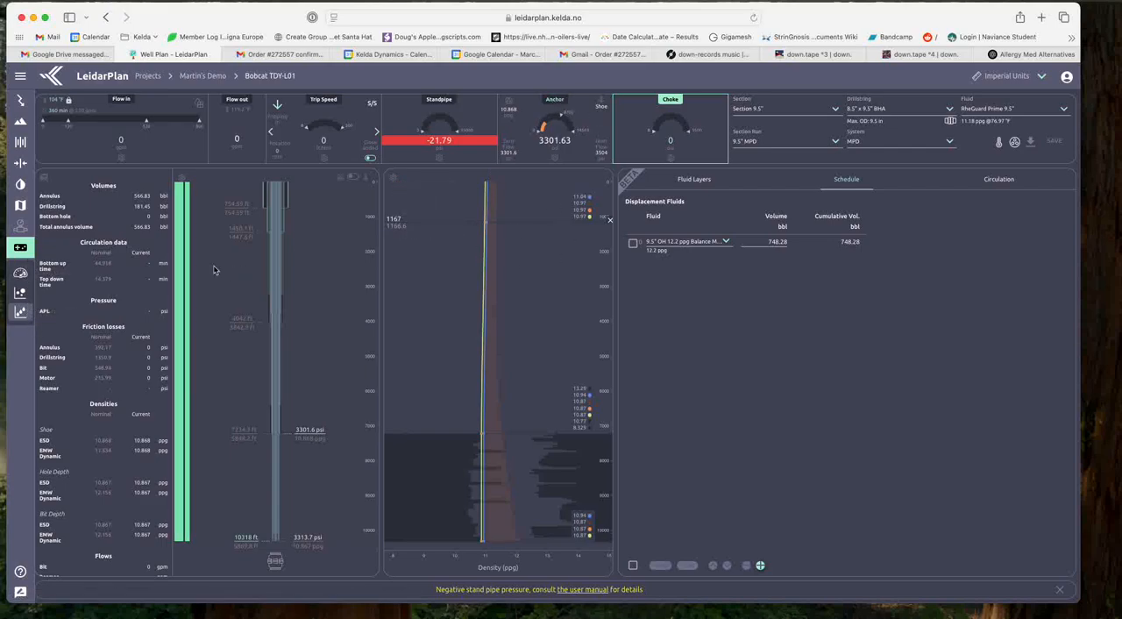
Step: In the standard hydraulics simulation, set the flow in to 530 gpm and the shoe anchor EMW to 12 ppg
left_click(20, 272)
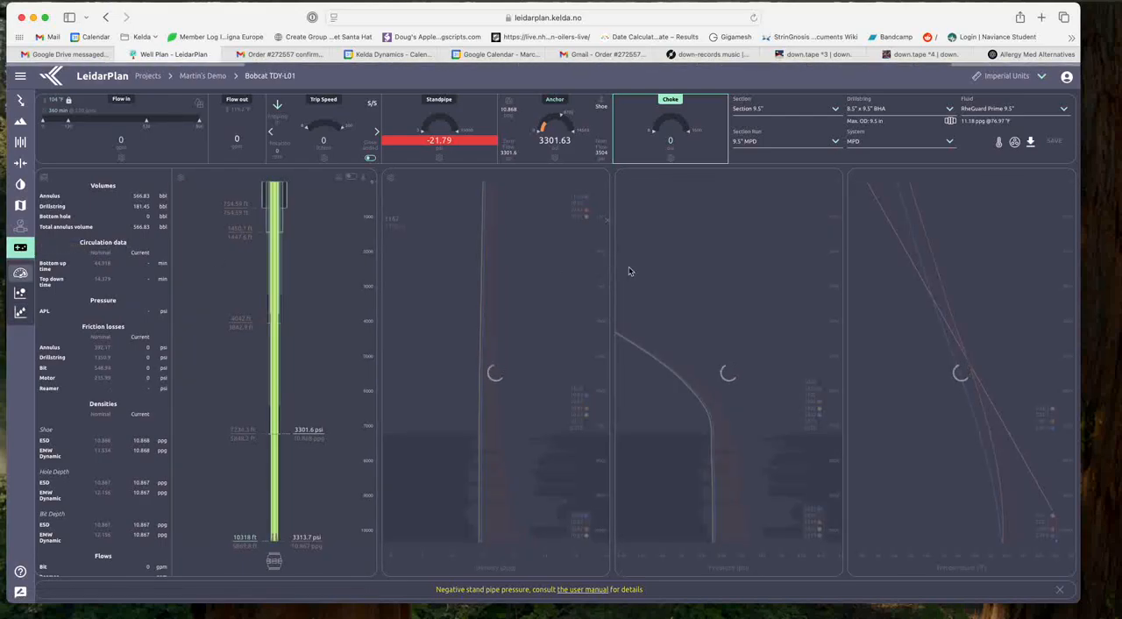
left_click(147, 126)
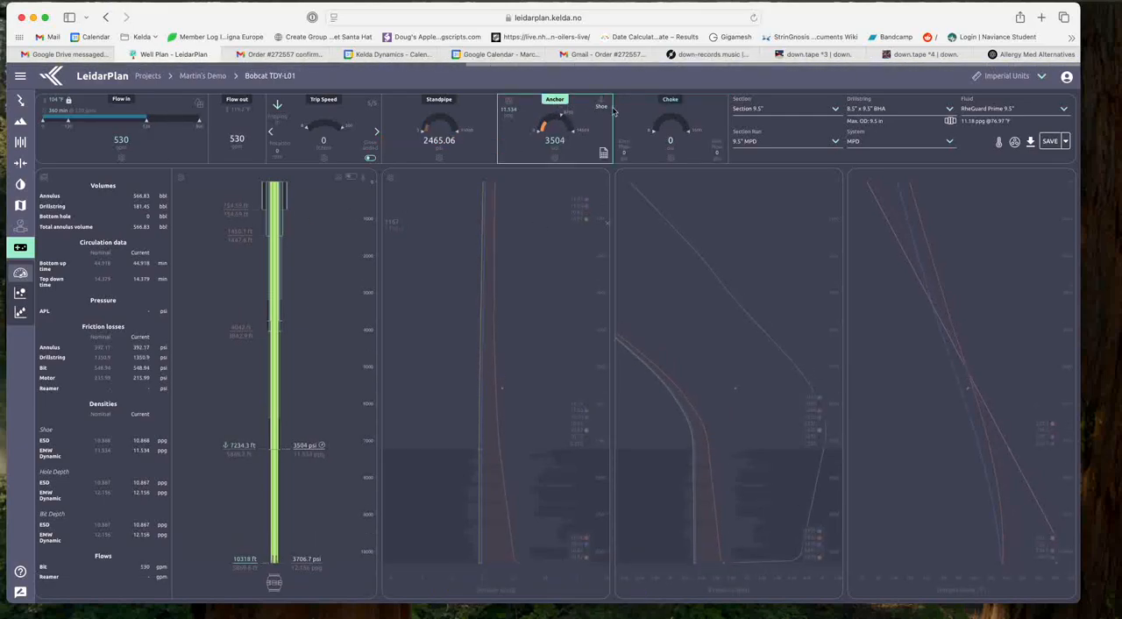
left_click(508, 119)
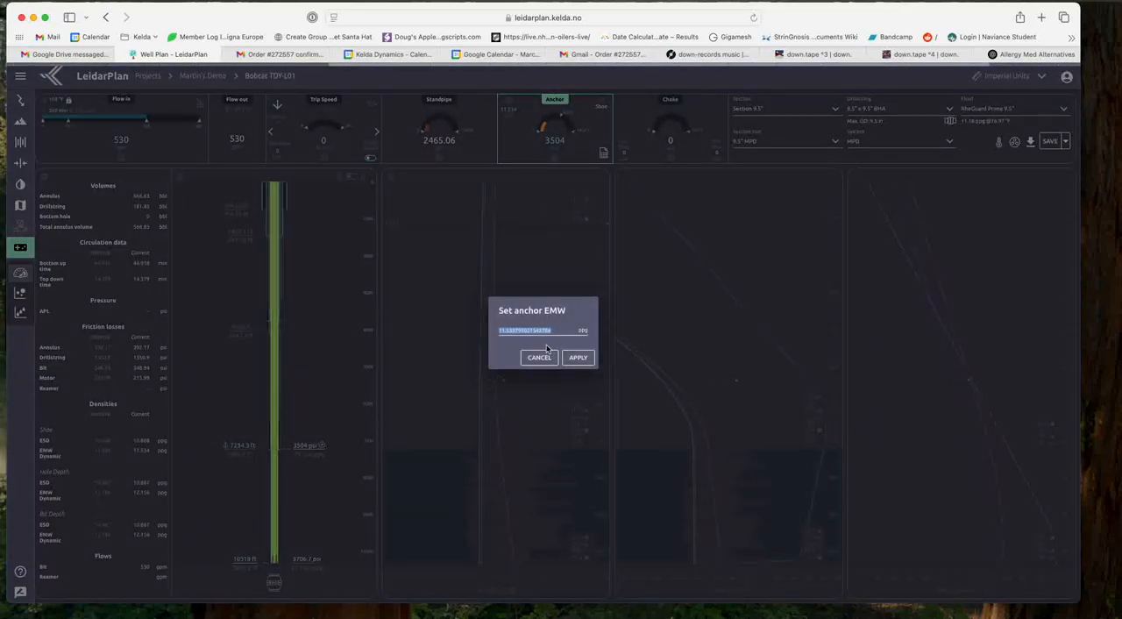
type("12")
left_click(571, 353)
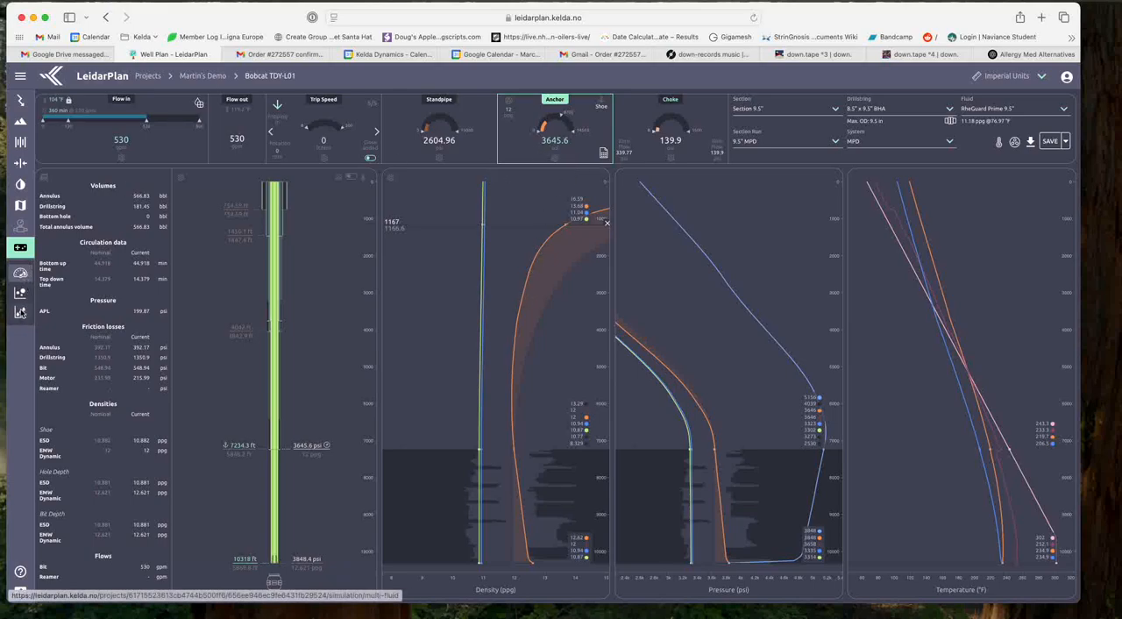
Step: Go to the multi-fluid circulation and advance the circulated volume to about 34.4 bbl, continuing to about 179.6 bbl
left_click(20, 313)
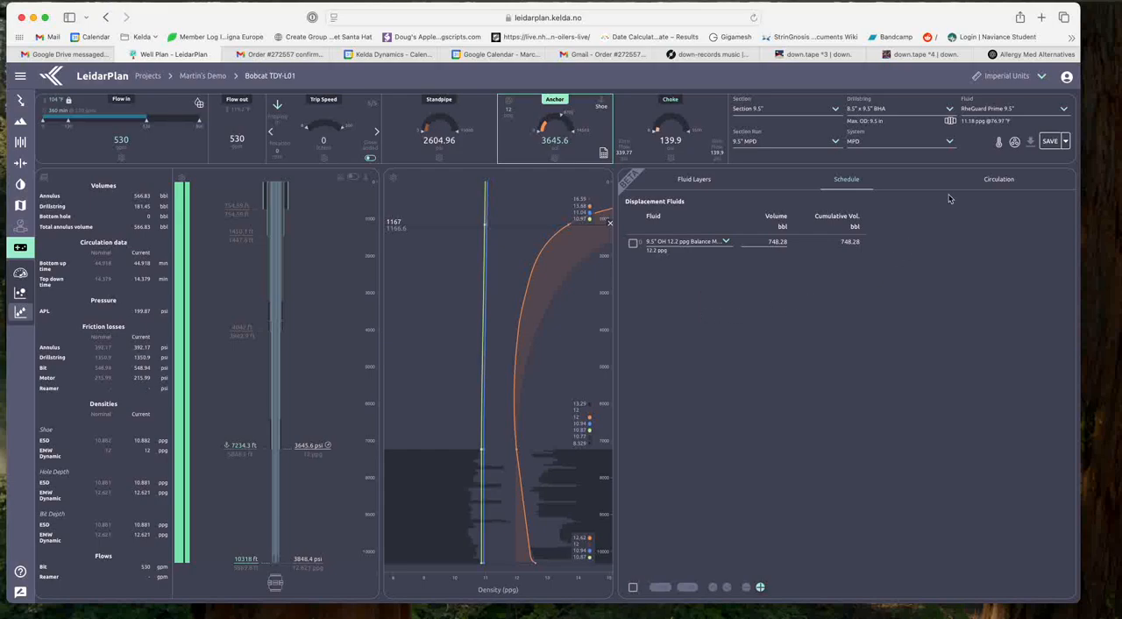
left_click(999, 181)
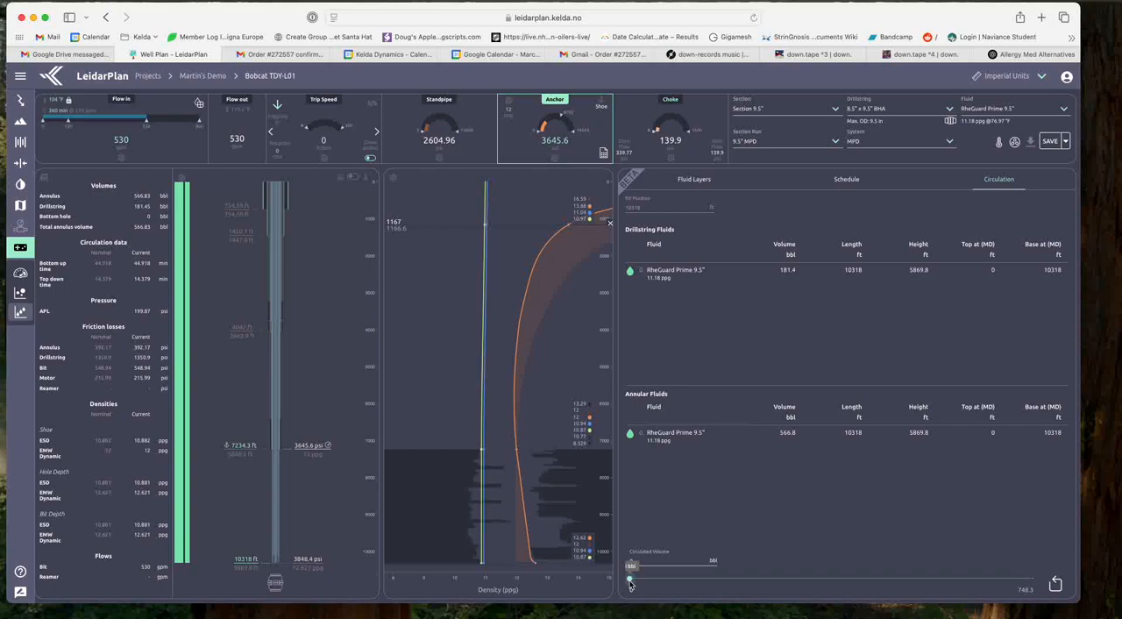
left_click_drag(629, 582, 649, 581)
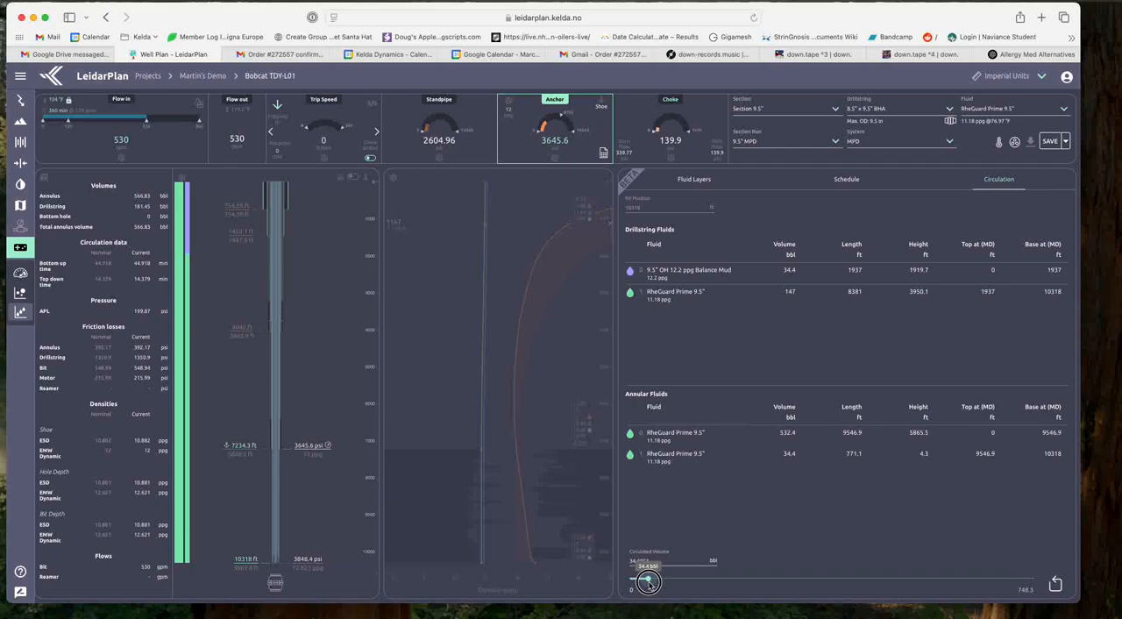
left_click_drag(649, 580, 726, 579)
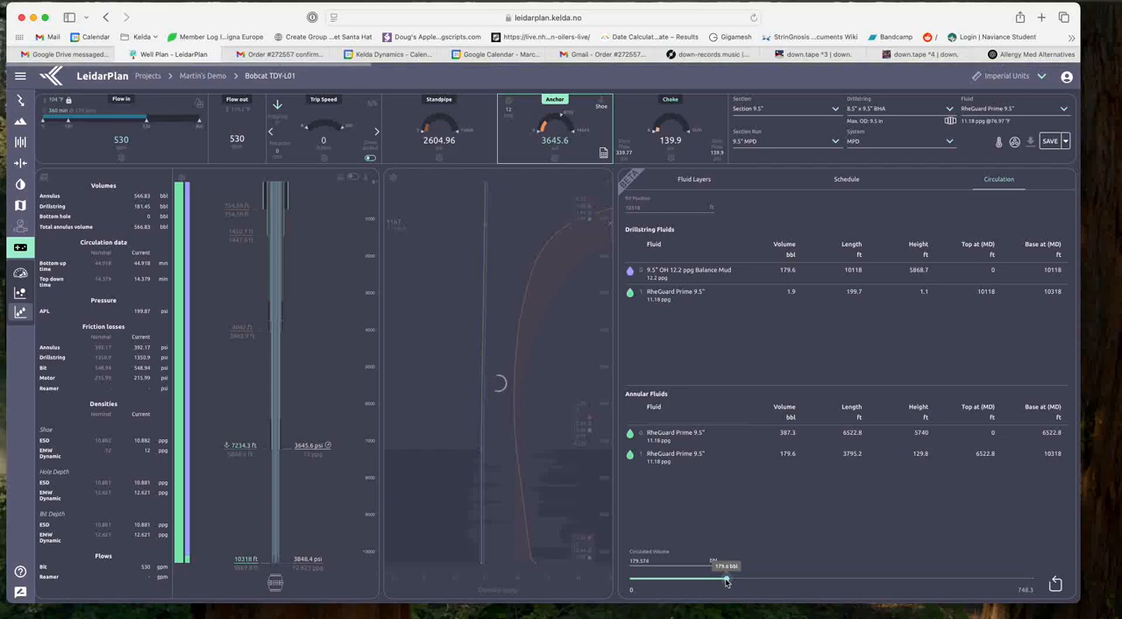
Step: Advance the circulated volume past the bit to about 260.4 bbl, continuing up the annulus to about 574.7 bbl
mouse_move(190, 547)
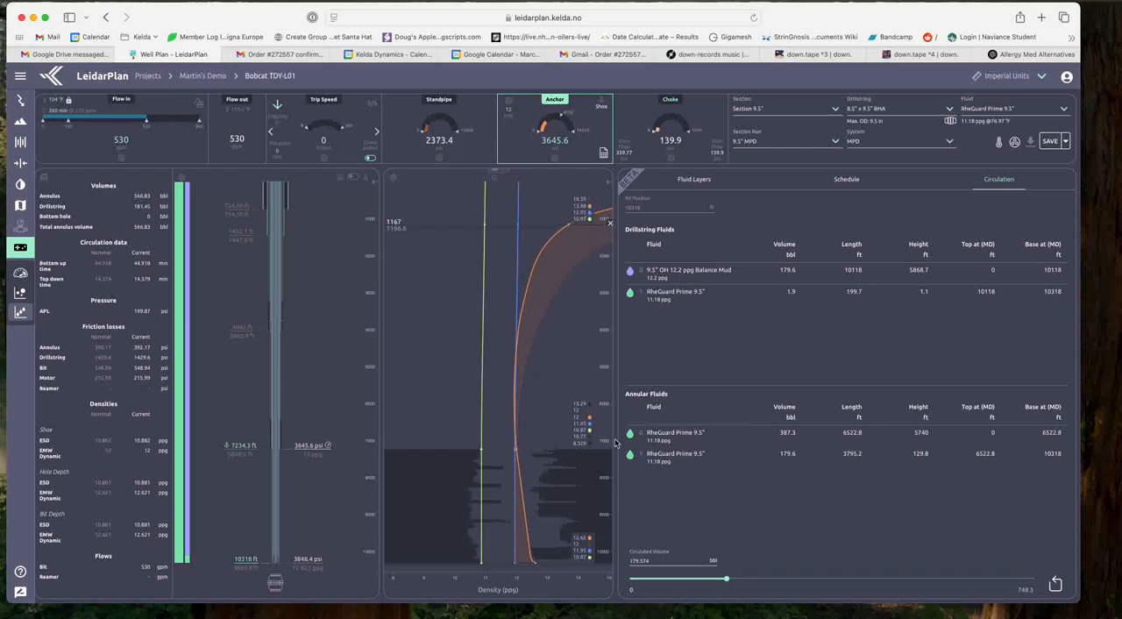
mouse_move(727, 582)
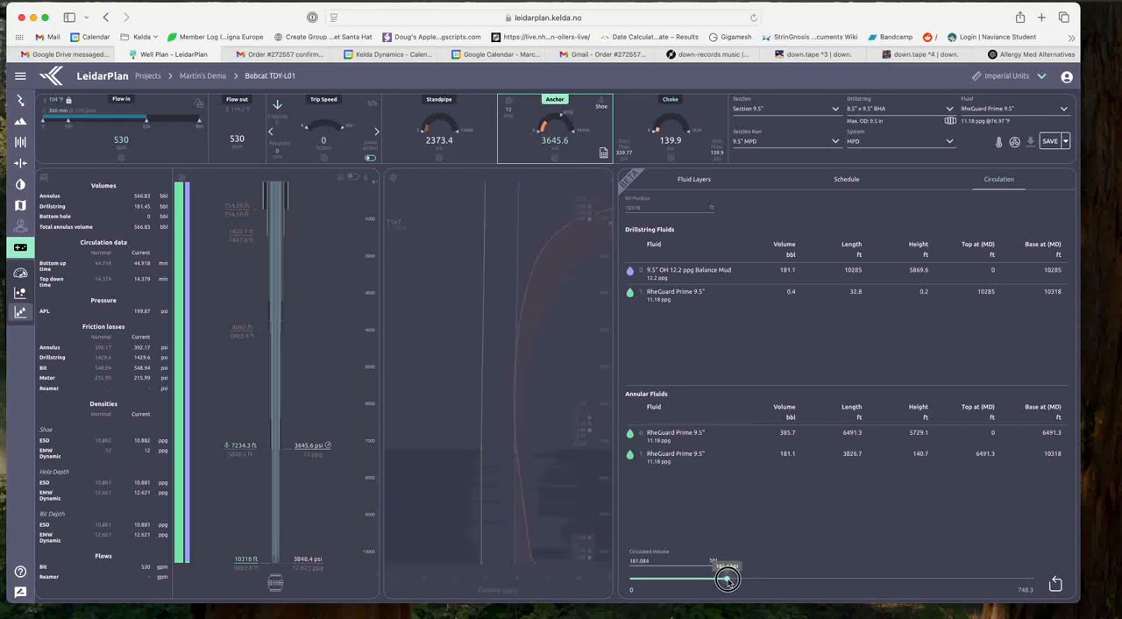
left_click_drag(726, 582, 771, 578)
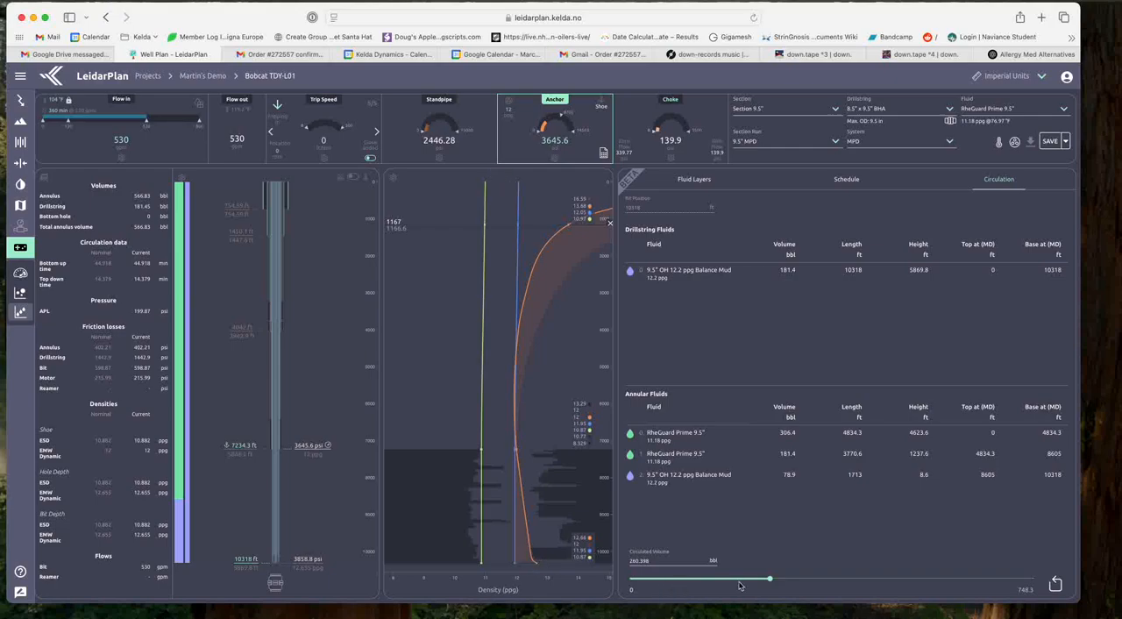
left_click_drag(770, 579, 940, 580)
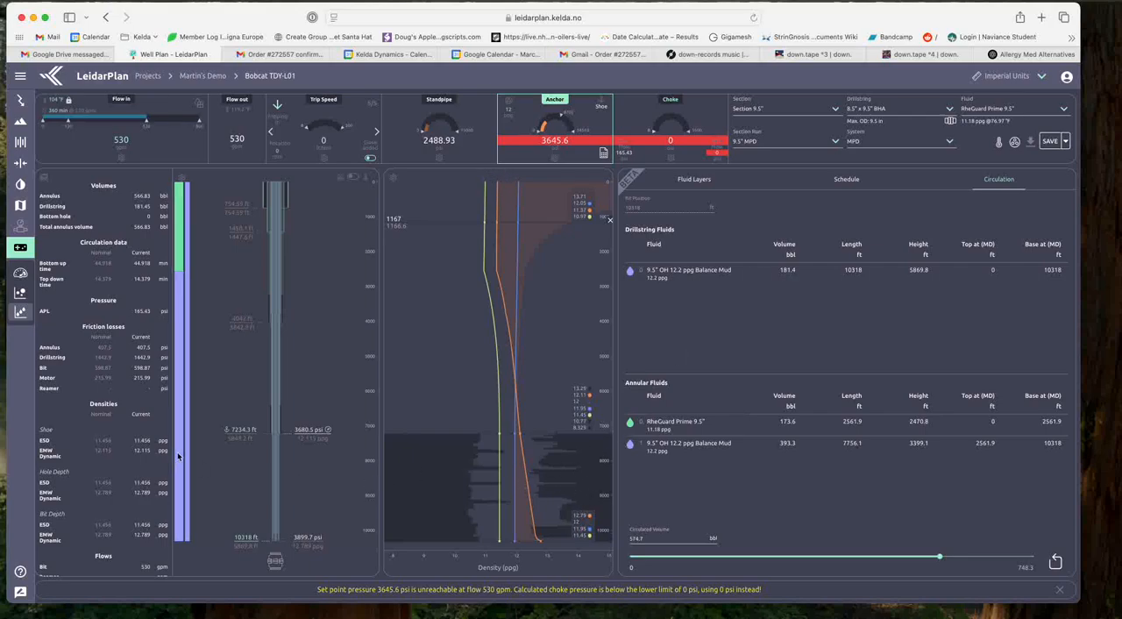
Step: Reduce the flow in to 330 gpm and hide the Operational Range on the density plot
mouse_move(179, 457)
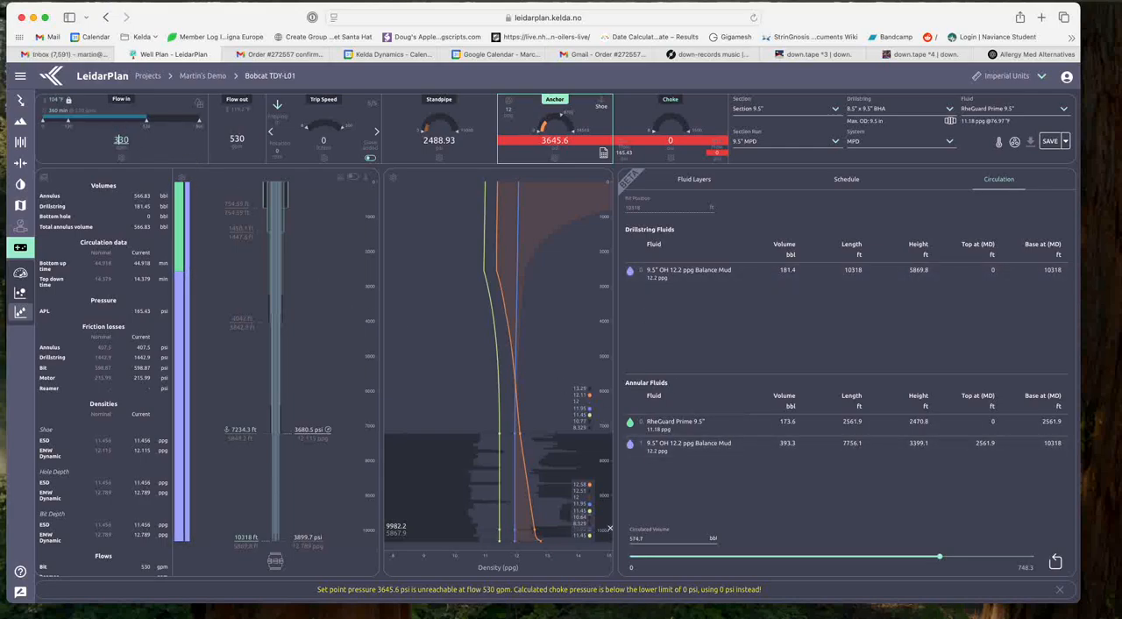
key("Return")
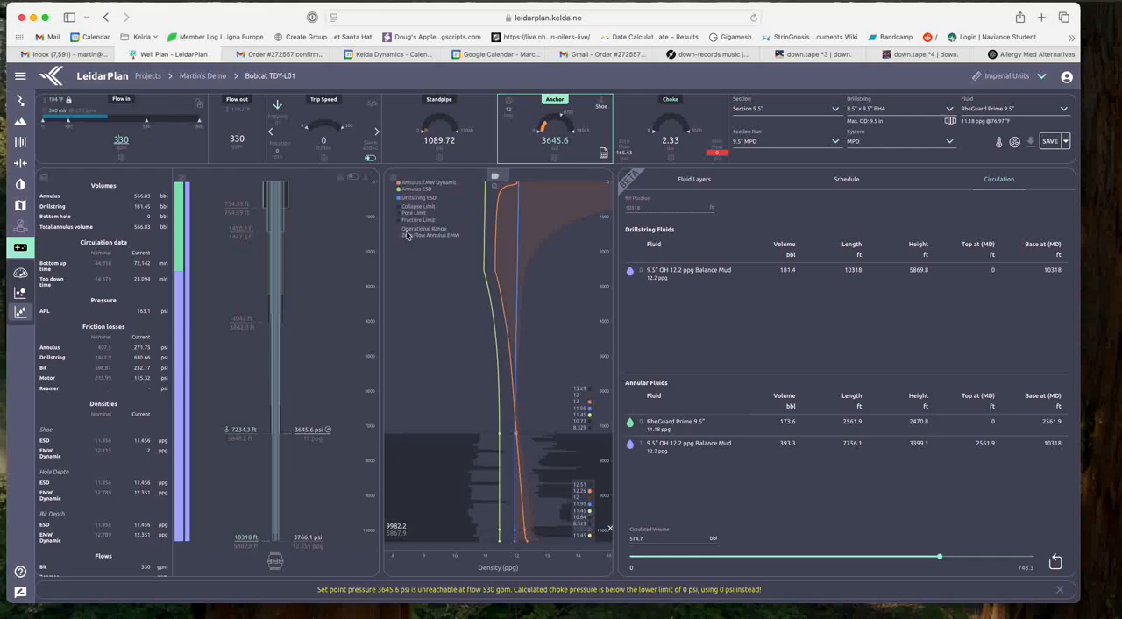
left_click(400, 231)
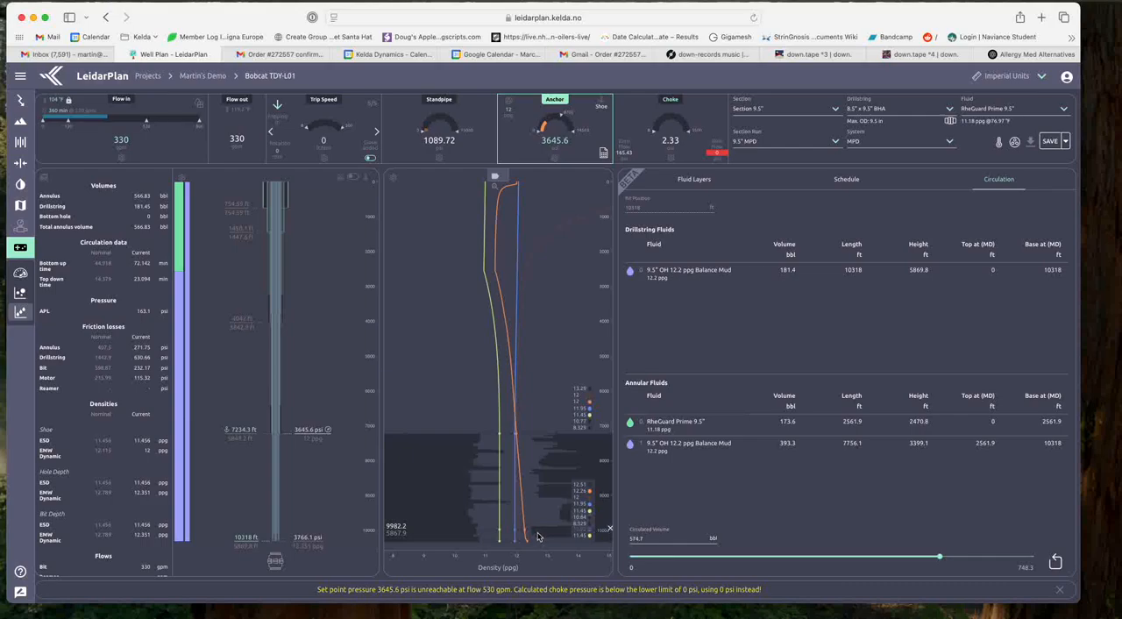
Step: Advance the circulated volume to about 633 bbl and reduce the flow in to 230 gpm
mouse_move(935, 558)
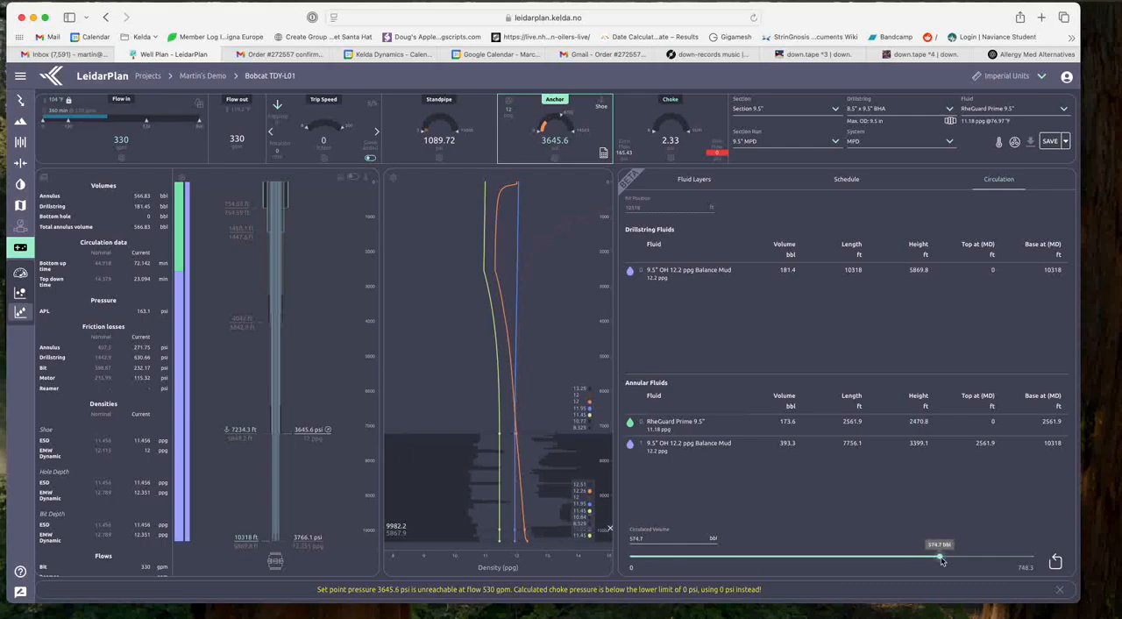
left_click_drag(942, 559, 972, 559)
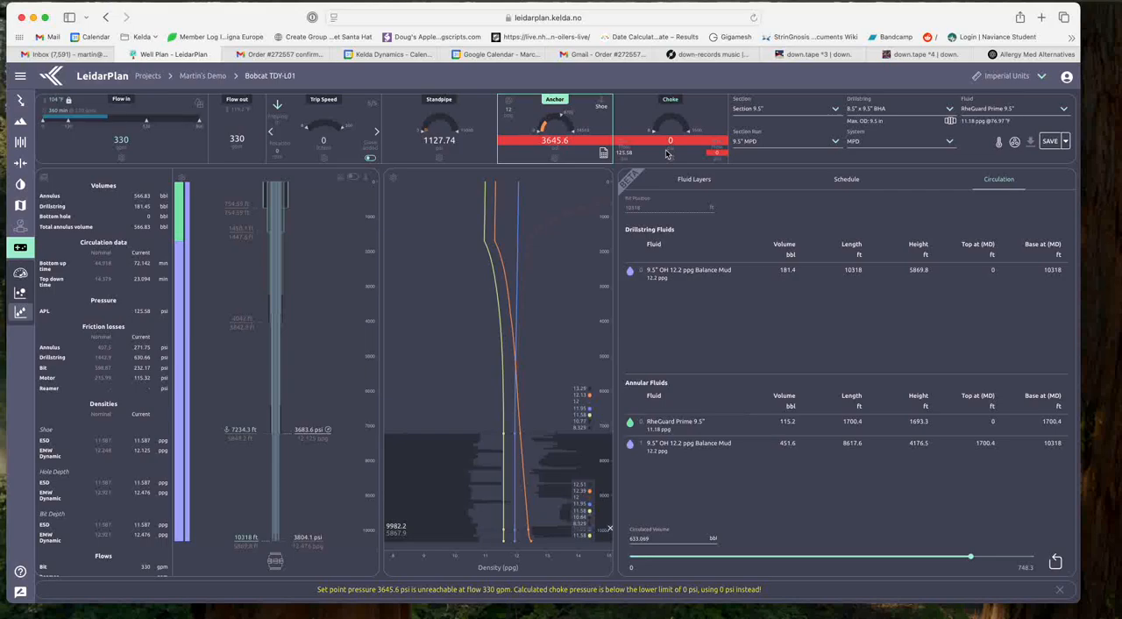
left_click(122, 145)
key("BackSpace")
type("2")
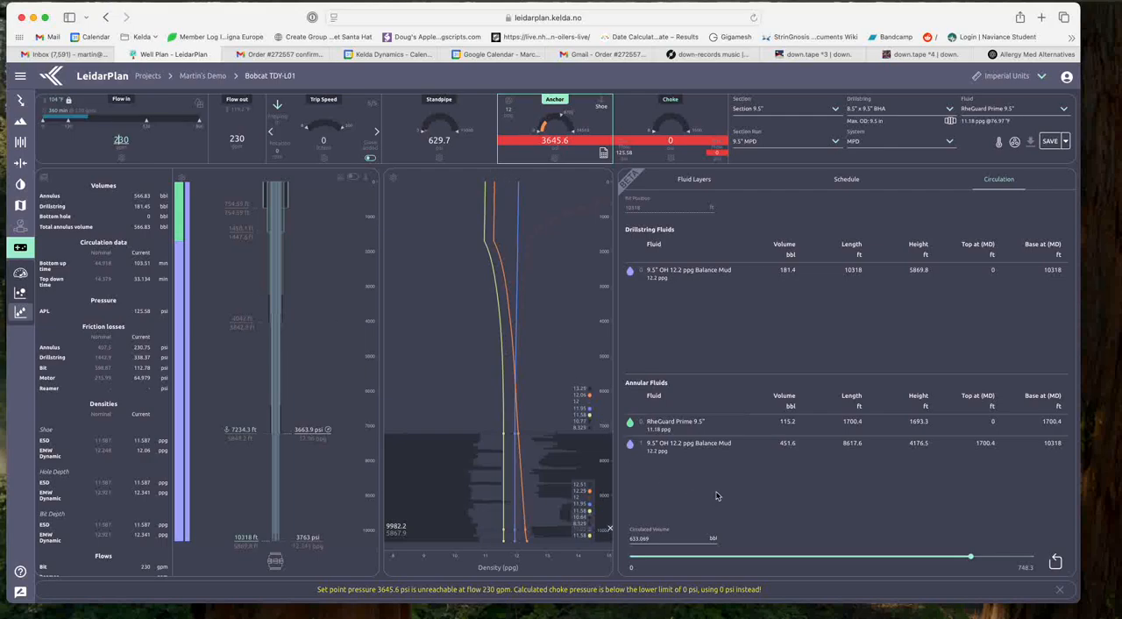
Step: Circulate the full 748.3 bbl displacement volume and reduce the flow in to 130 gpm
left_click_drag(970, 556, 1044, 560)
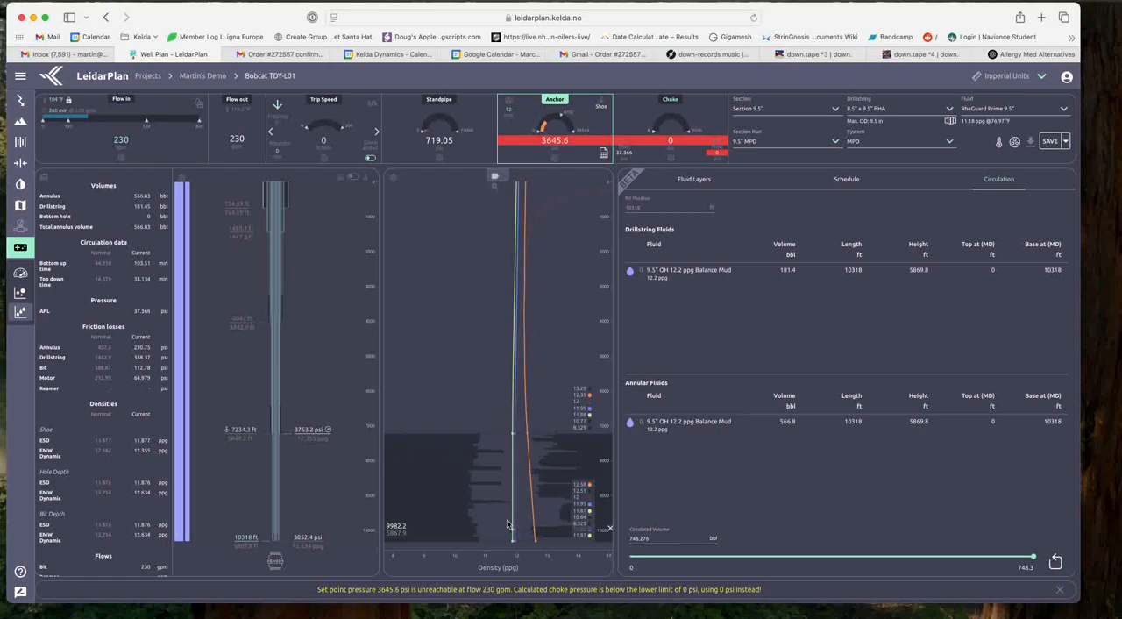
left_click(68, 125)
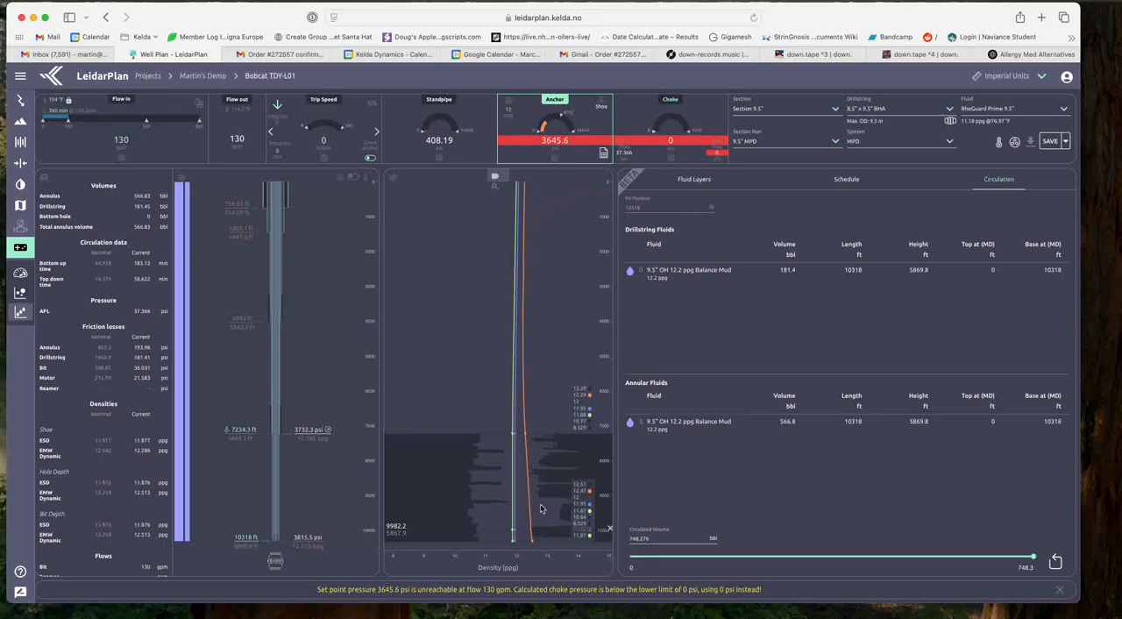
Step: Place the density plot's depth marker at about 10058 ft and try a 75 gpm flow before restoring 130 gpm
left_click_drag(548, 507, 547, 533)
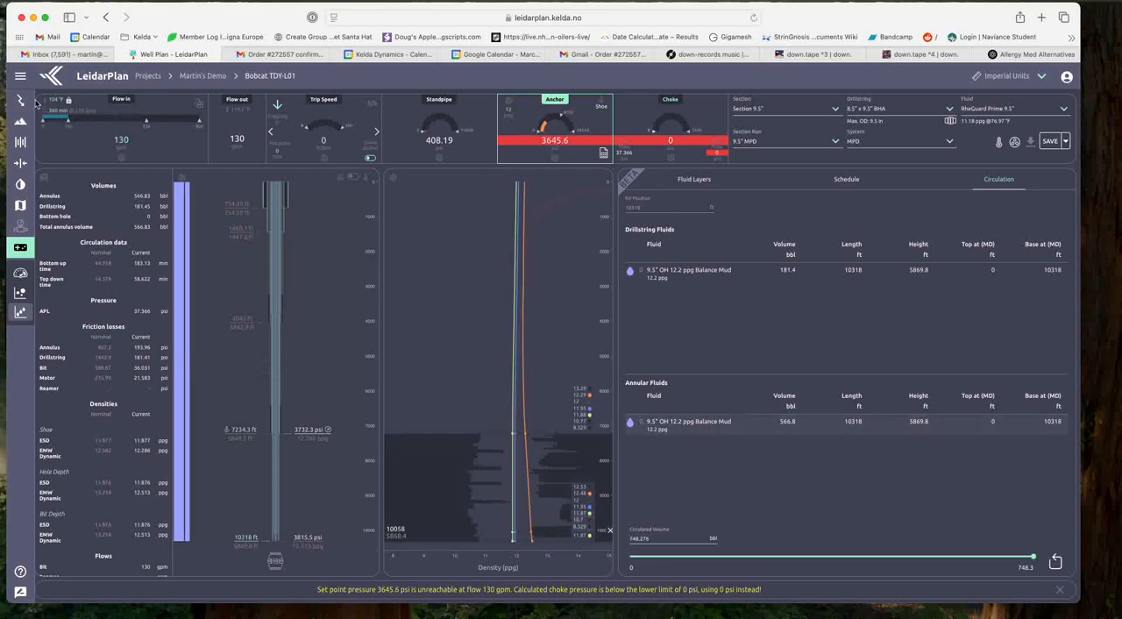
double_click(120, 141)
type("75")
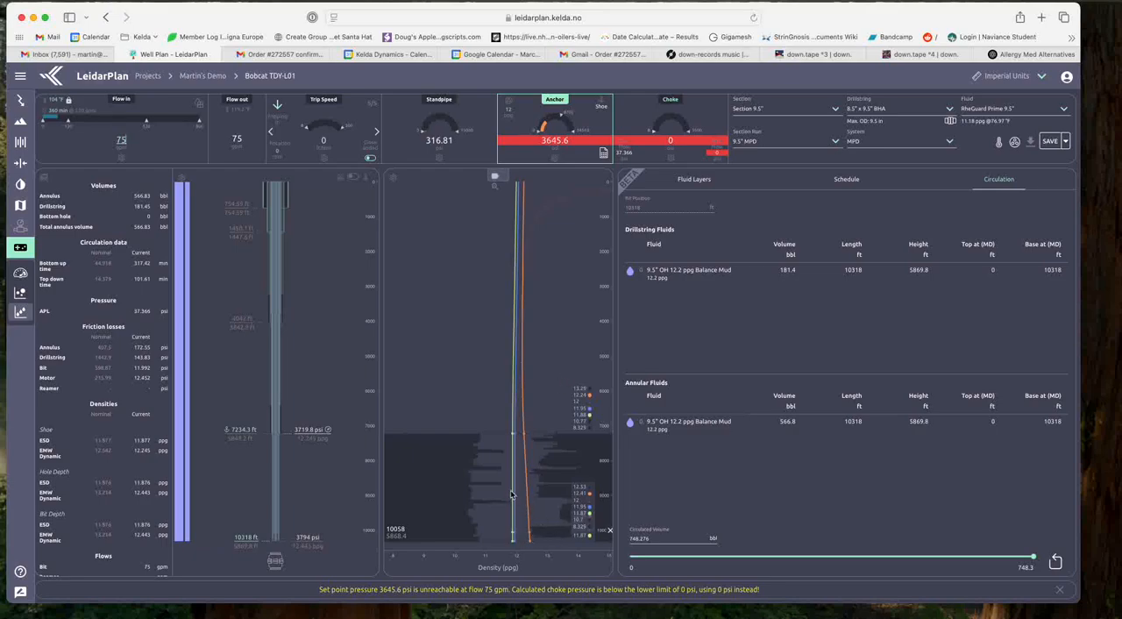
type("130")
key("Return")
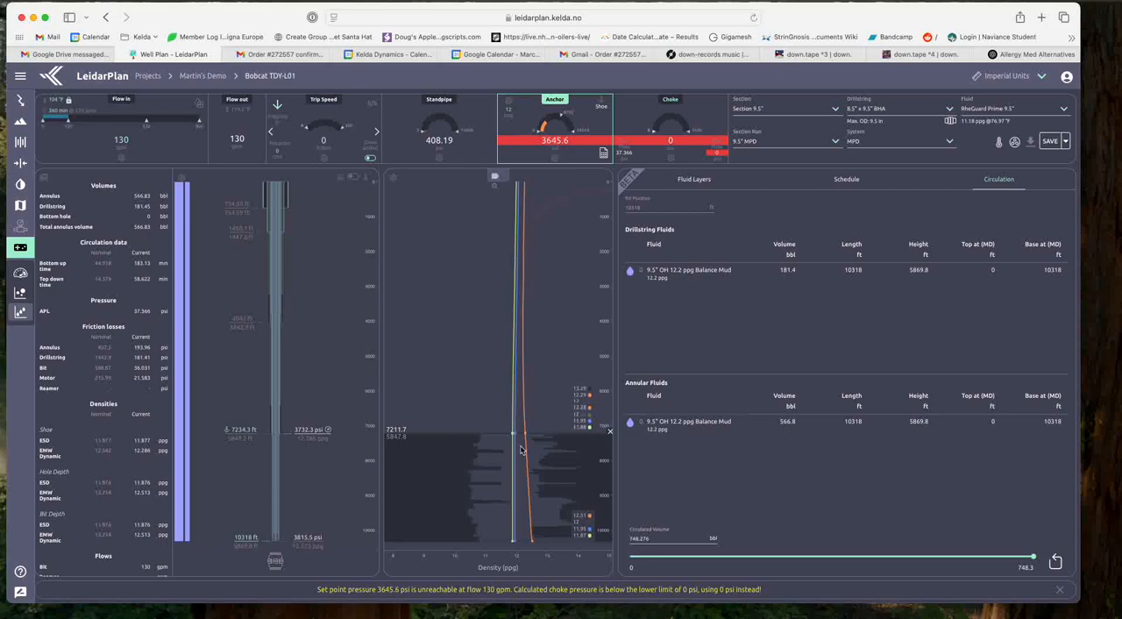
Step: Set the anchor EMW to 12.3 ppg
left_click(510, 114)
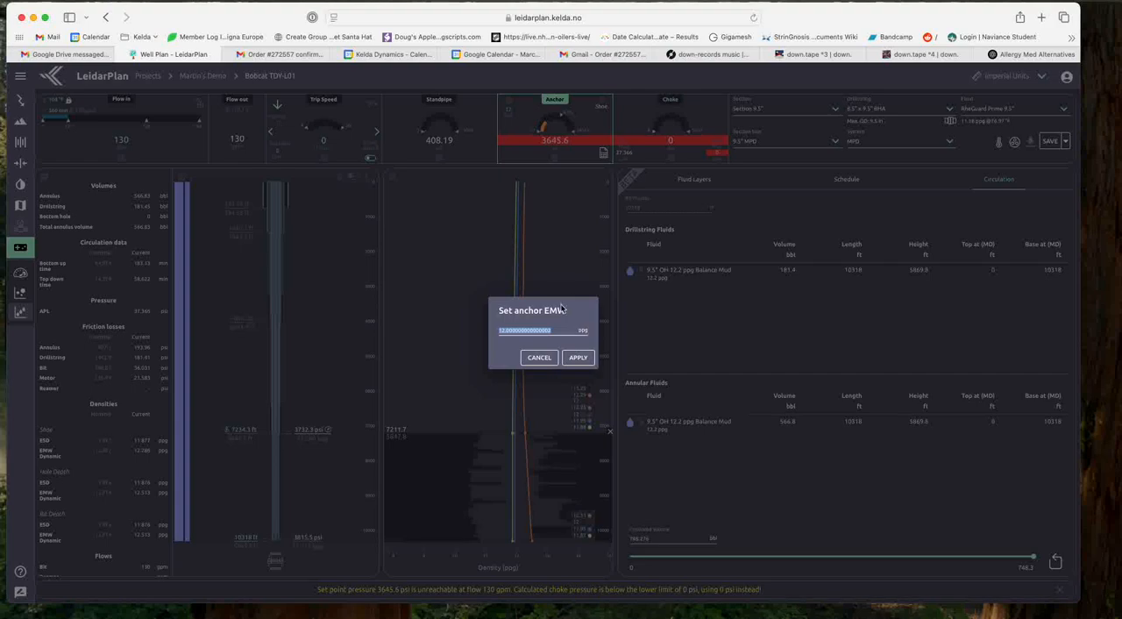
type("12.3")
key("Return")
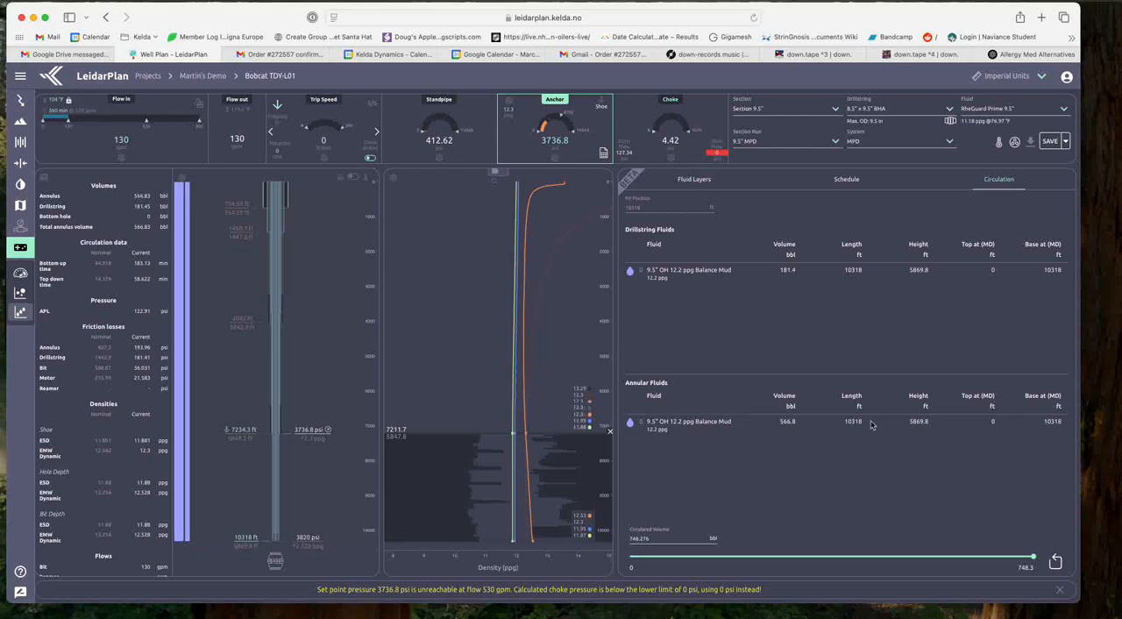
Step: Roll the circulated volume back to 0 bbl and raise the flow in to 530 gpm
left_click_drag(1033, 558, 891, 559)
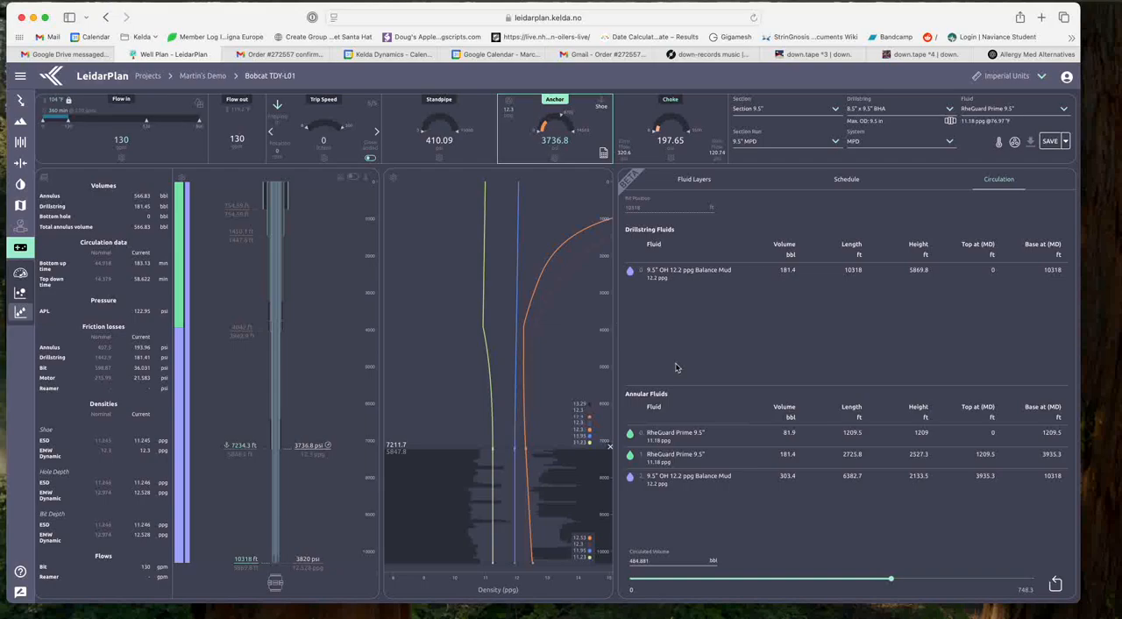
mouse_move(891, 580)
left_click(149, 125)
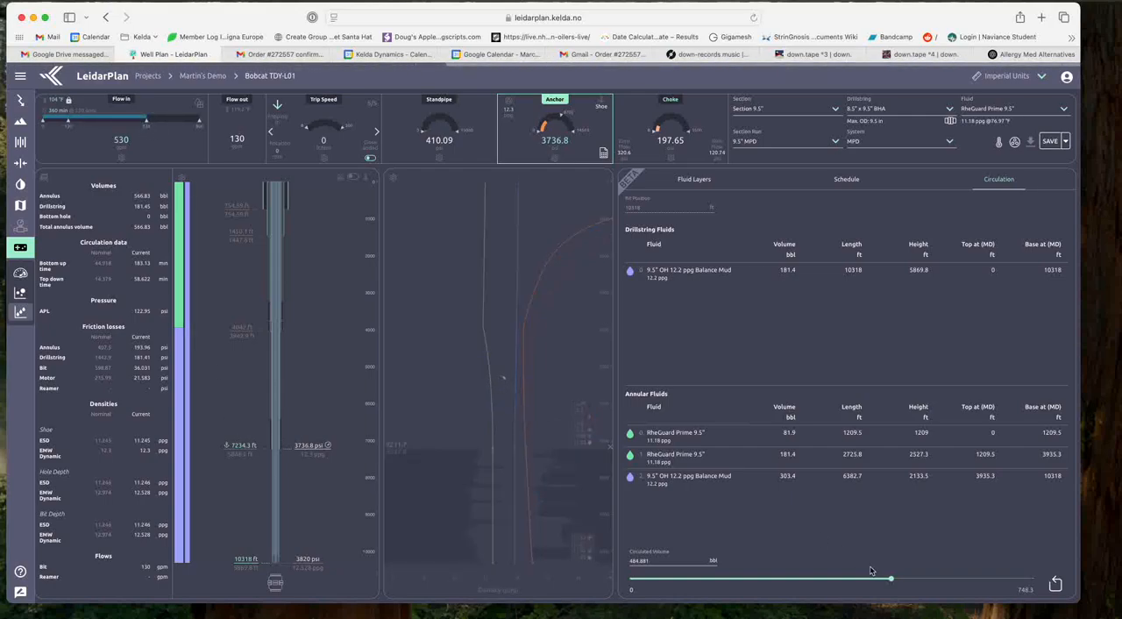
left_click_drag(893, 581, 613, 579)
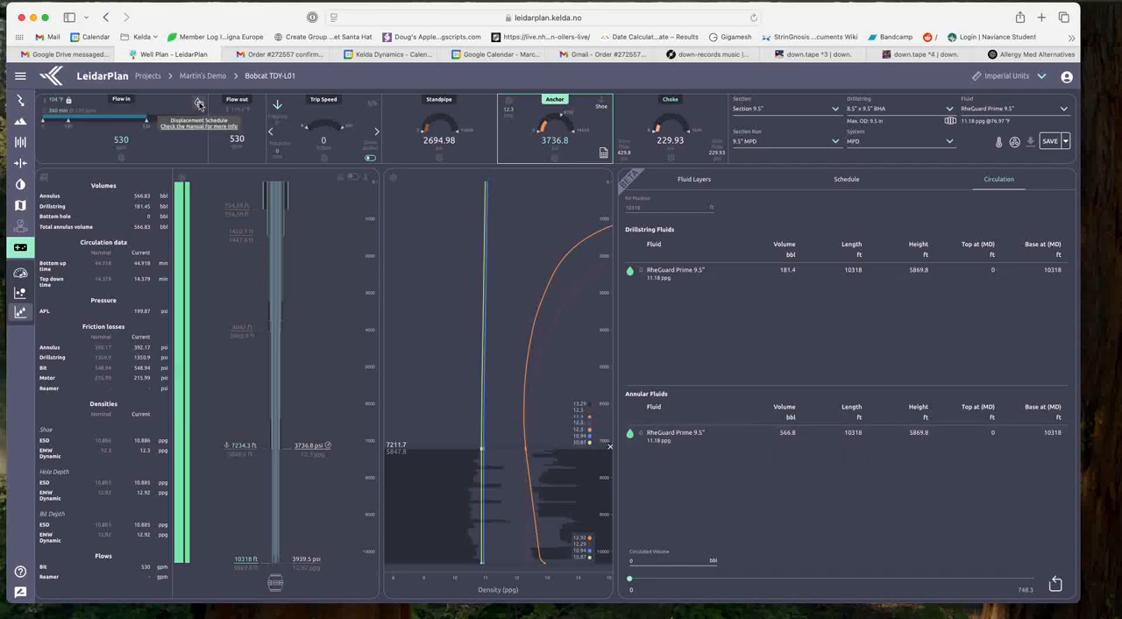
Step: Simulate the displacement schedule with the preset fluids and configuration, and download the generated displacement files
left_click(199, 105)
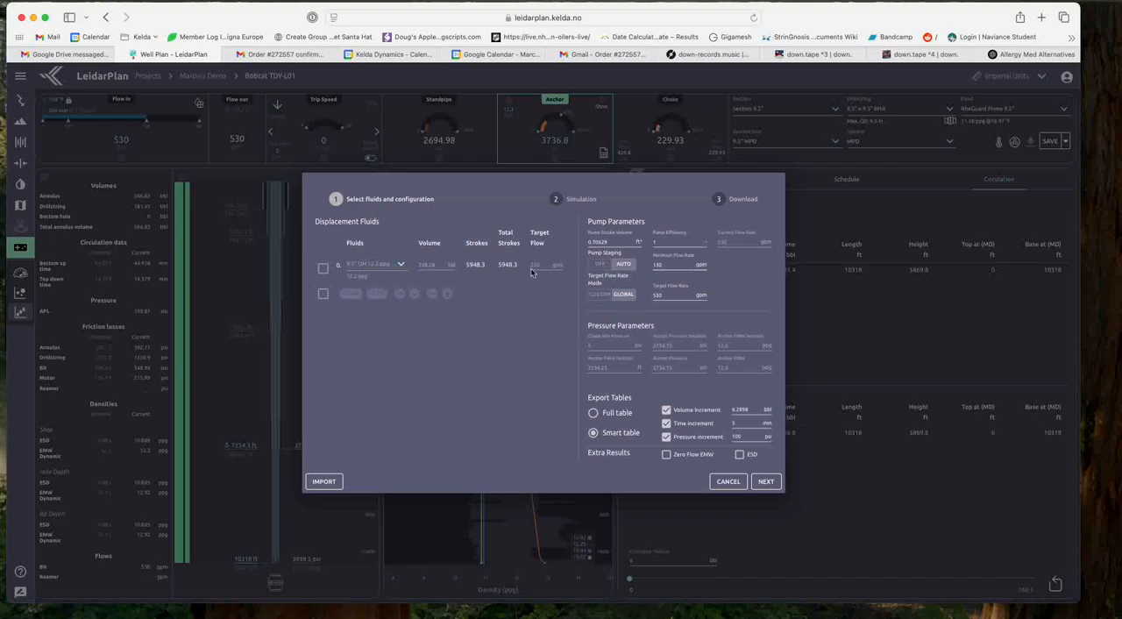
left_click(765, 482)
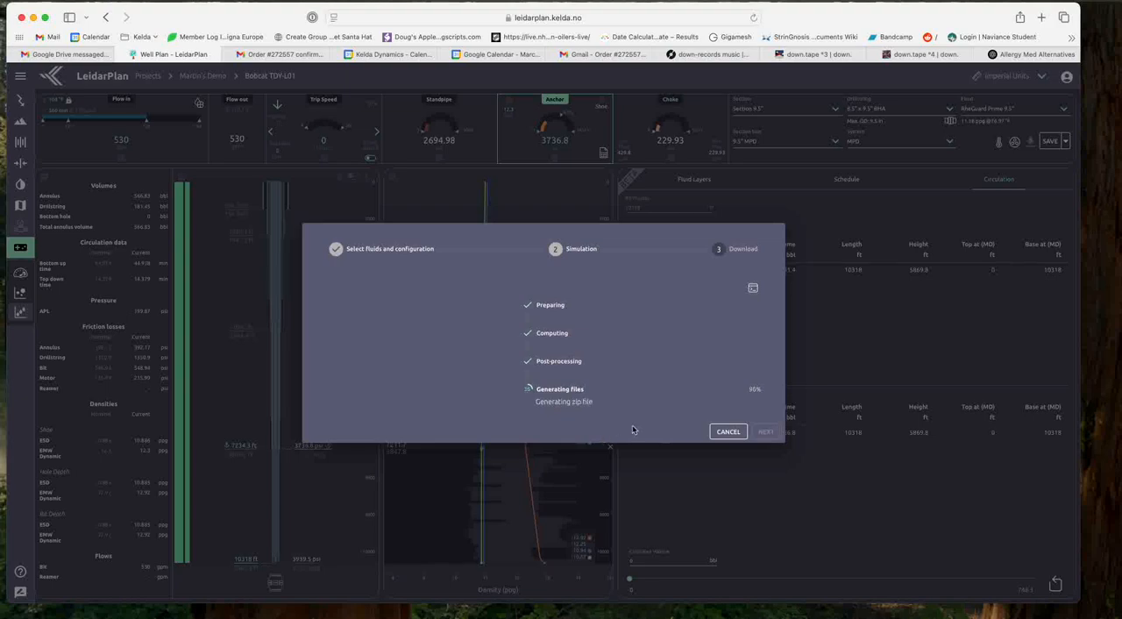
left_click(773, 426)
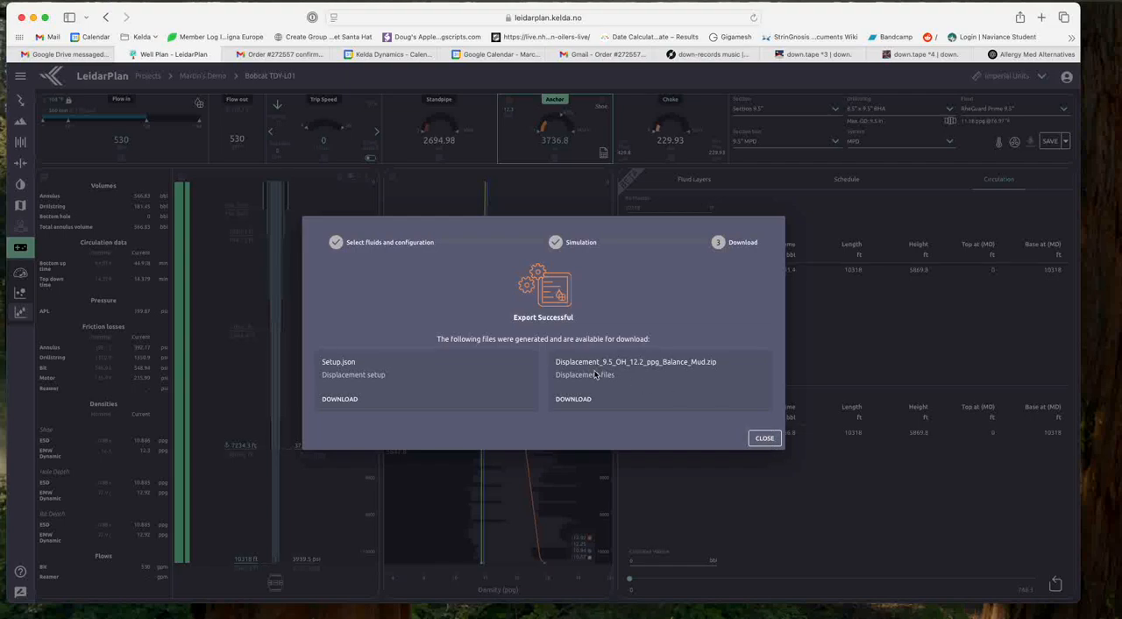
left_click(573, 401)
Step: Open Displacement Schedule.xlsx from the downloaded Displacement_9-3 folder in Excel and enlarge its window
left_click(986, 617)
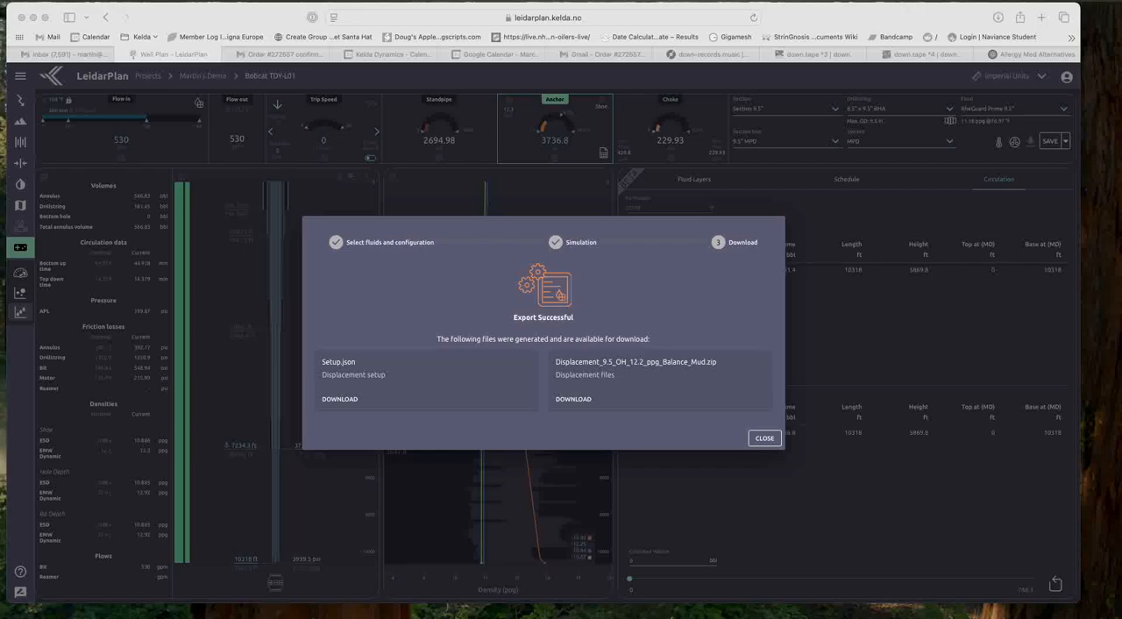
left_click_drag(317, 617, 316, 138)
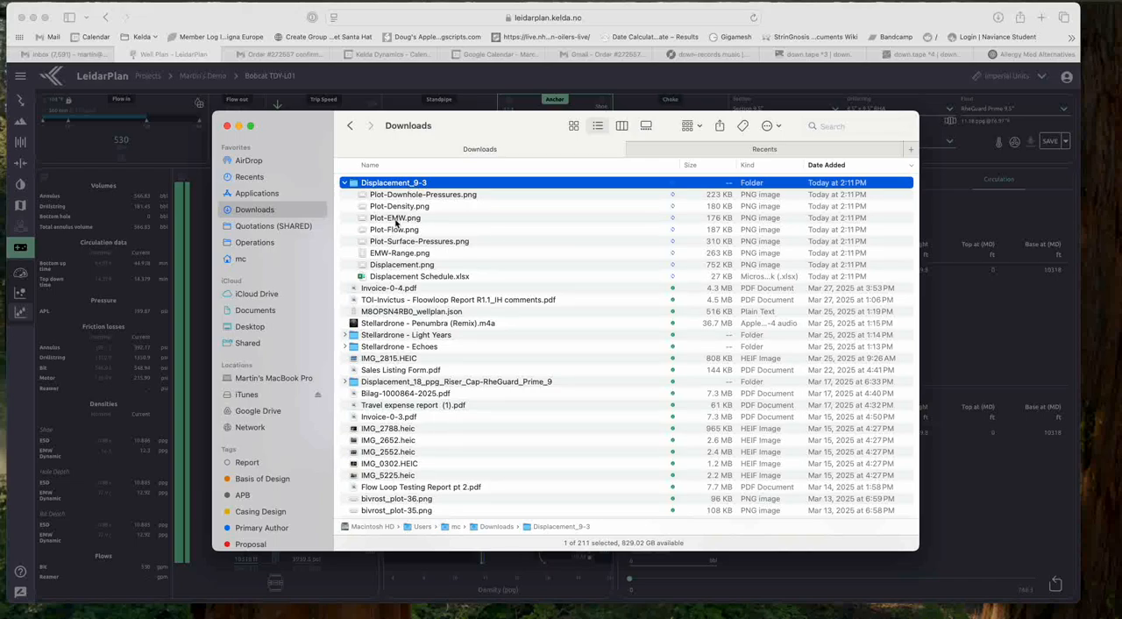
left_click(399, 279)
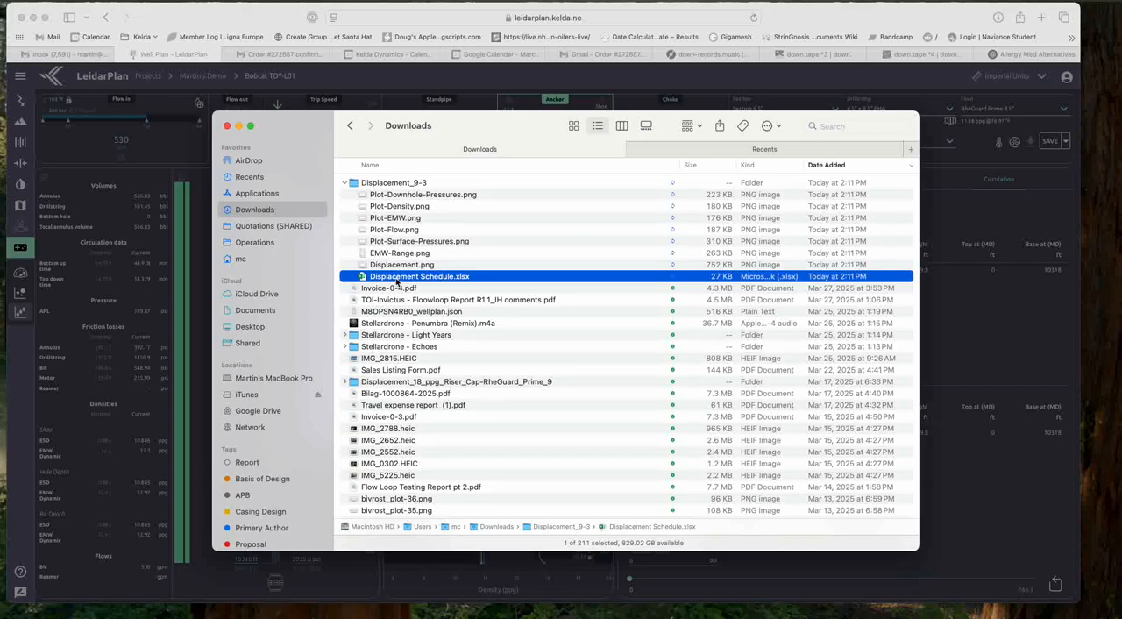
double_click(421, 280)
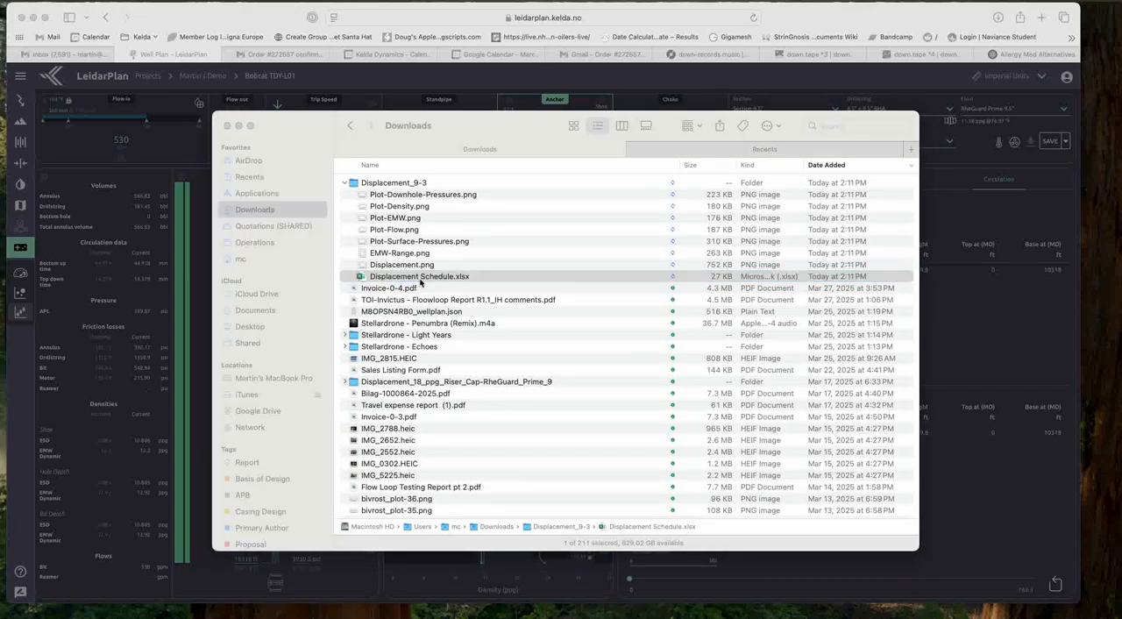
left_click_drag(423, 507, 415, 95)
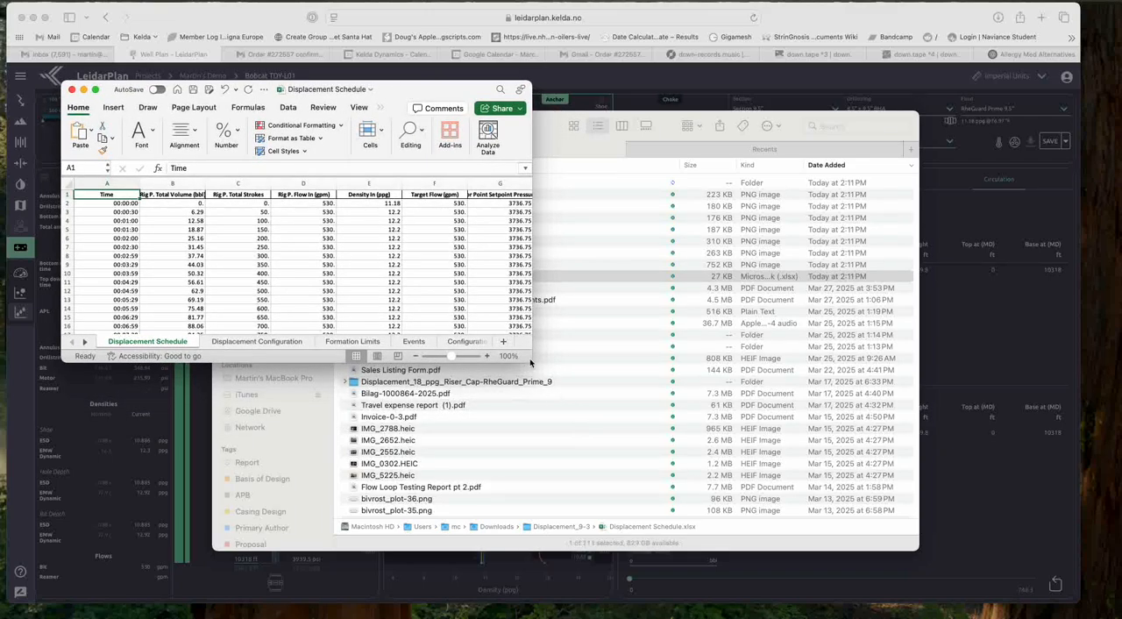
left_click_drag(531, 357, 1040, 577)
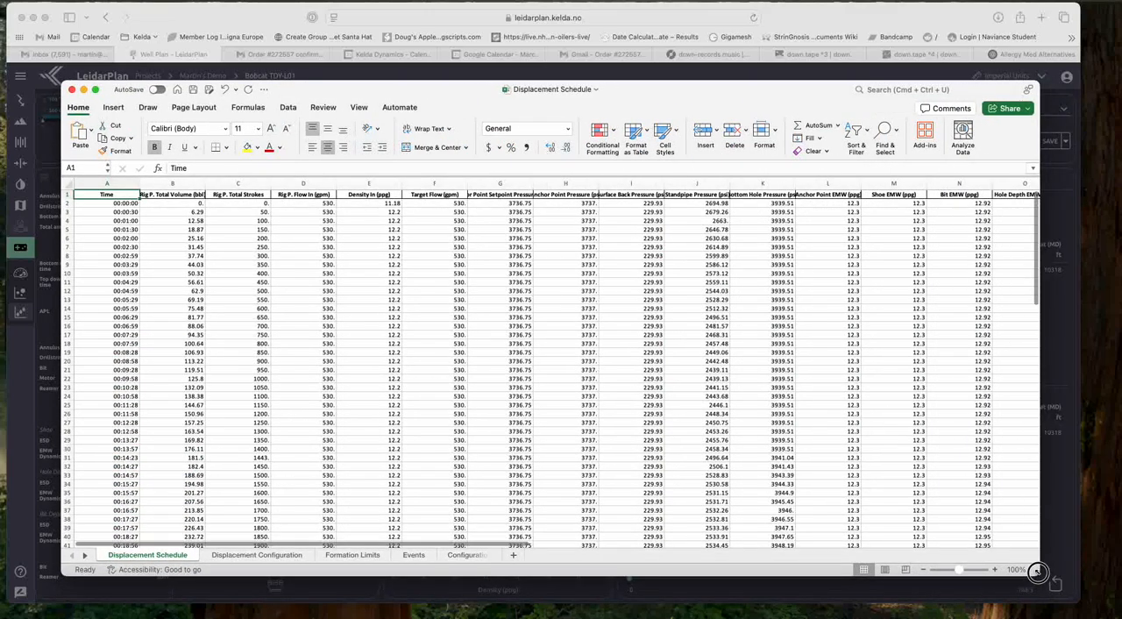
Step: Review the Events sheet and highlight the Surface Back Pressure column on the Displacement Schedule sheet, checking it against the events column
left_click(412, 556)
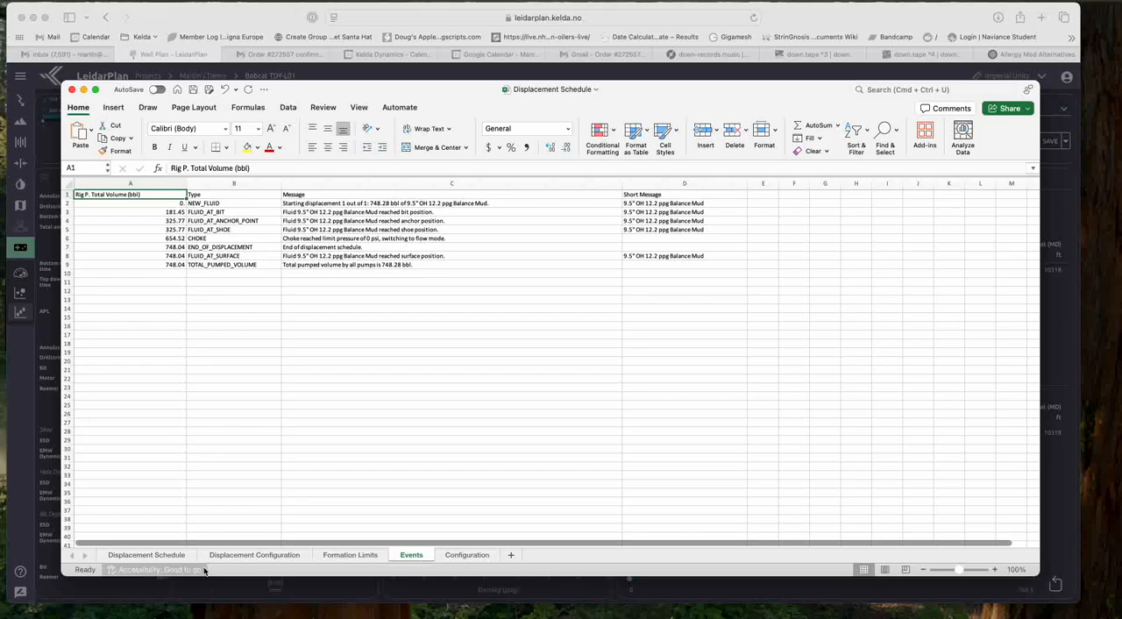
left_click(149, 557)
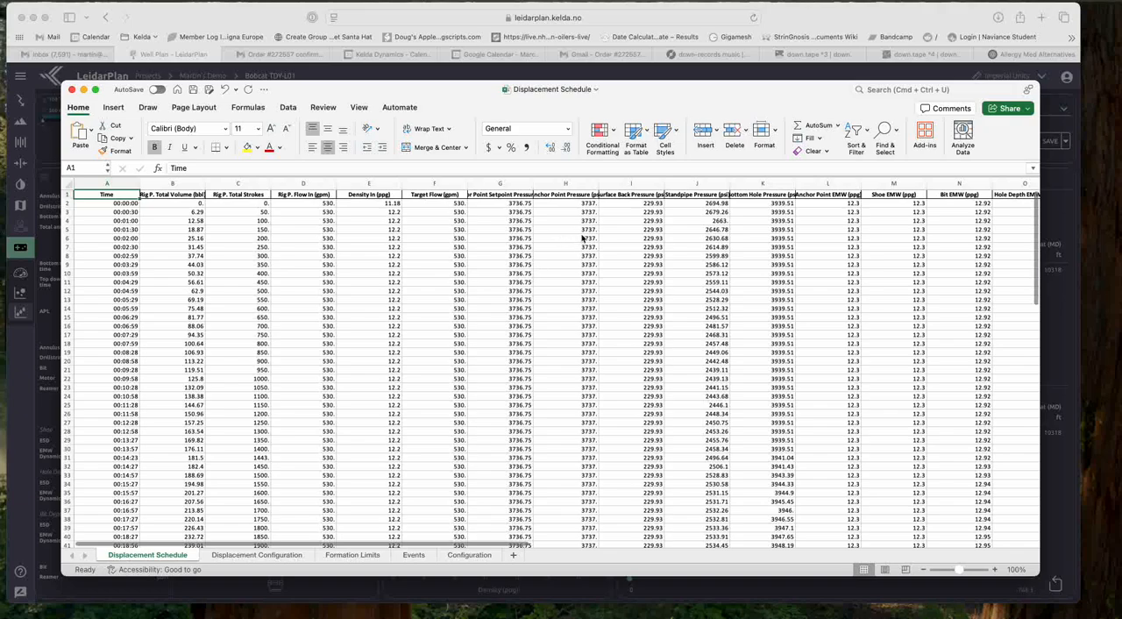
left_click(643, 183)
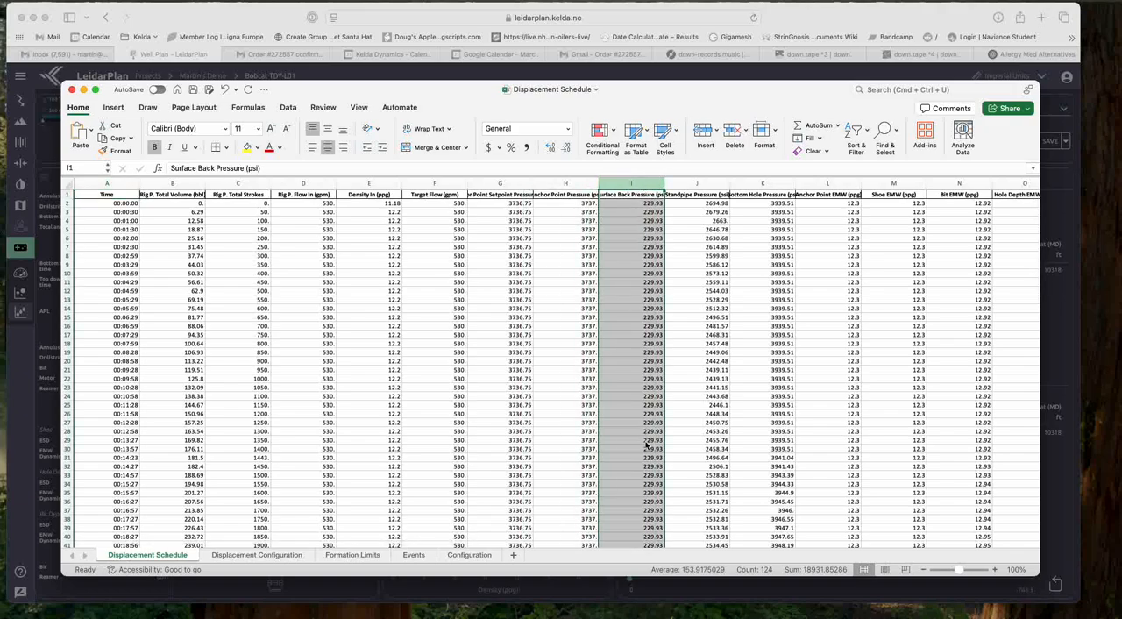
scroll(646, 446, "down", 5)
scroll(646, 445, "up", 5)
scroll(681, 426, "right", 5)
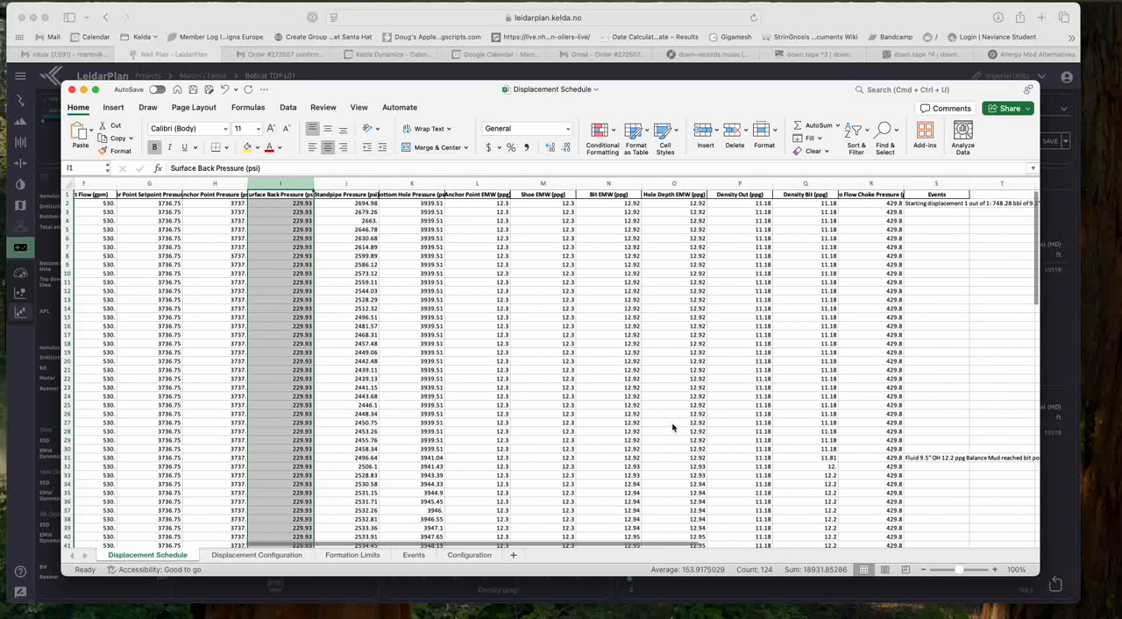
scroll(730, 455, "right", 2)
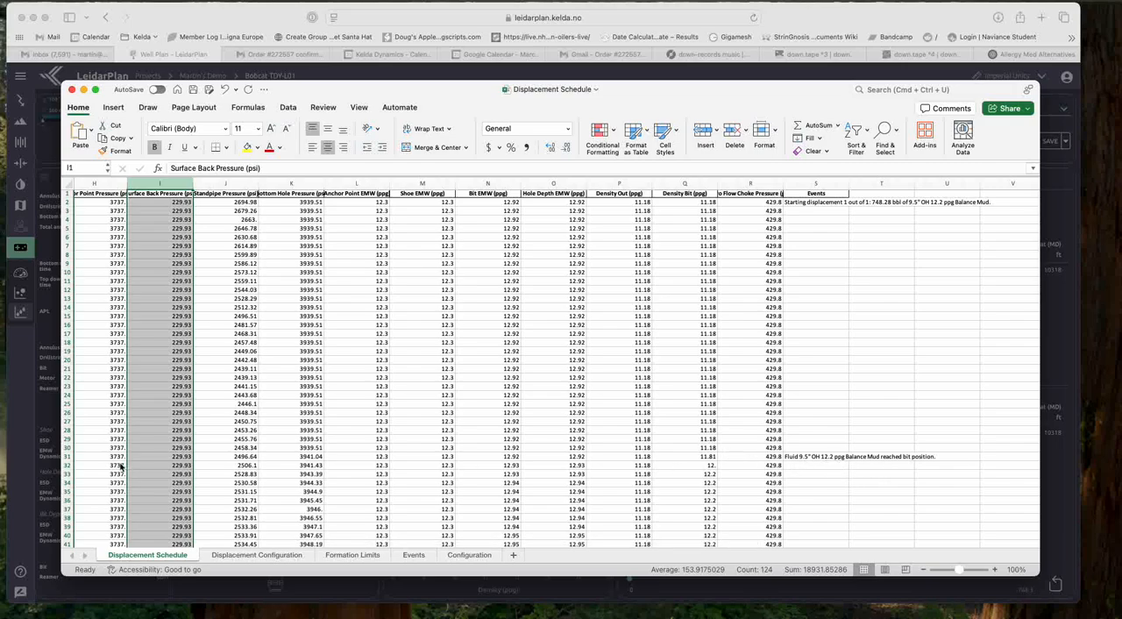
Step: Examine the surface back pressure from the event row for mud reaching the bit through the rows around the anchor-position event
left_click(68, 456)
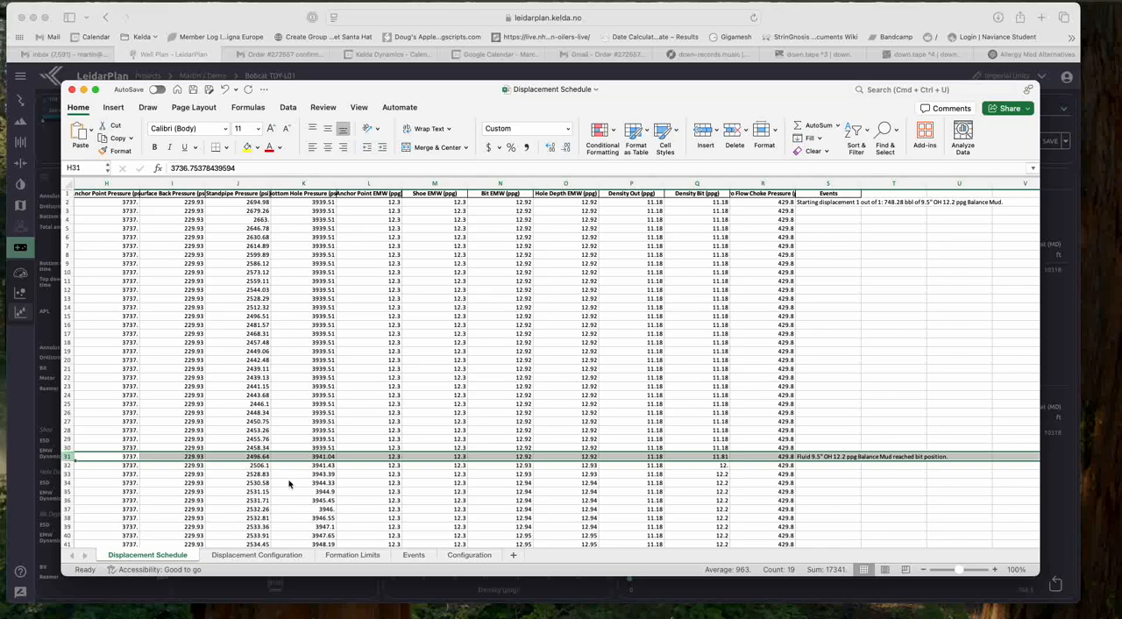
scroll(312, 486, "down", 4)
scroll(308, 484, "down", 7)
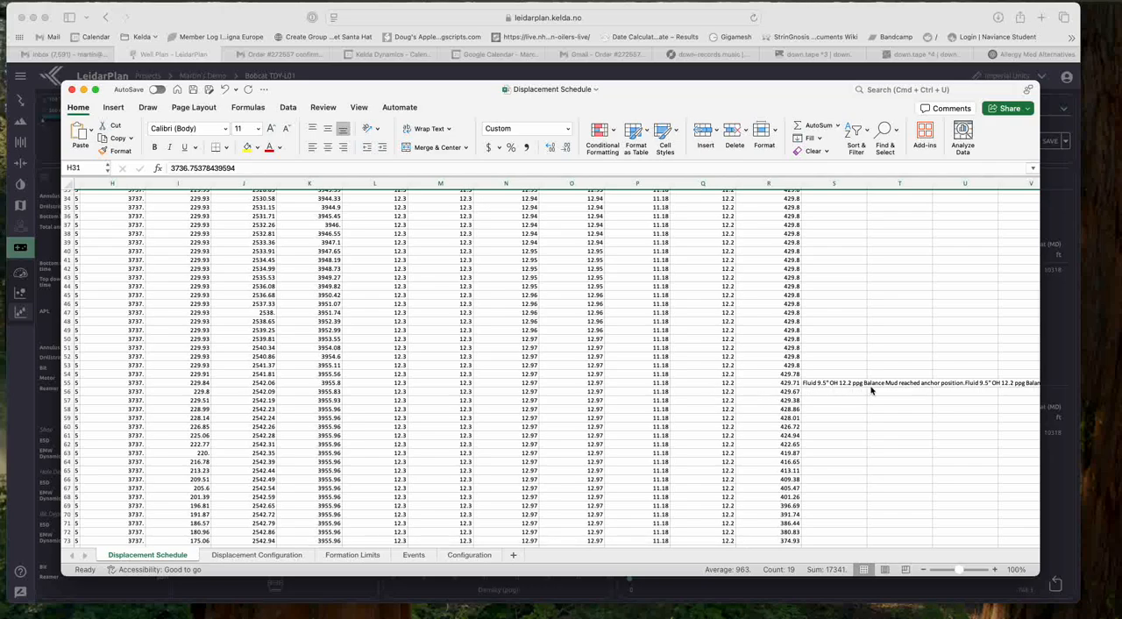
left_click(202, 384)
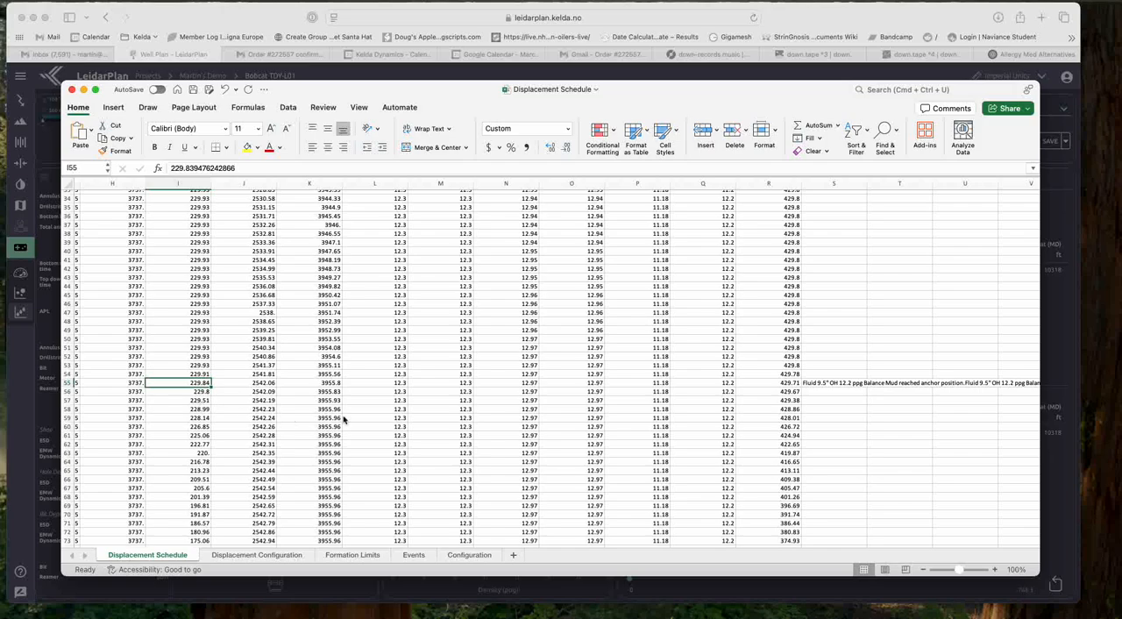
left_click(197, 393)
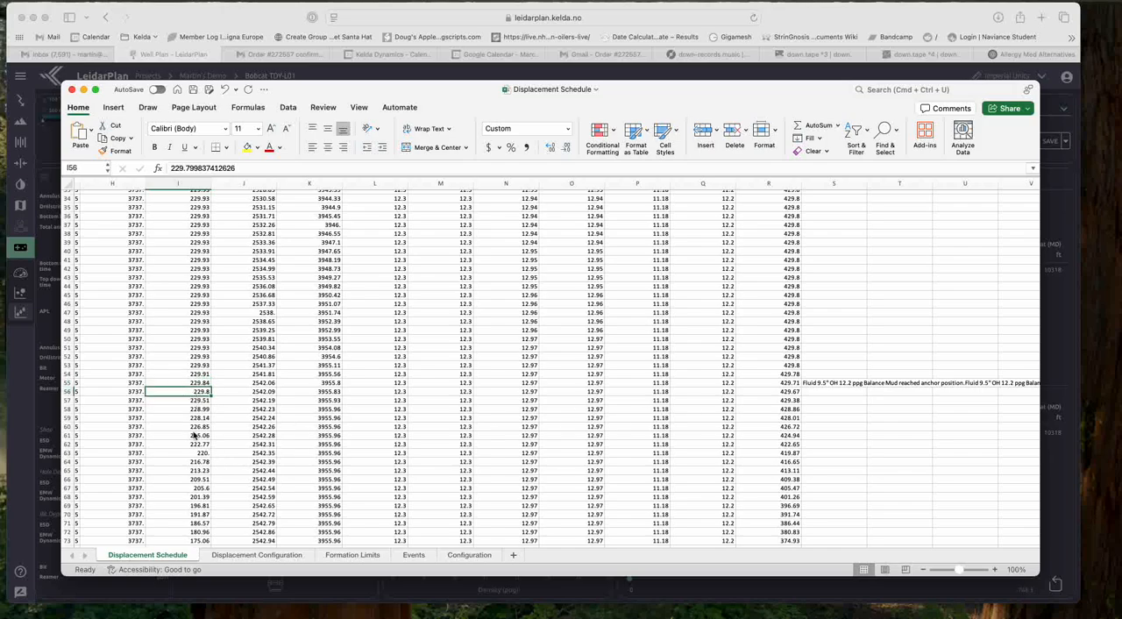
left_click(197, 435)
left_click(200, 463)
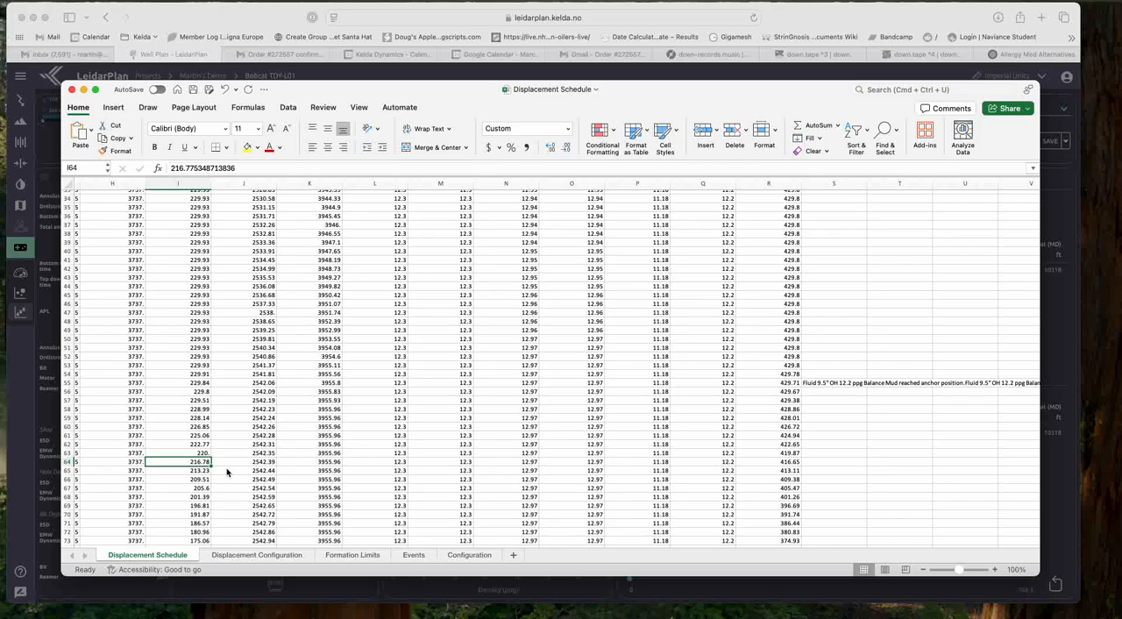
Step: Highlight the surface back pressure values in rows 39 to 62 and compare them with the anchor and shoe arrival events
left_click_drag(200, 244, 187, 444)
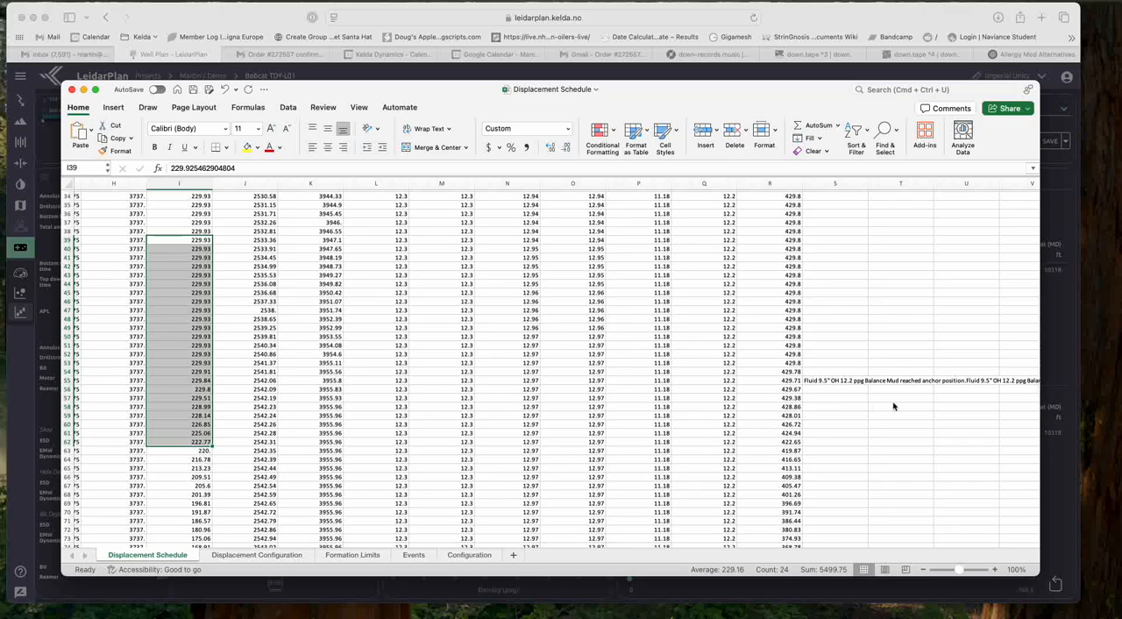
scroll(890, 405, "right", 3)
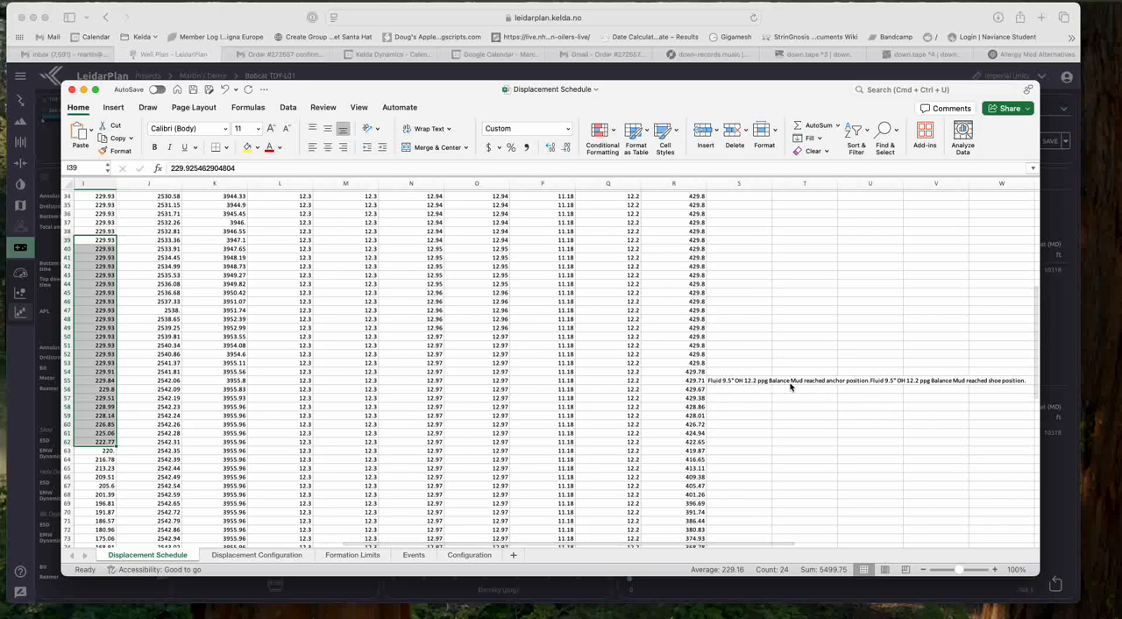
scroll(200, 429, "left", 3)
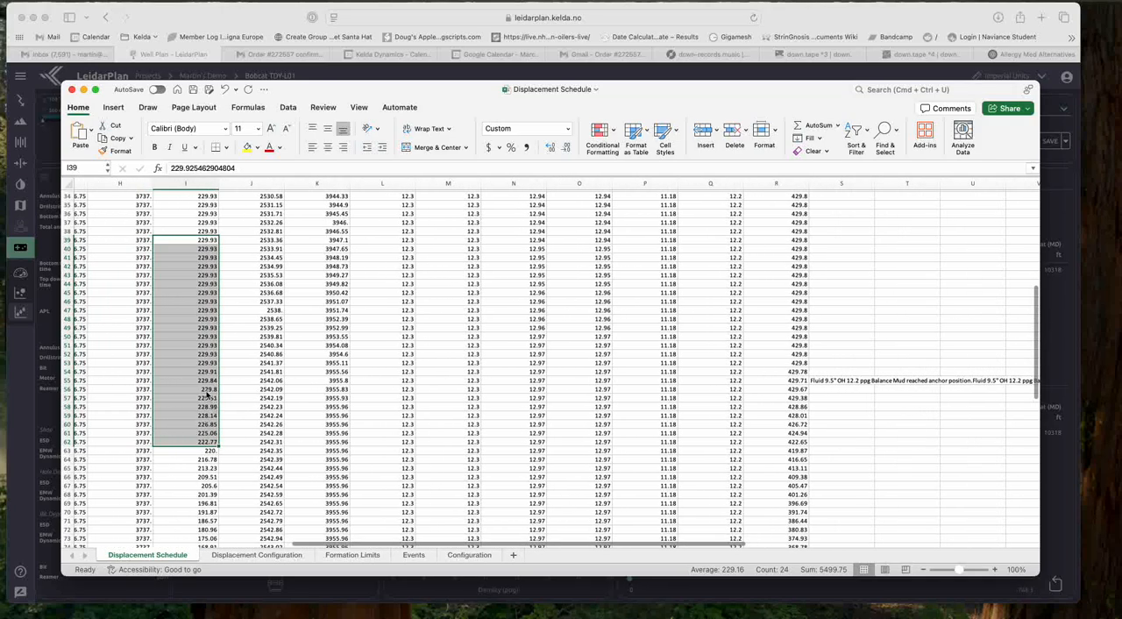
left_click(204, 426)
Step: Highlight the surface back pressure values in rows 67 to 83 and compare them with the total pumped volumes around row 76
scroll(215, 504, "down", 10)
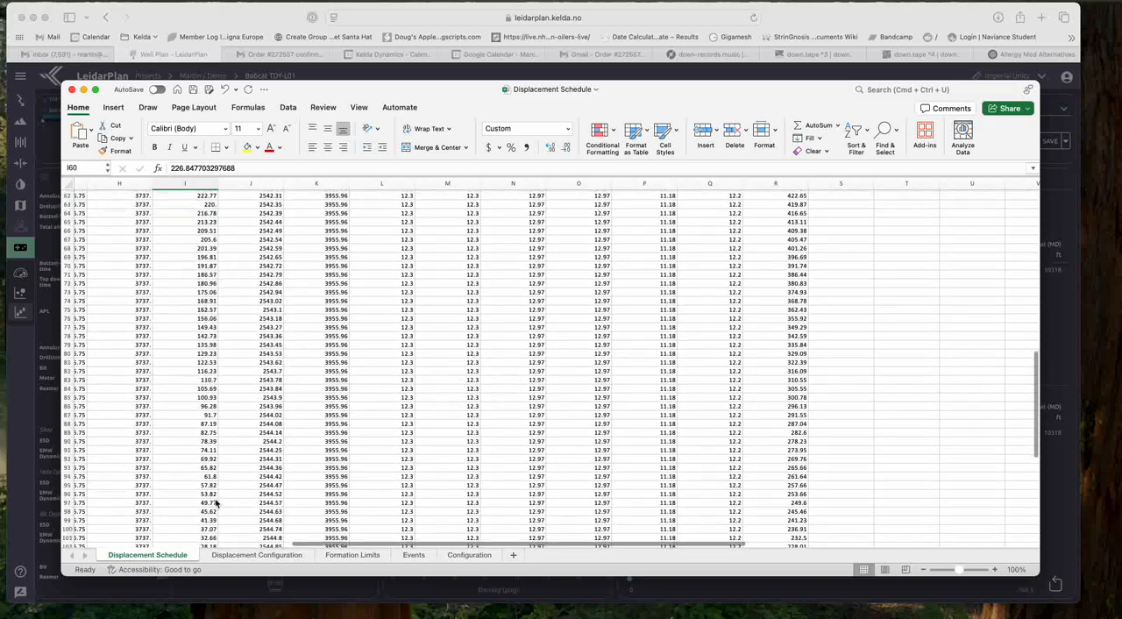
left_click_drag(203, 237, 204, 378)
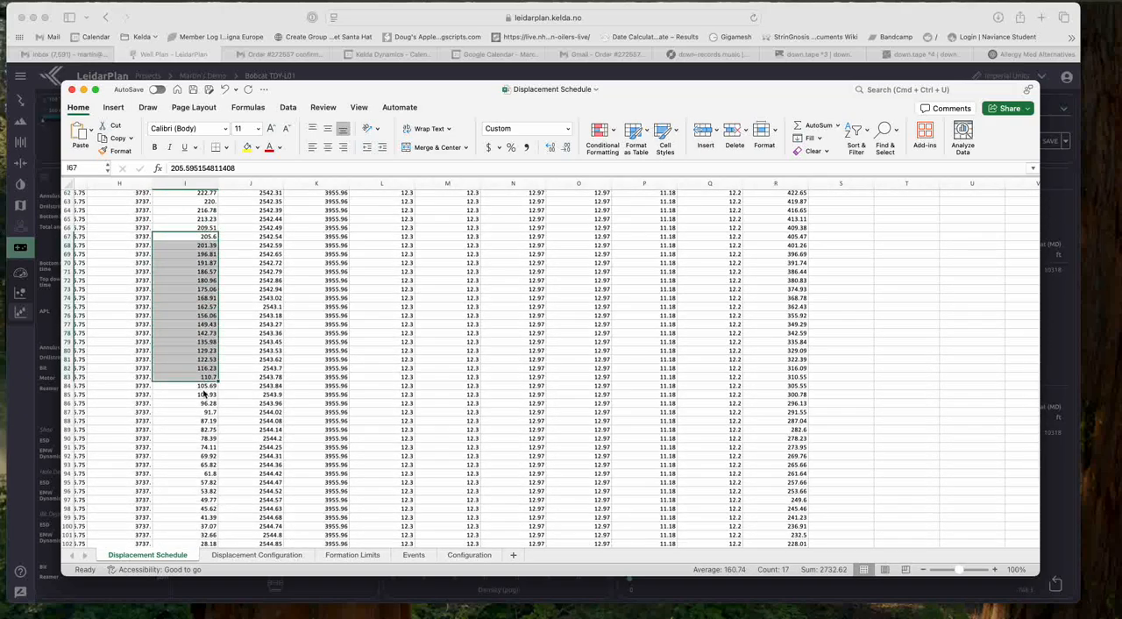
left_click(197, 325)
scroll(201, 342, "left", 10)
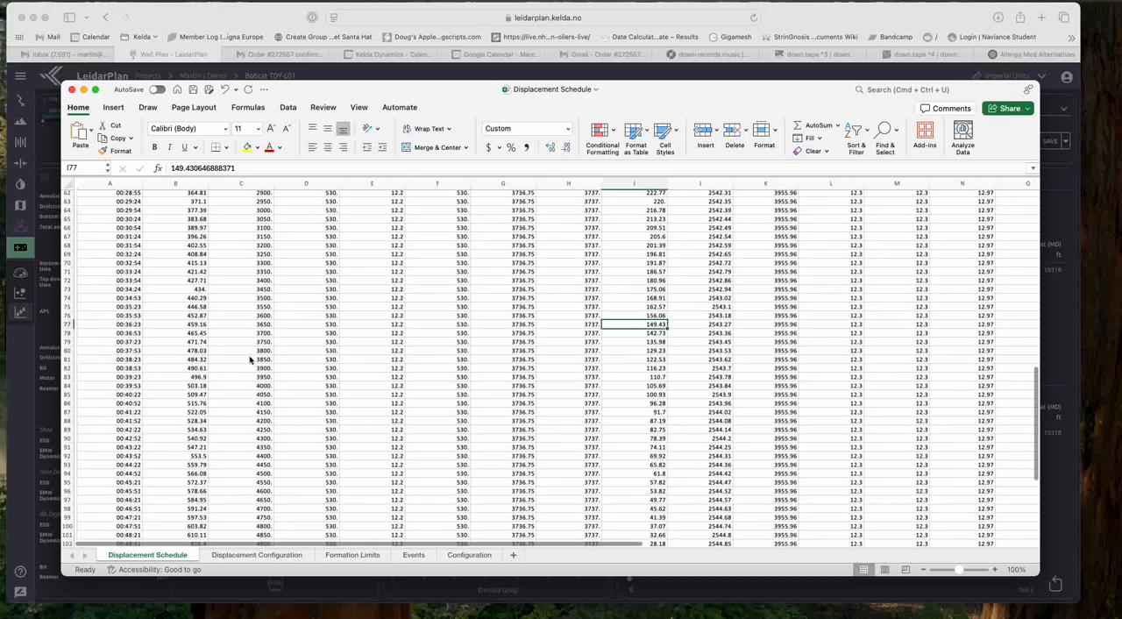
scroll(124, 333, "left", 2)
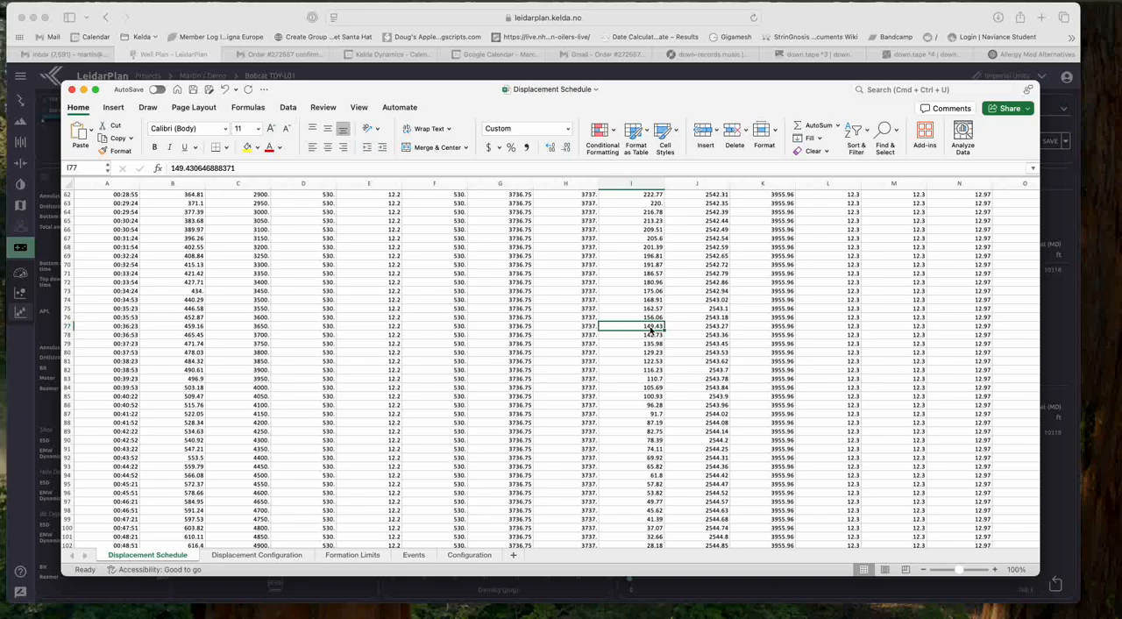
left_click(191, 318)
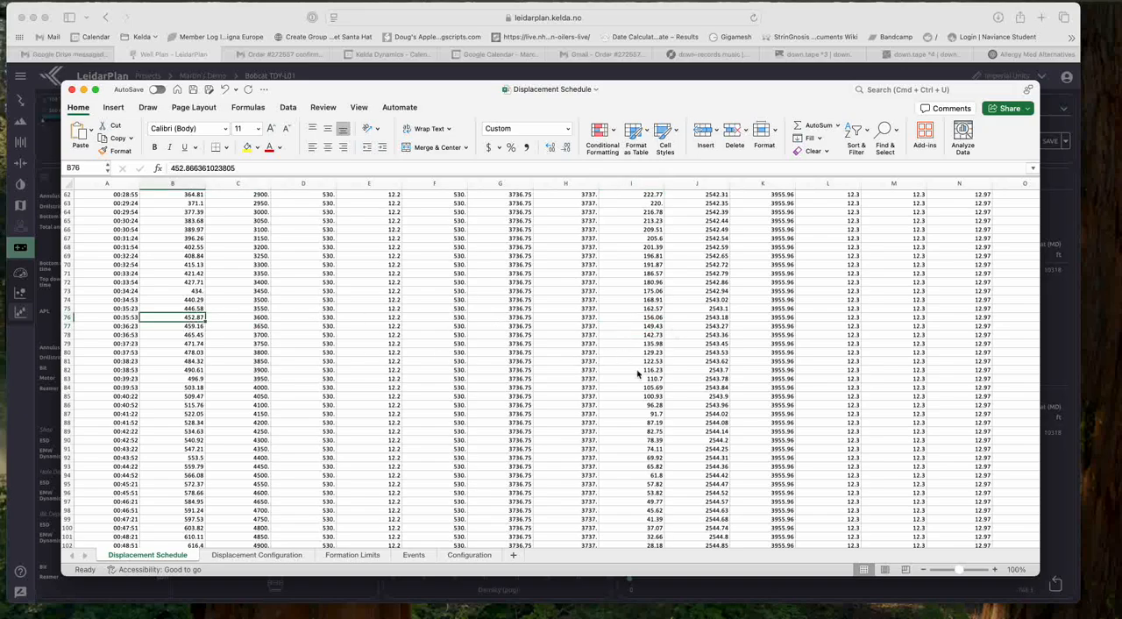
Step: Examine the flow in and surface back pressure values in the final rows of the displacement schedule
scroll(649, 441, "down", 1)
scroll(649, 441, "down", 3)
scroll(649, 428, "down", 6)
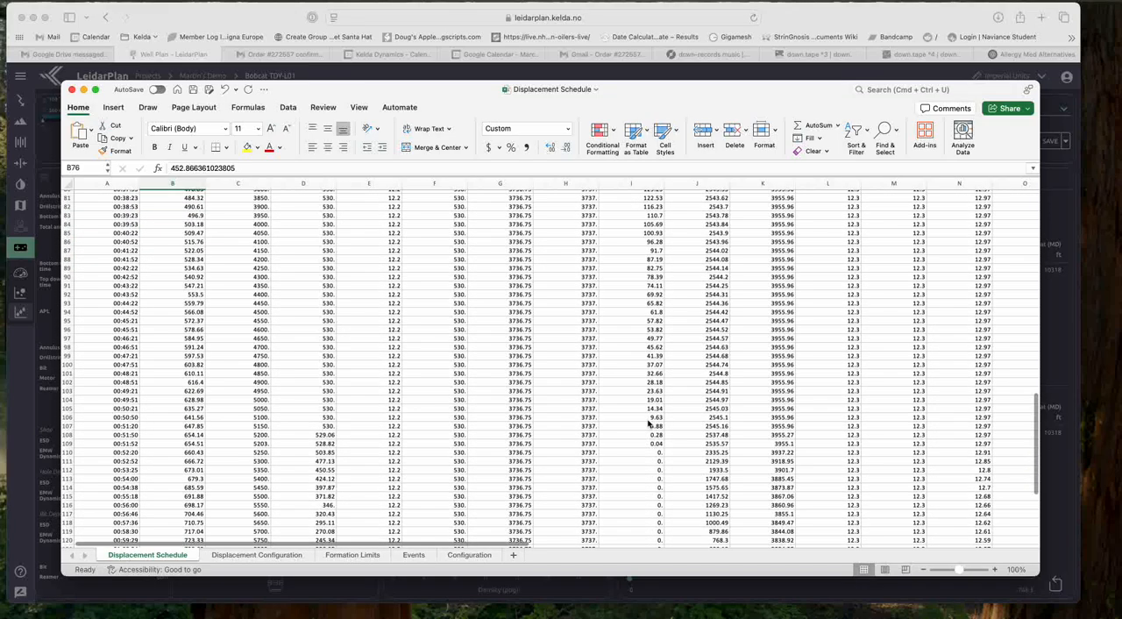
scroll(665, 396, "down", 5)
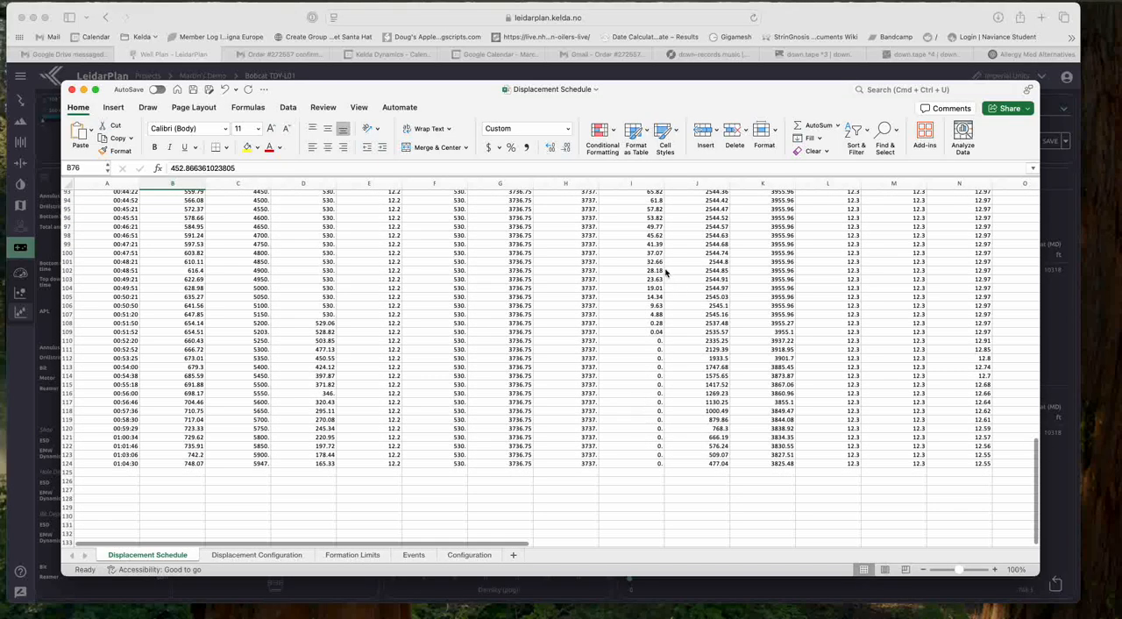
scroll(644, 268, "up", 1)
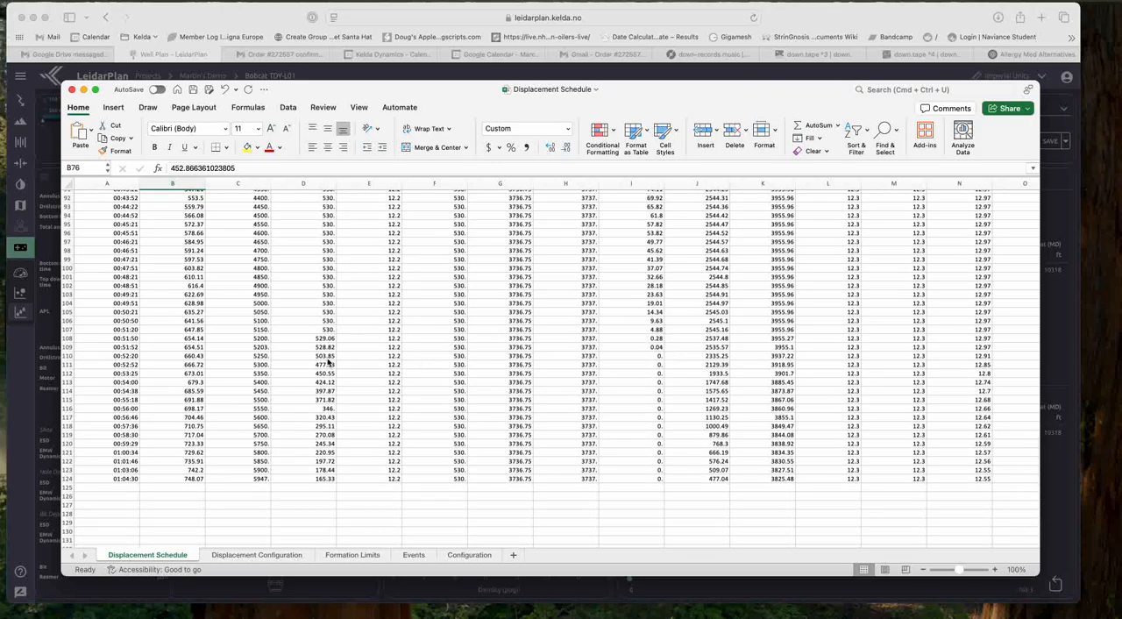
Step: Compare the flow in, surface back pressure and total pumped volume around rows 107 and 108 with the final flow rate in row 124
left_click(325, 332)
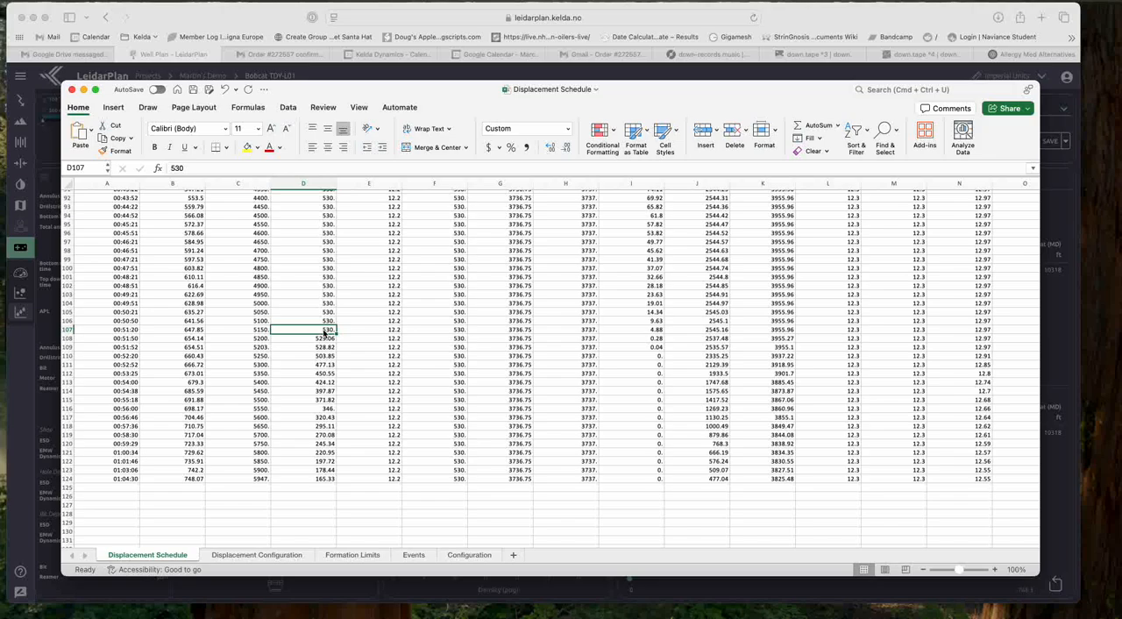
left_click(653, 331)
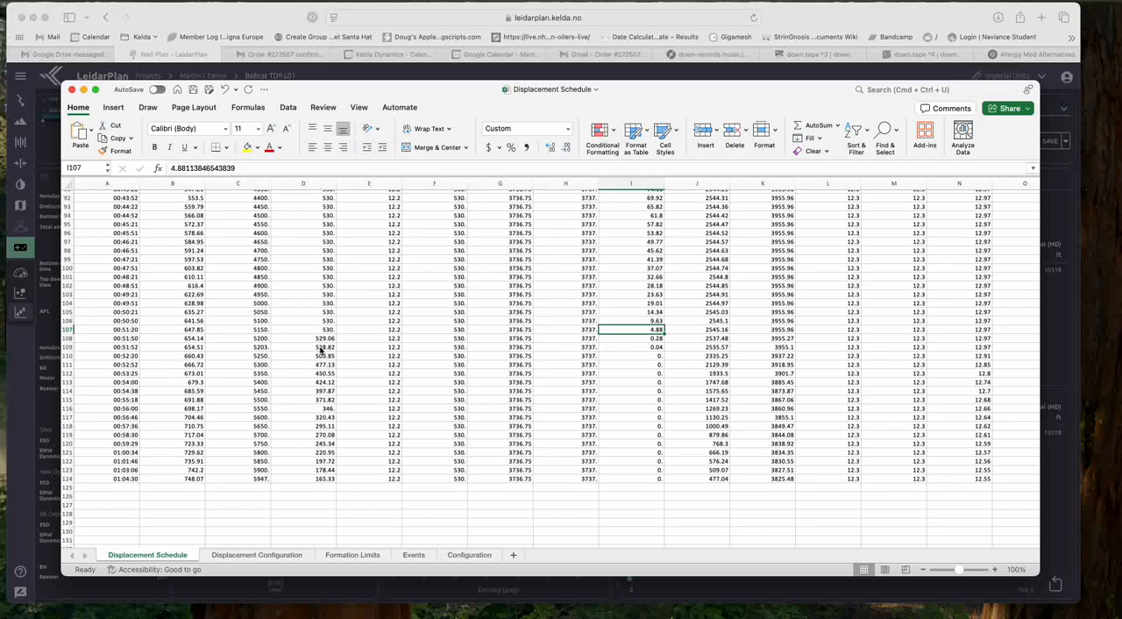
left_click(314, 340)
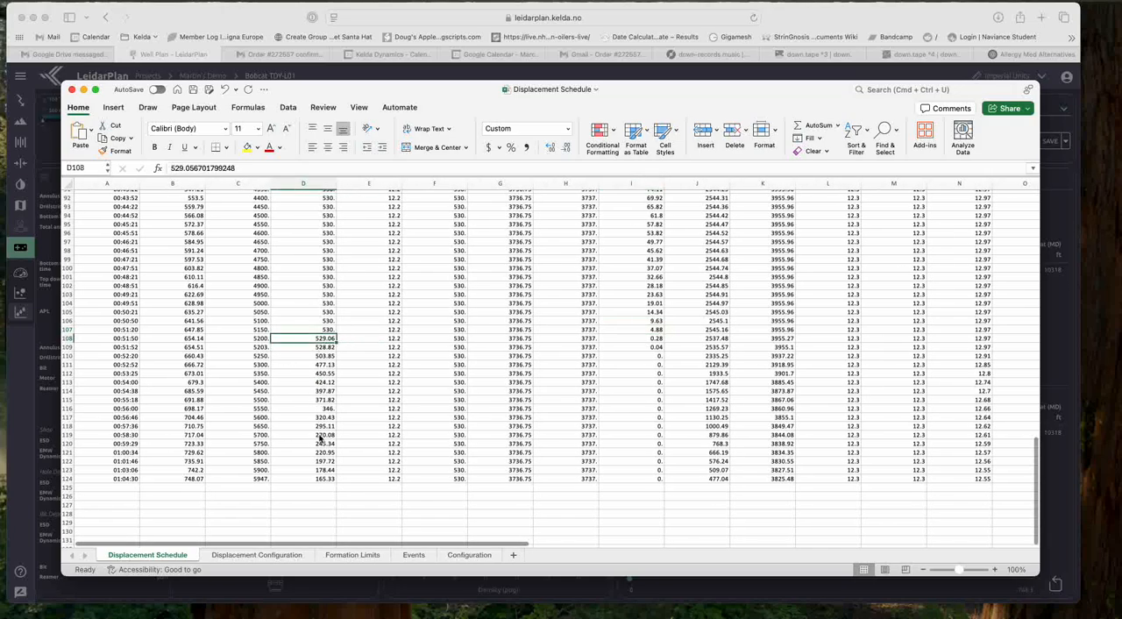
left_click(321, 438)
left_click(321, 481)
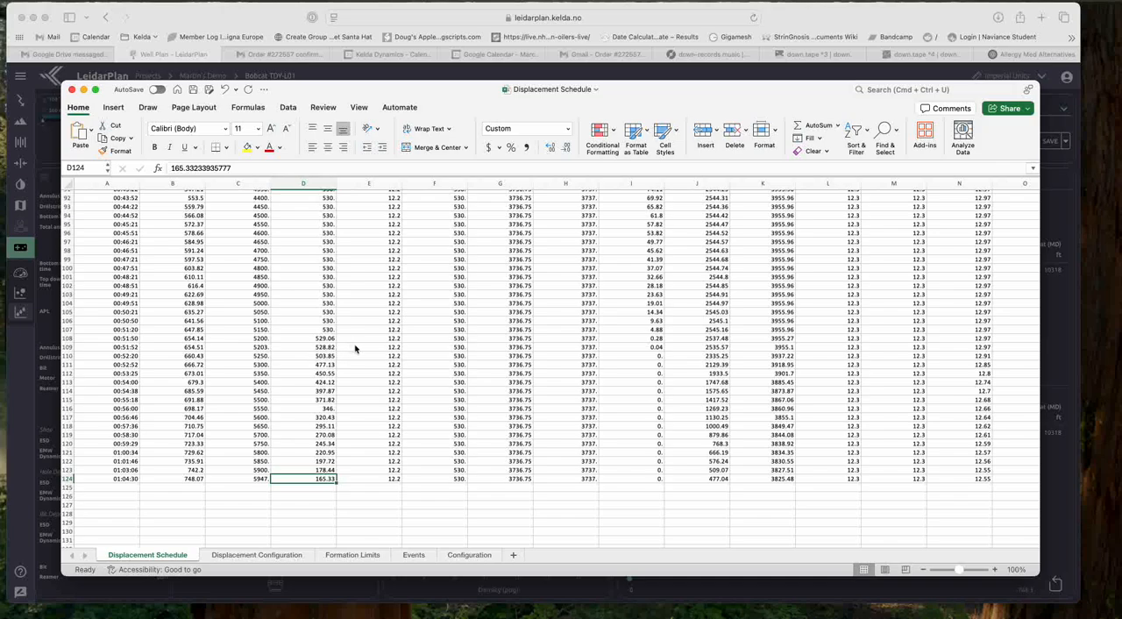
left_click(199, 342)
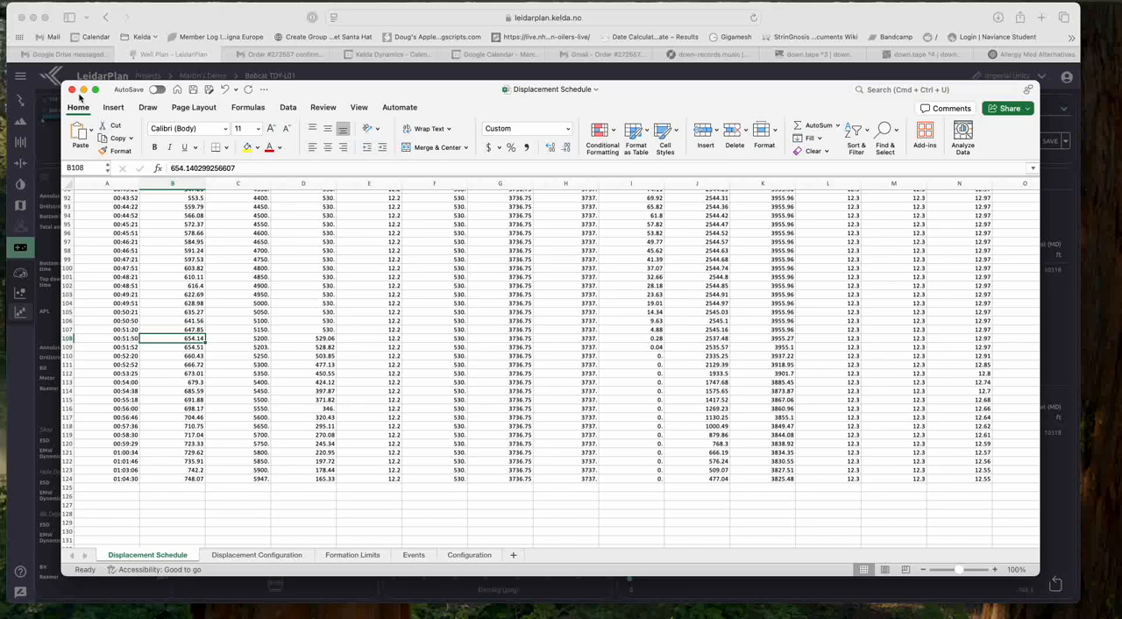
Step: Close the schedule workbook, put away the Downloads window, and close the finished export dialog in LeidarPlan
left_click(72, 90)
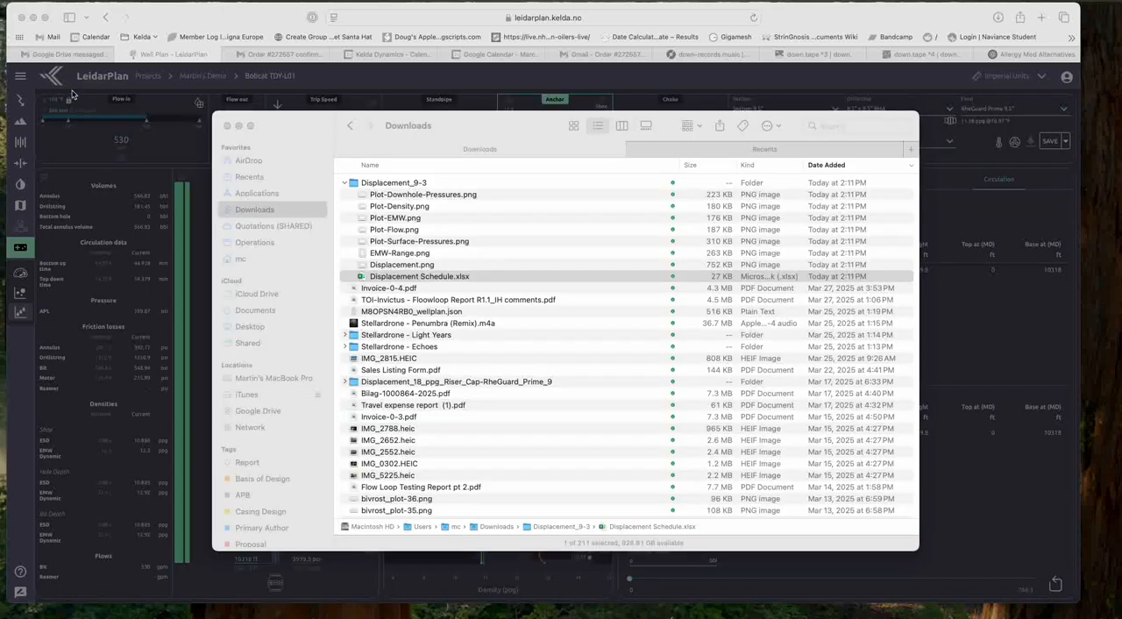
left_click(239, 127)
left_click(775, 442)
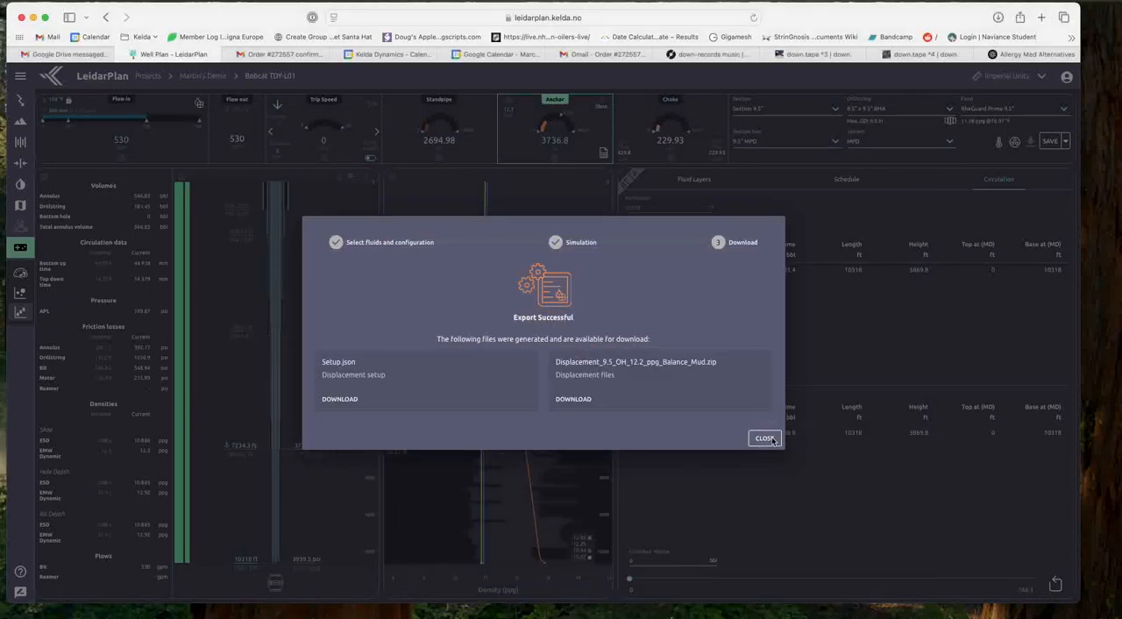
left_click(762, 438)
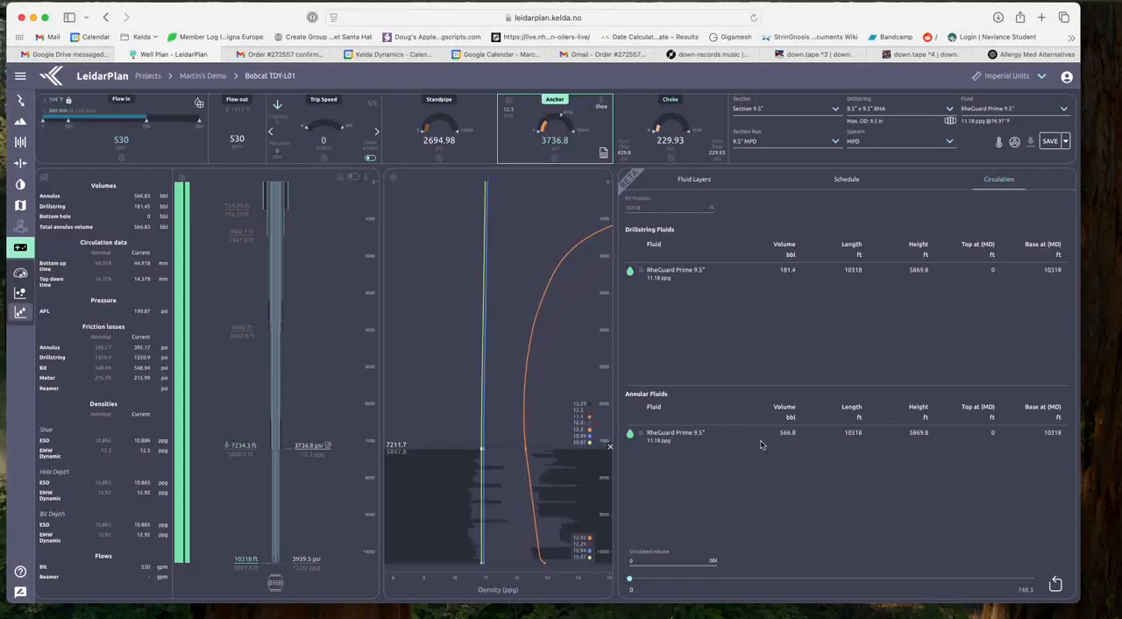
Step: Run a new displacement simulation with the target flow rate mode set to Custom and 130 gpm for the 12.2 ppg balance mud
left_click(199, 104)
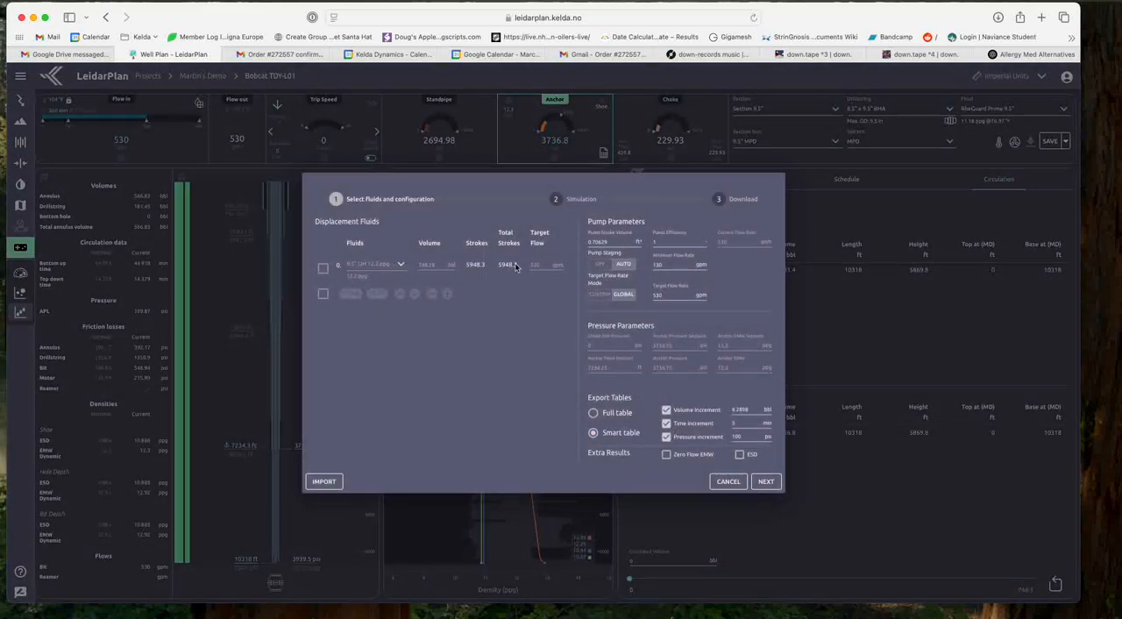
left_click(599, 298)
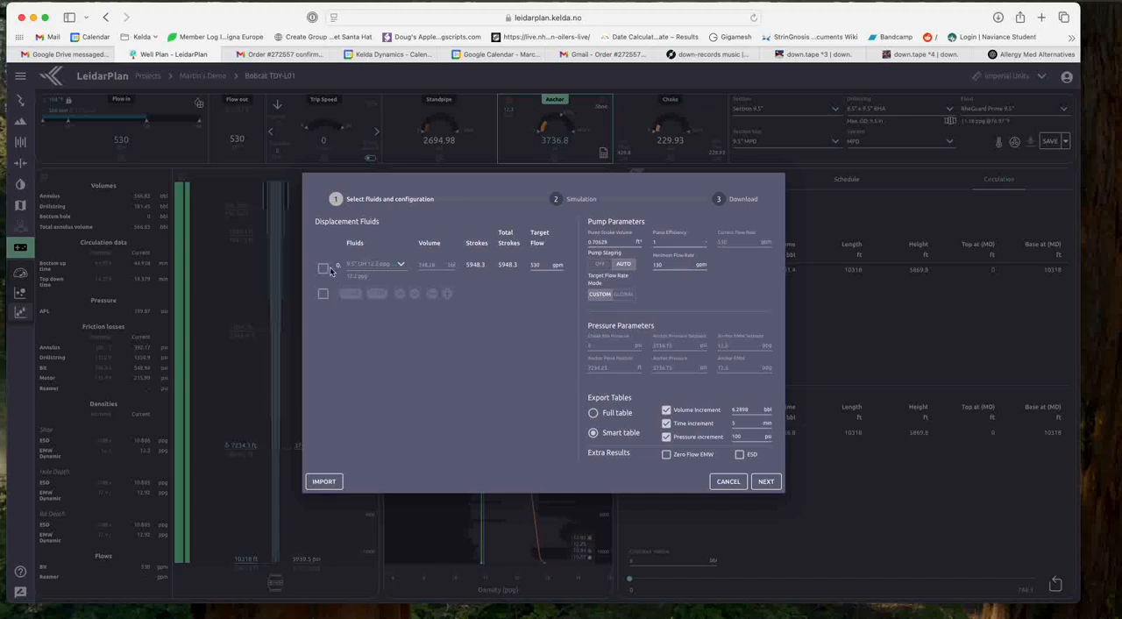
left_click(532, 266)
left_click(767, 482)
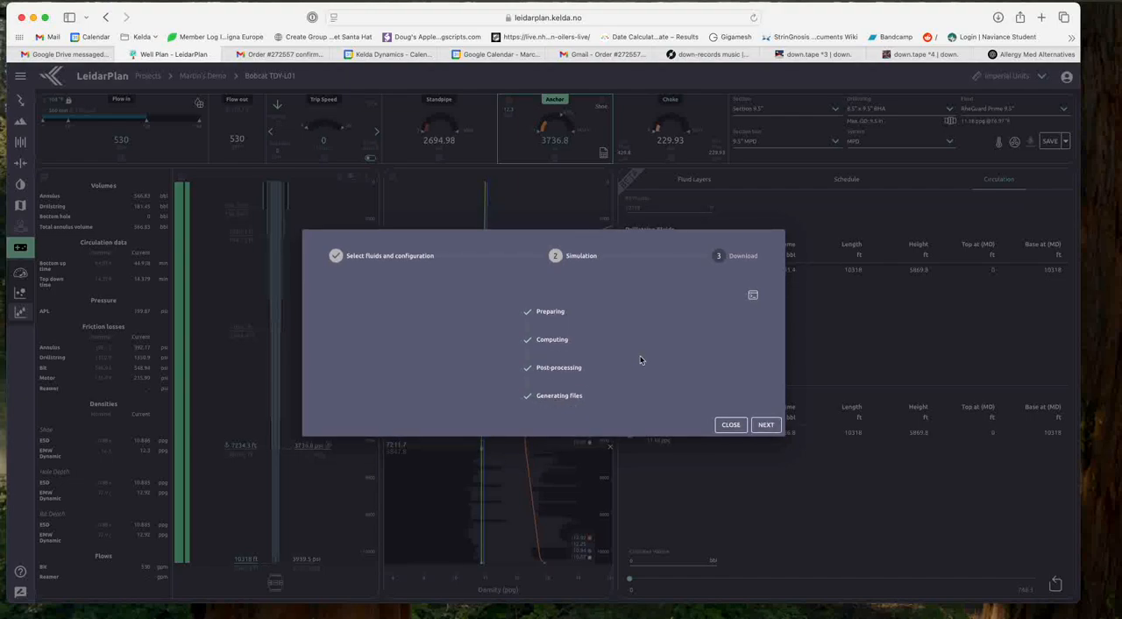
Step: Download the displacement files, open the Displacement Schedule workbook from the Displacement_9-4 folder in Excel, and enlarge its window
left_click(766, 425)
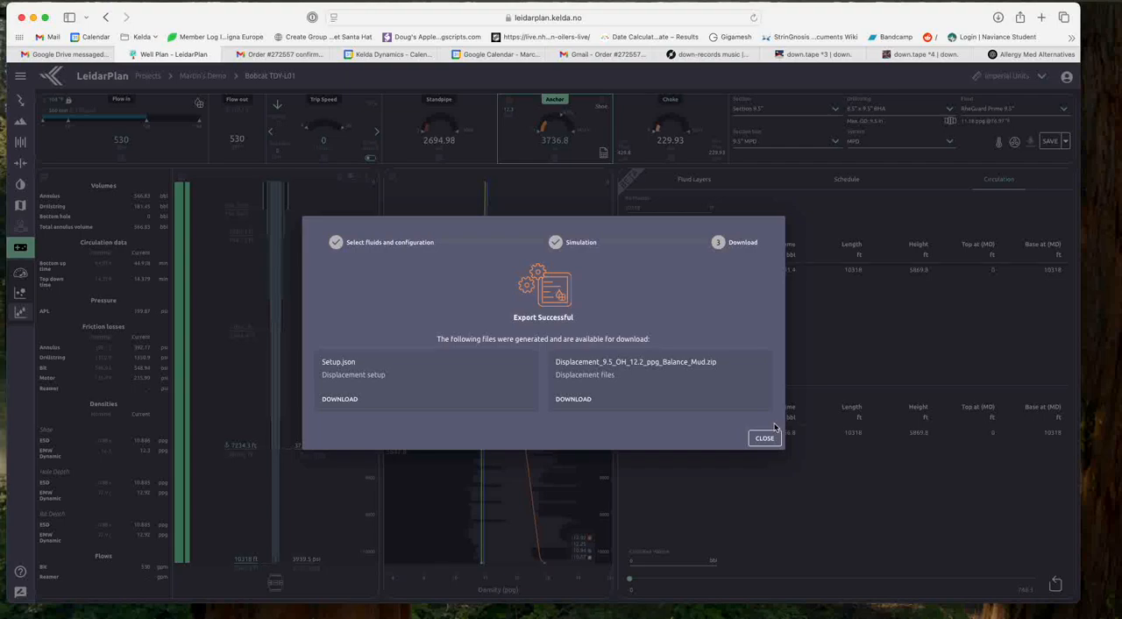
left_click(573, 401)
left_click(986, 617)
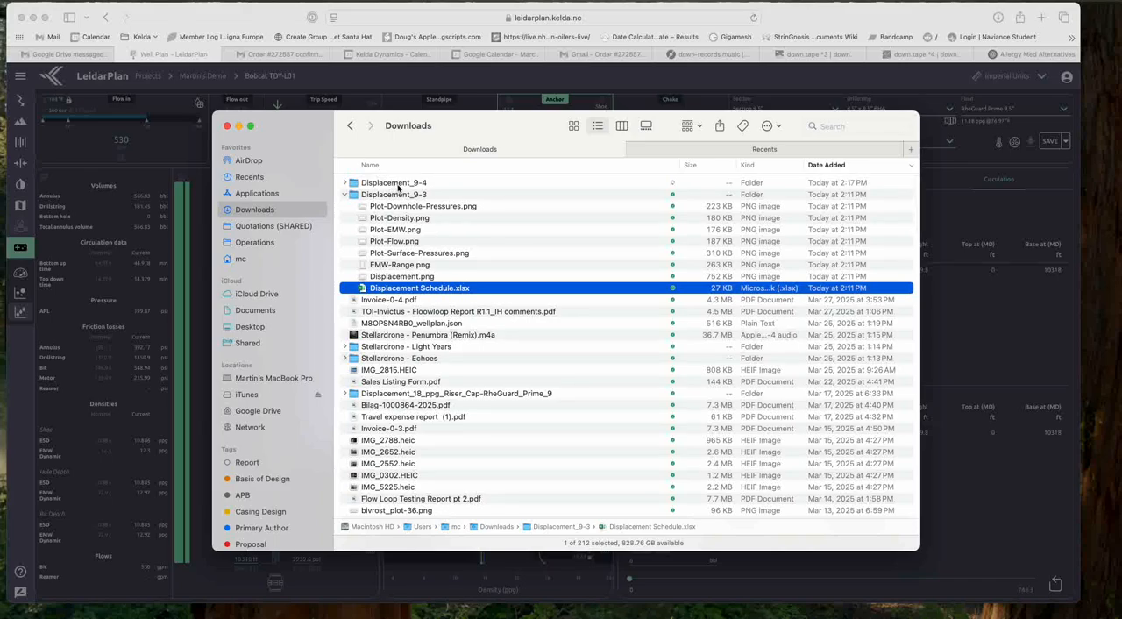
left_click(373, 186)
double_click(375, 184)
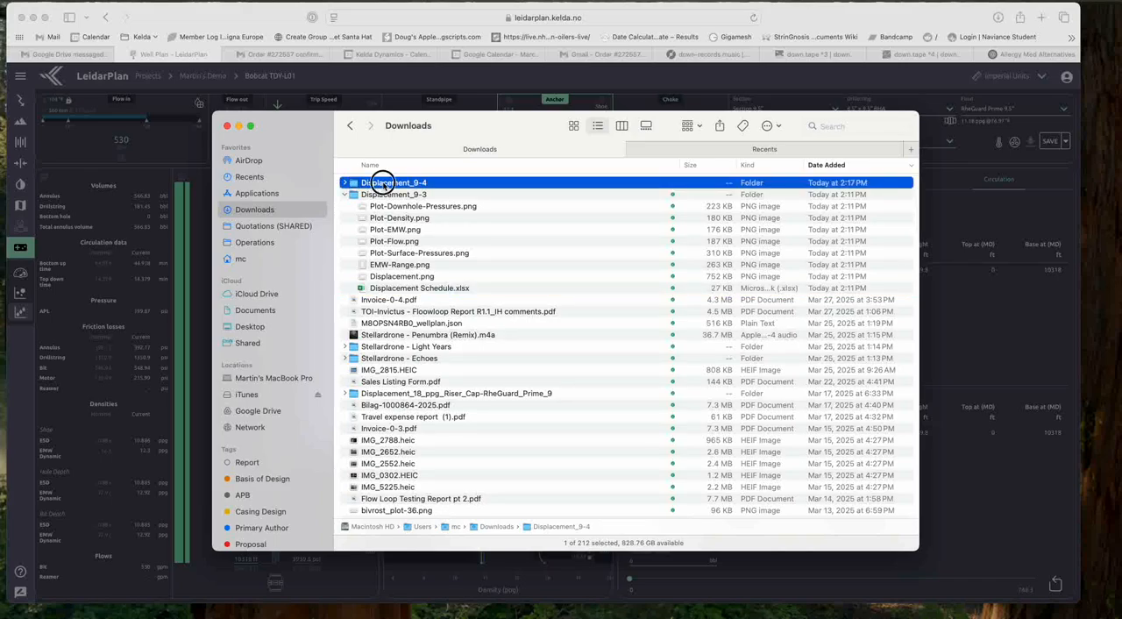
double_click(389, 184)
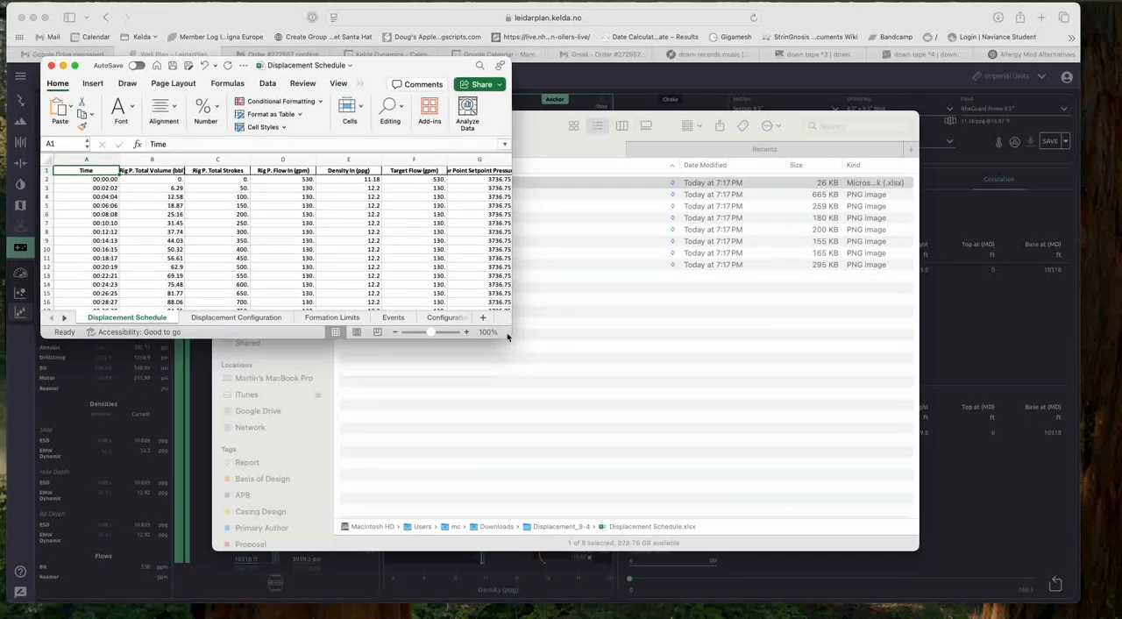
left_click_drag(507, 333, 1061, 589)
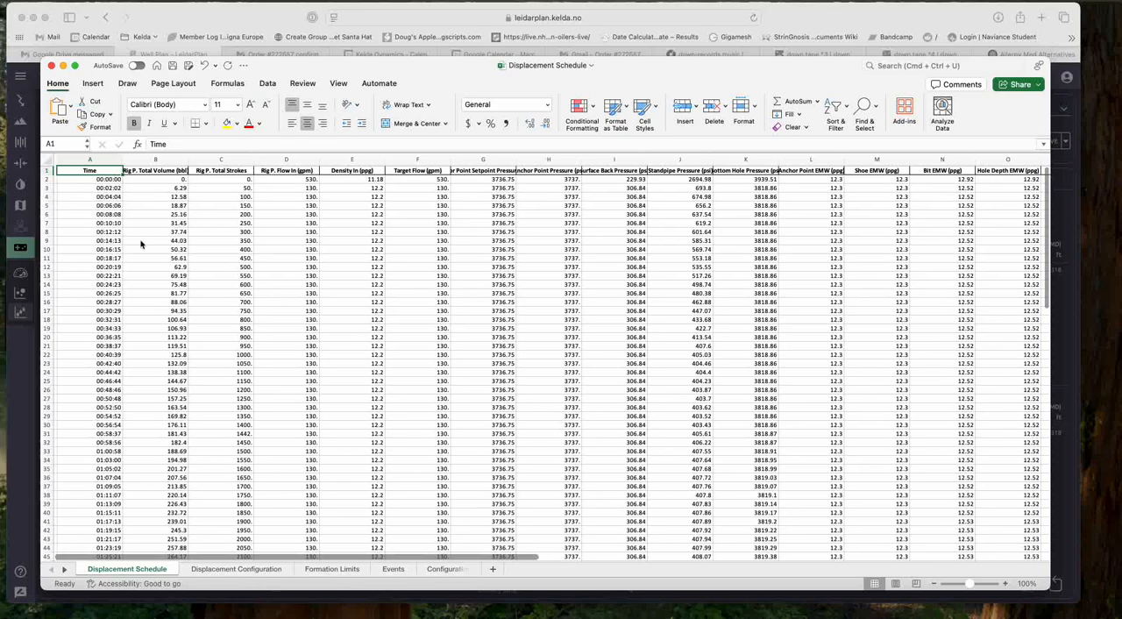
Step: Compare the flow in and surface back pressure values in the first rows of the new displacement schedule
left_click_drag(305, 205, 304, 214)
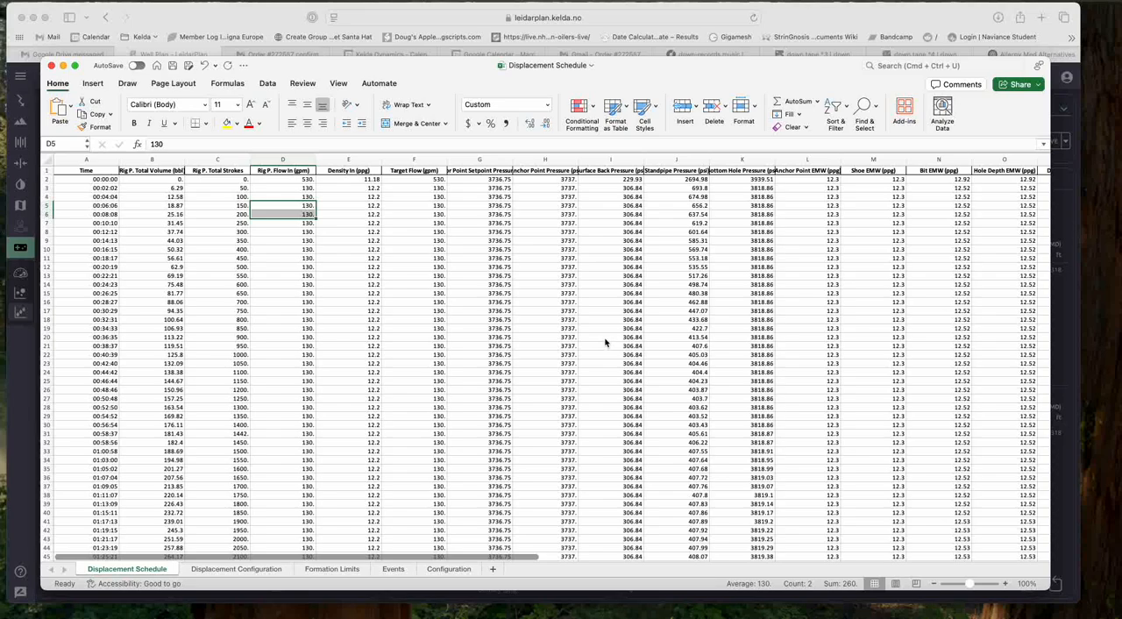
left_click(616, 180)
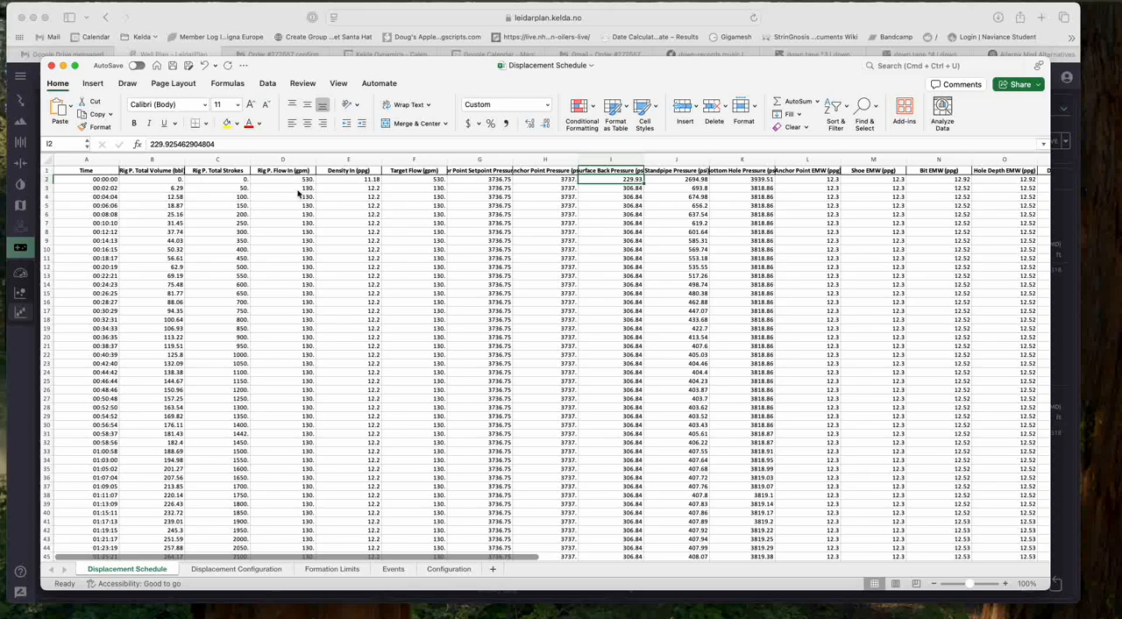
left_click(635, 191)
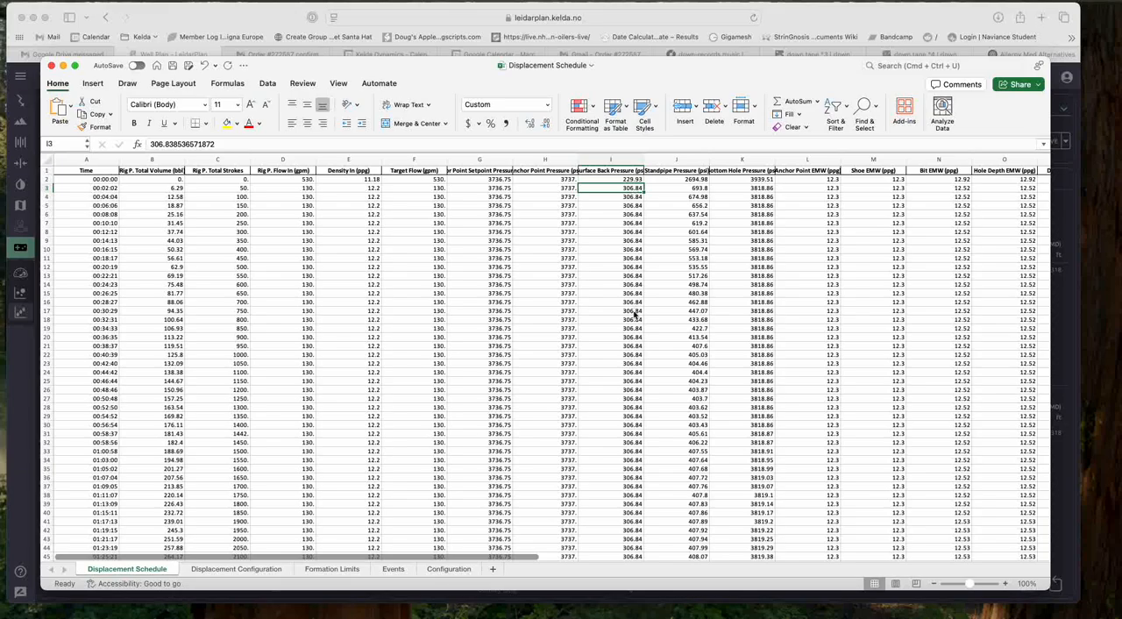
Step: Follow the surface back pressure from around row 54 down to the last row of the schedule
scroll(635, 314, "down", 3)
scroll(635, 313, "down", 12)
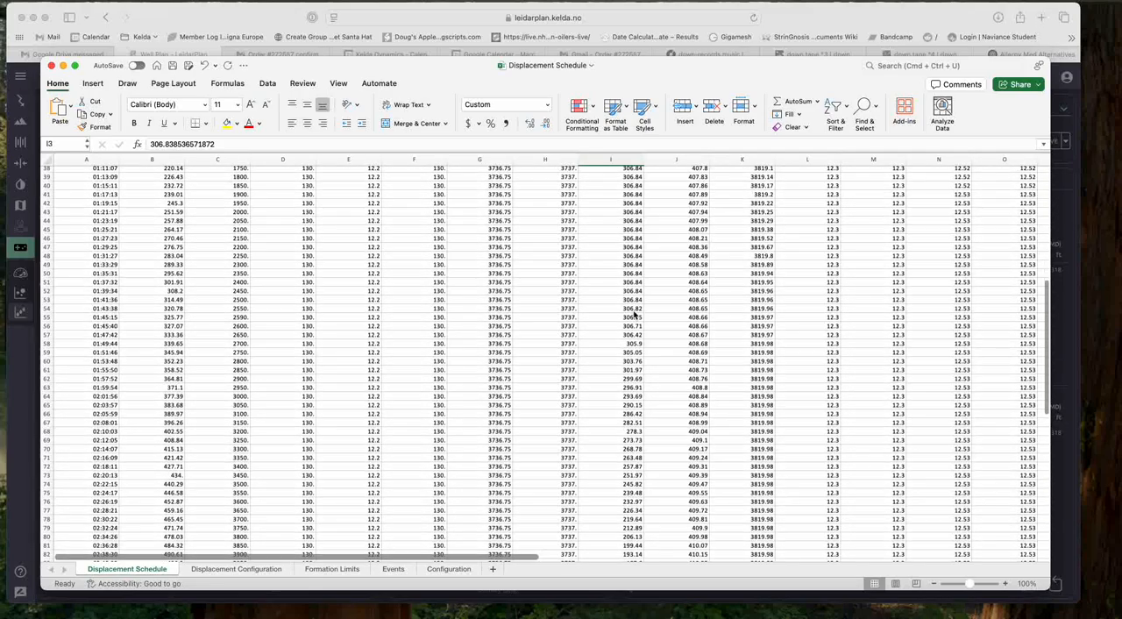
left_click(633, 317)
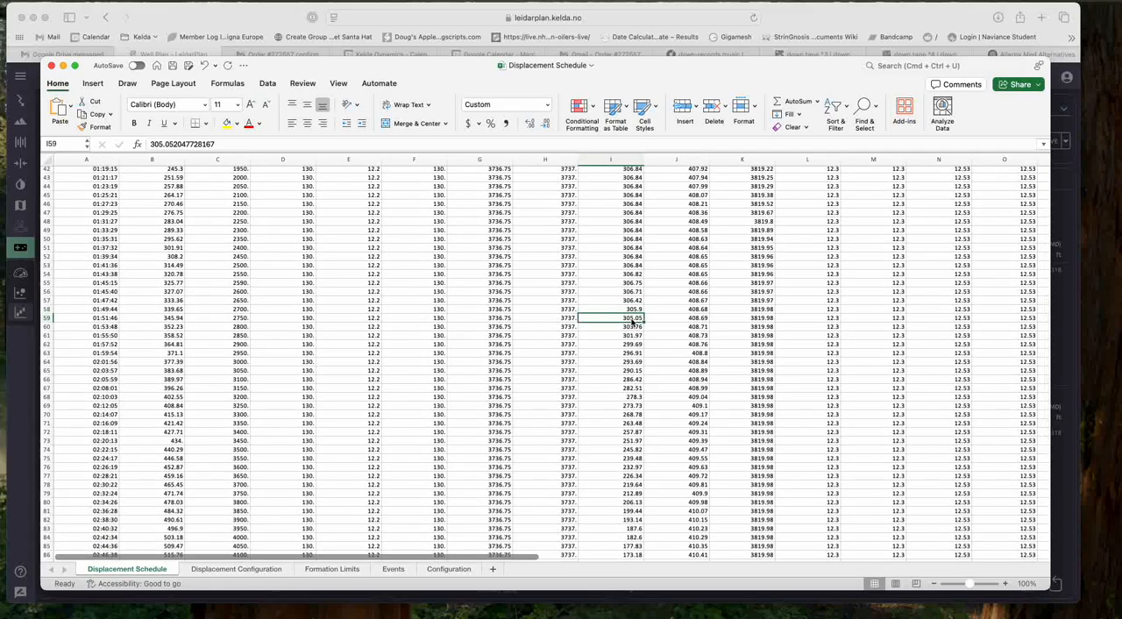
scroll(632, 343, "down", 12)
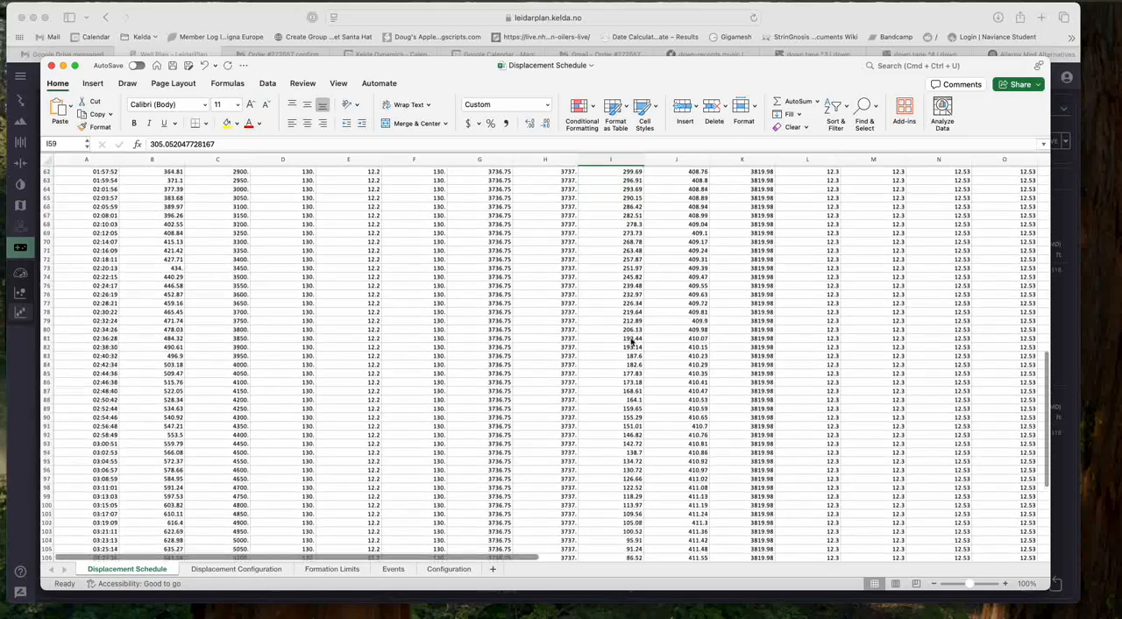
scroll(632, 342, "down", 5)
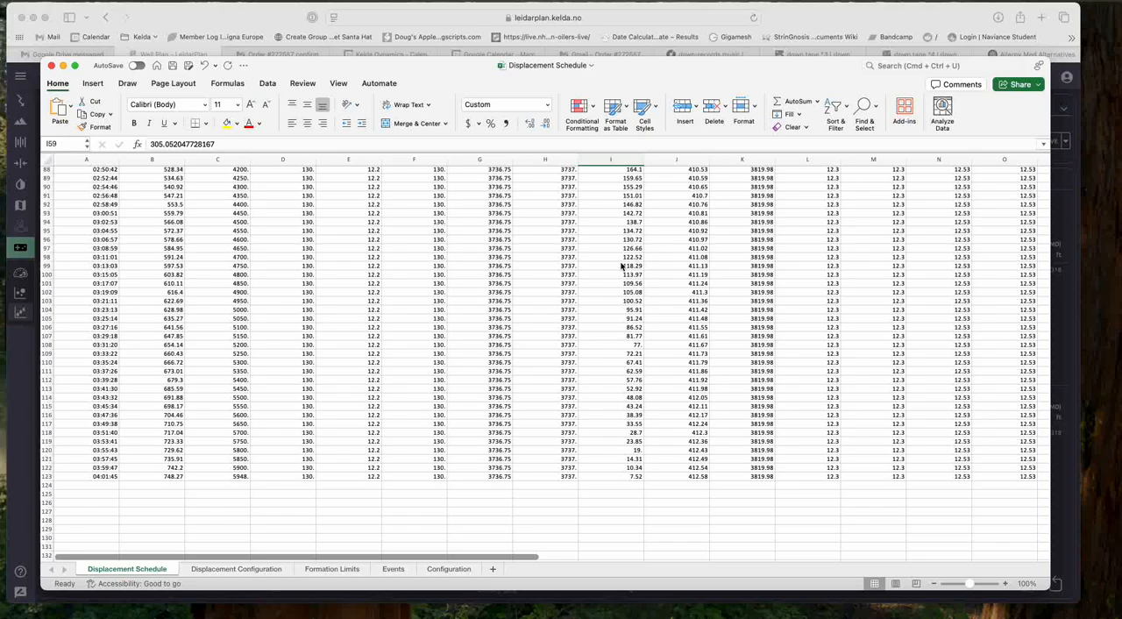
left_click(623, 478)
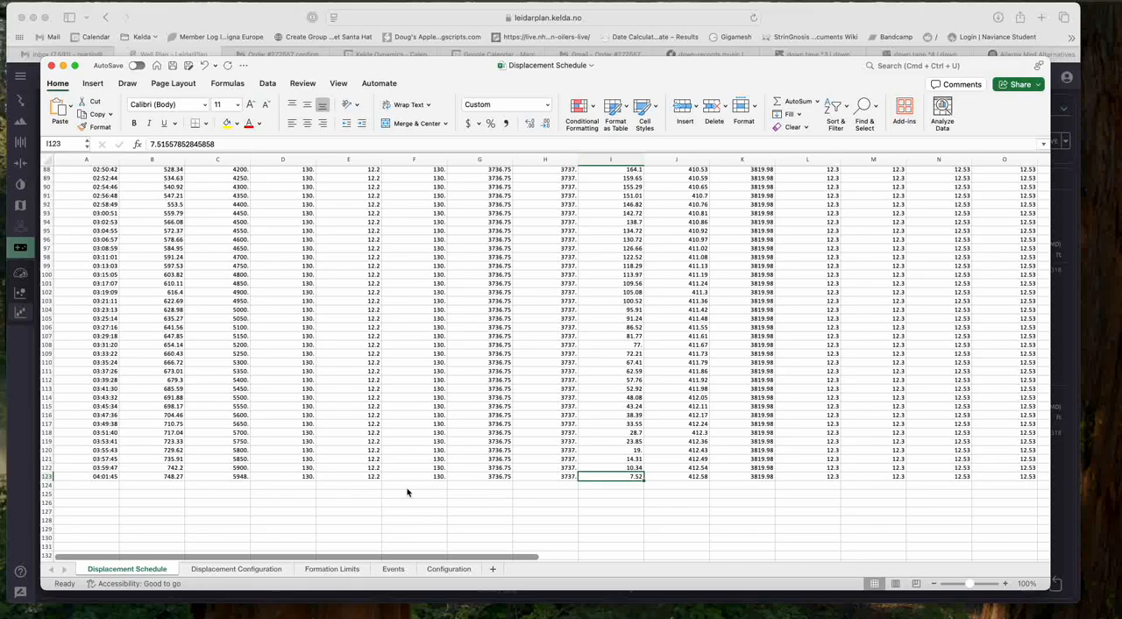
Step: Check the anchor point EMW across the schedule and the surface back pressure in the final row
scroll(369, 450, "up", 20)
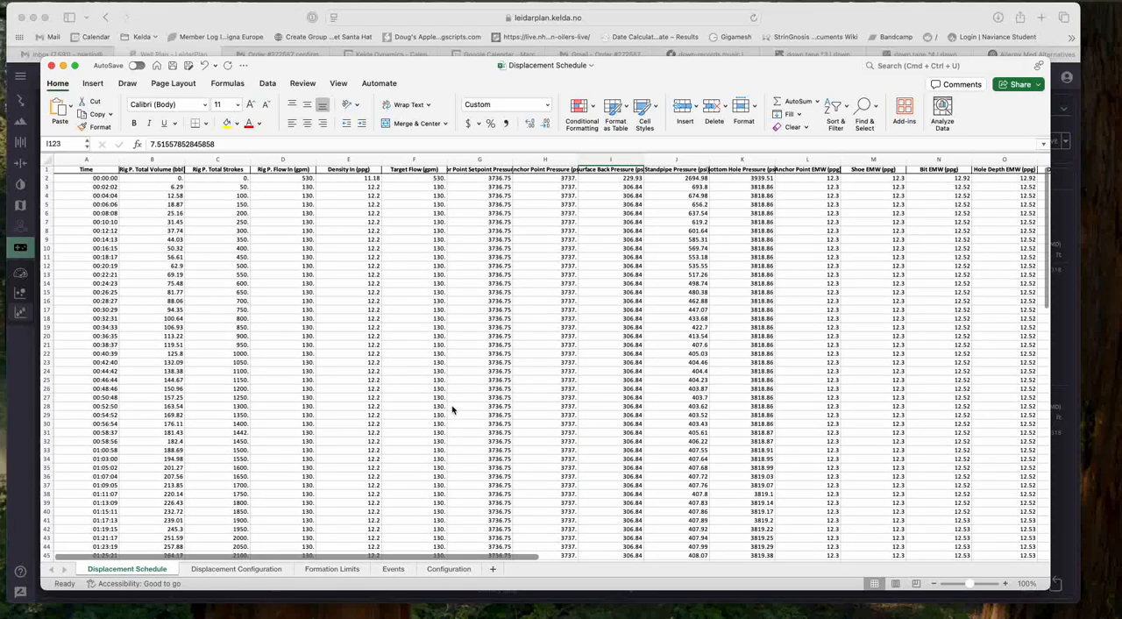
left_click(812, 329)
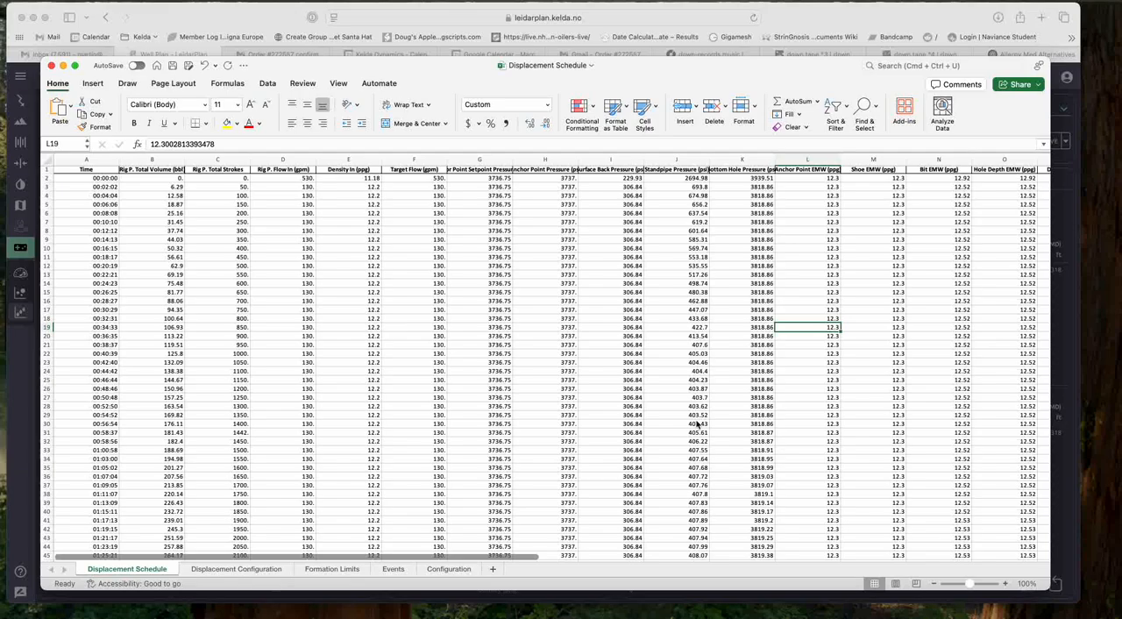
scroll(527, 501, "down", 20)
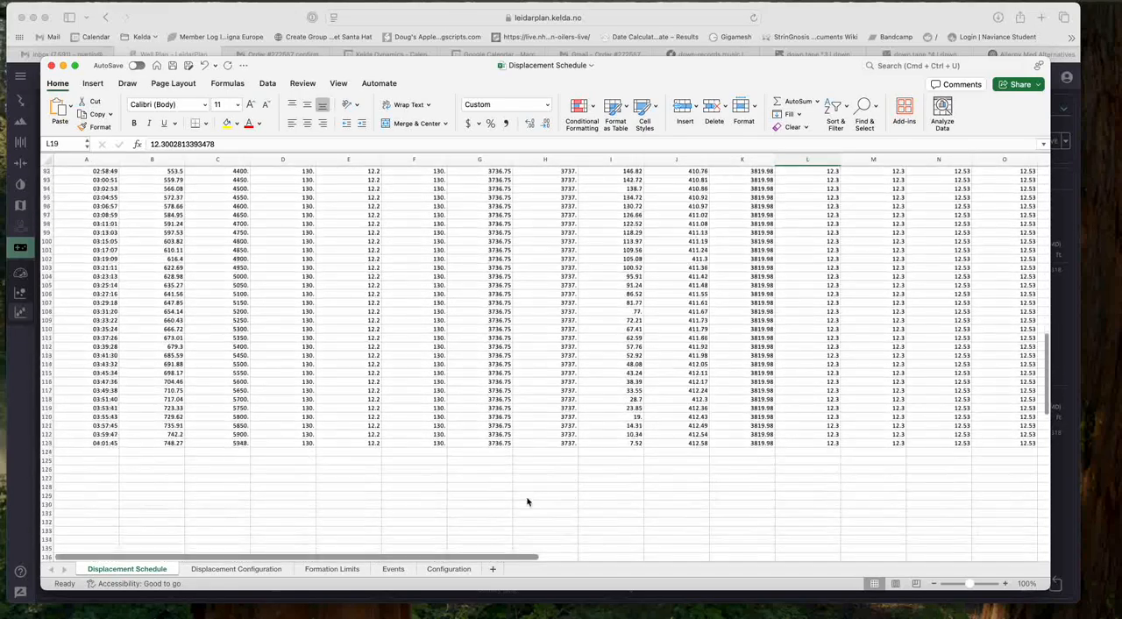
scroll(531, 499, "down", 6)
left_click_drag(631, 269, 631, 269)
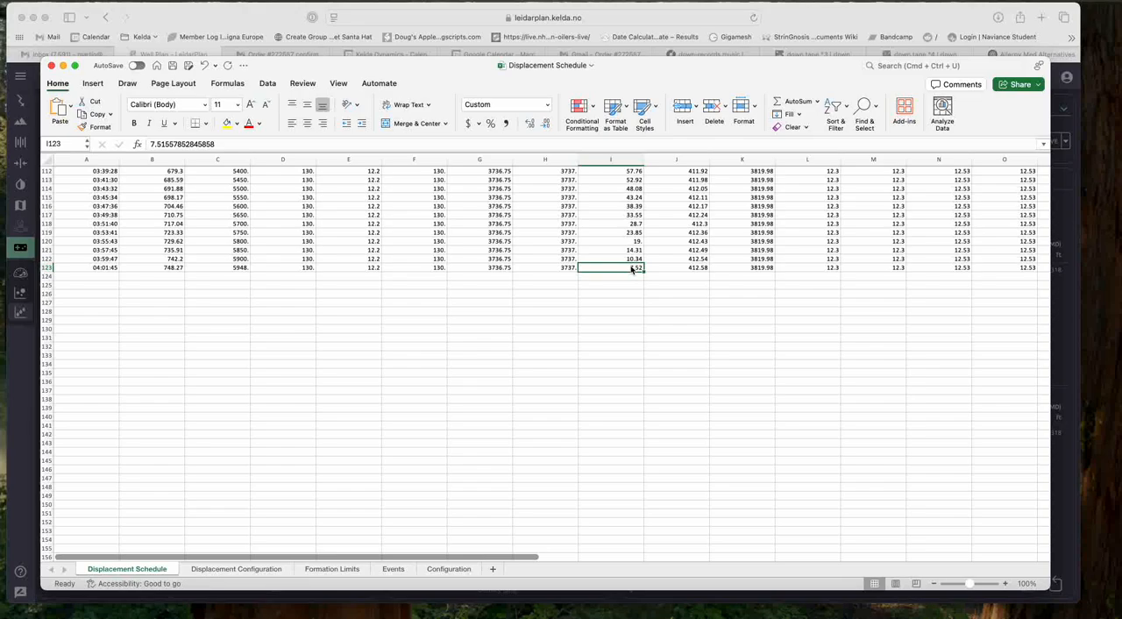
Step: Switch back to LeidarPlan, close the export dialog, and set the initial downhole fluid to 9.5" OH 12.2 ppg Balance Mud
left_click(29, 370)
left_click(768, 437)
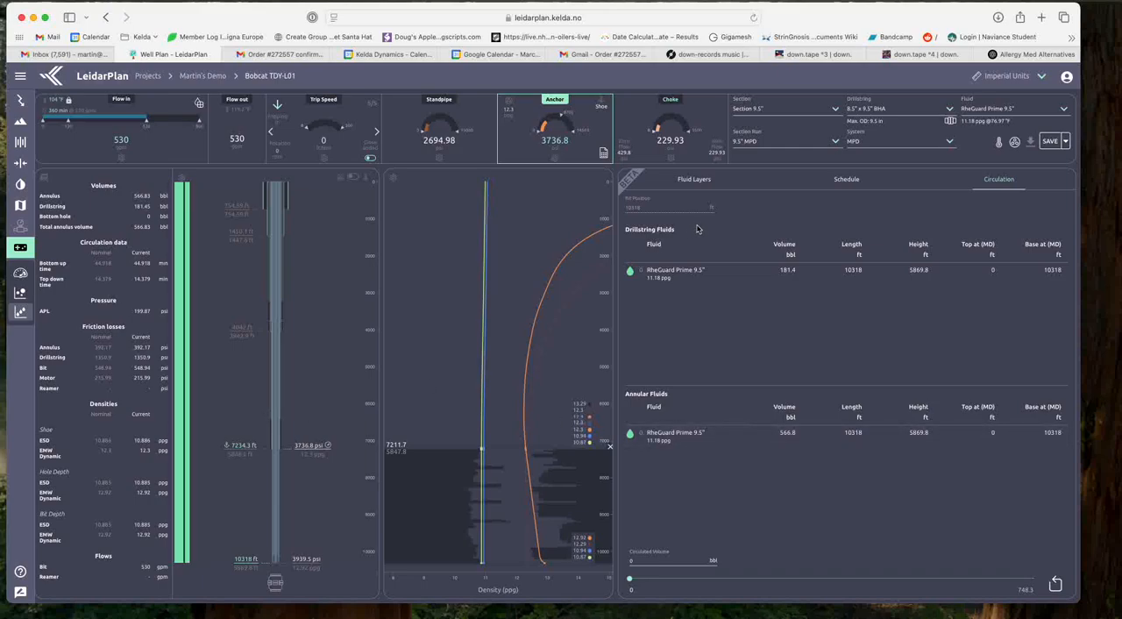
left_click(707, 178)
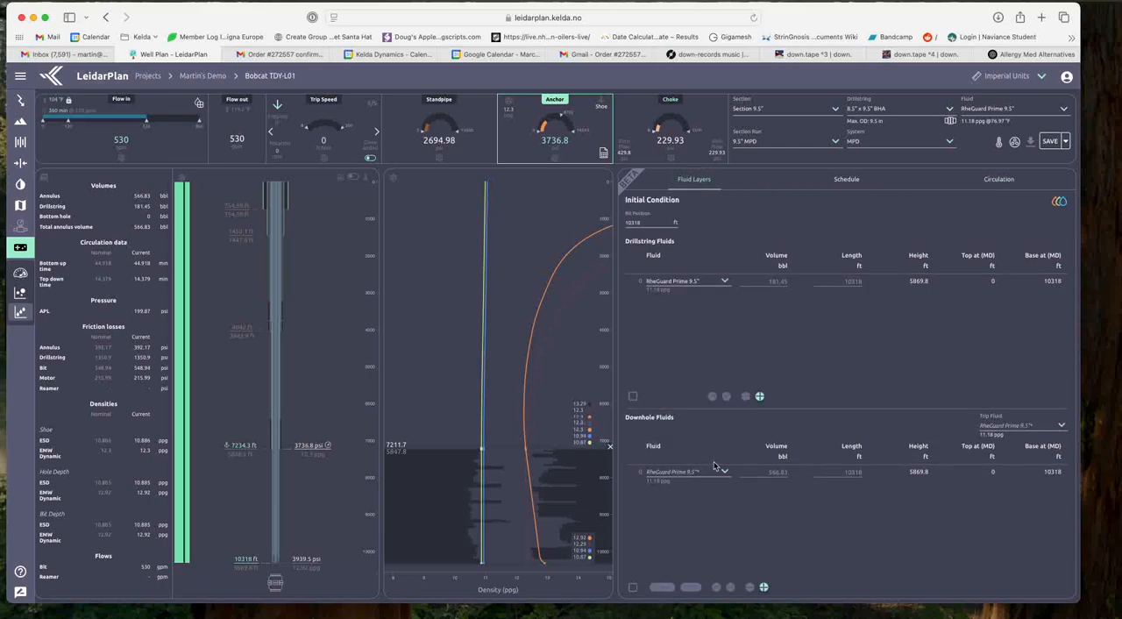
mouse_move(178, 420)
left_click(724, 472)
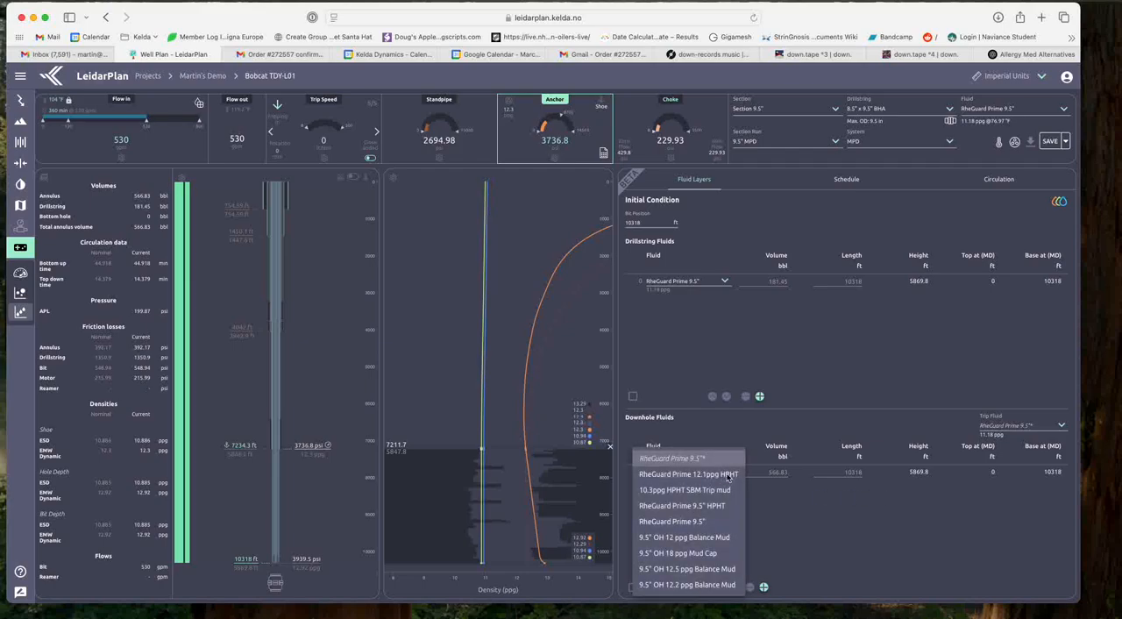
left_click(693, 584)
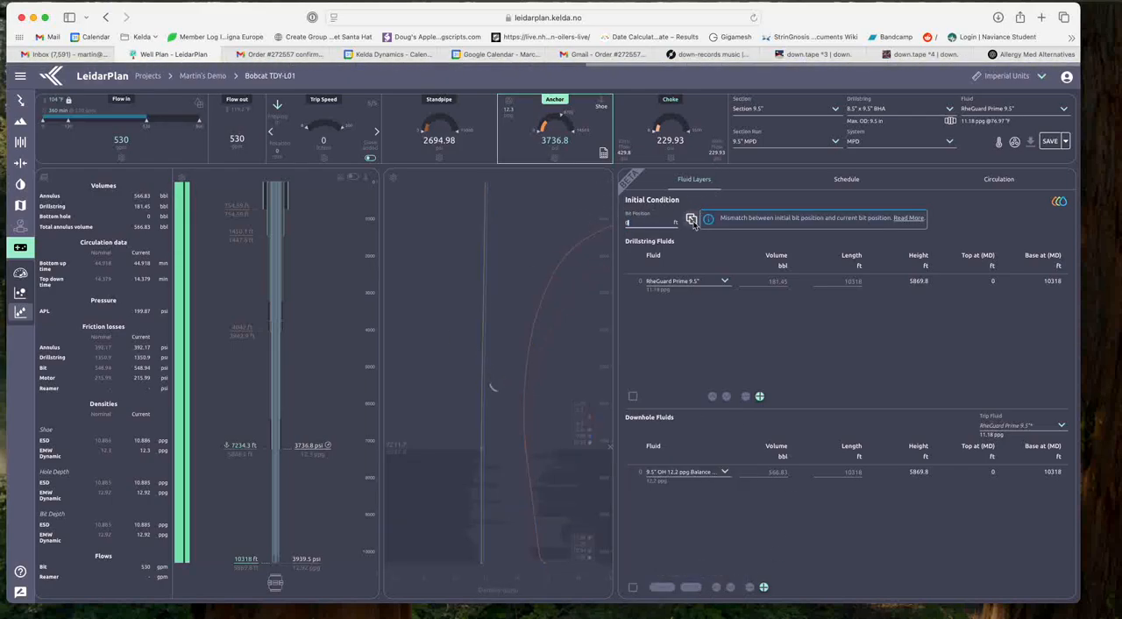
Step: Set the initial and current bit position to 0 ft, the flow in to 0 gpm, and the choke pressure to 0 psi
left_click(692, 221)
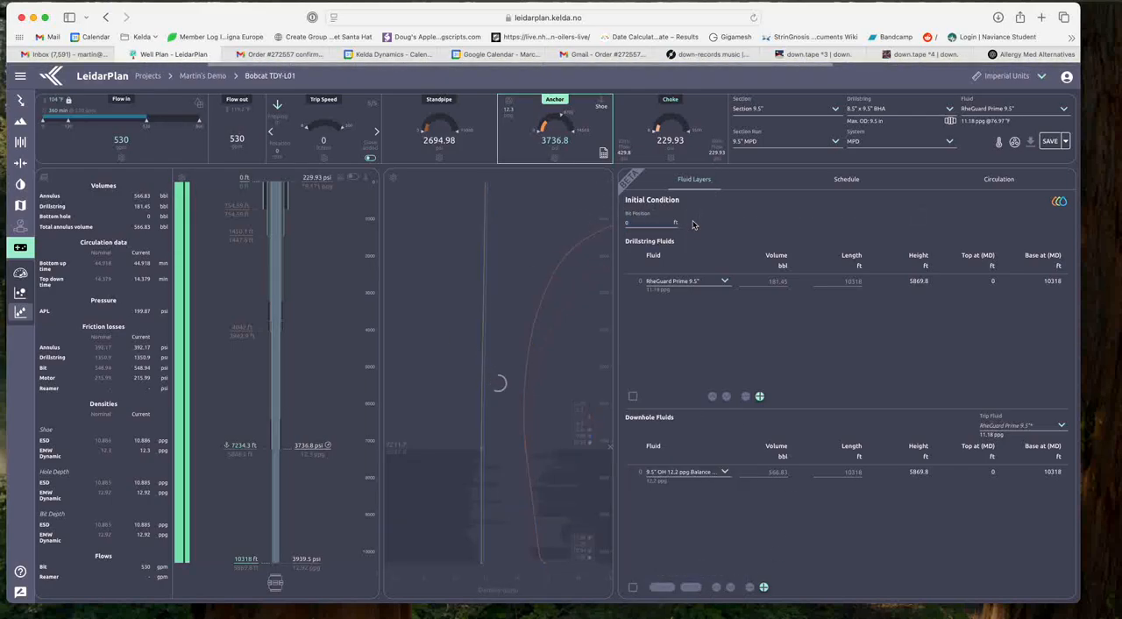
left_click(46, 123)
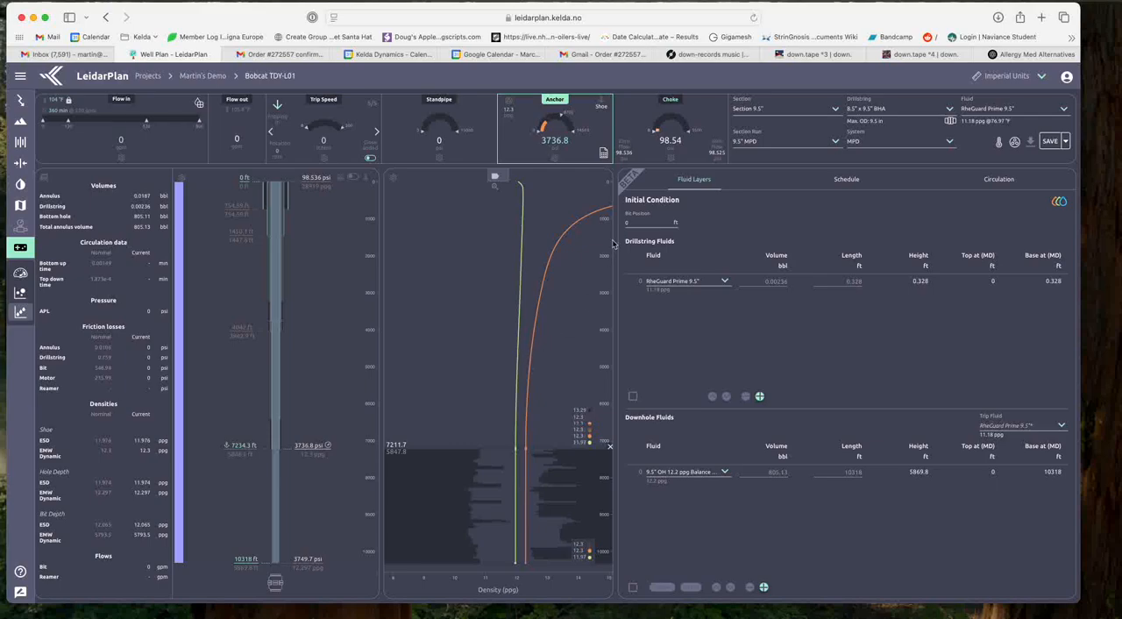
left_click(670, 101)
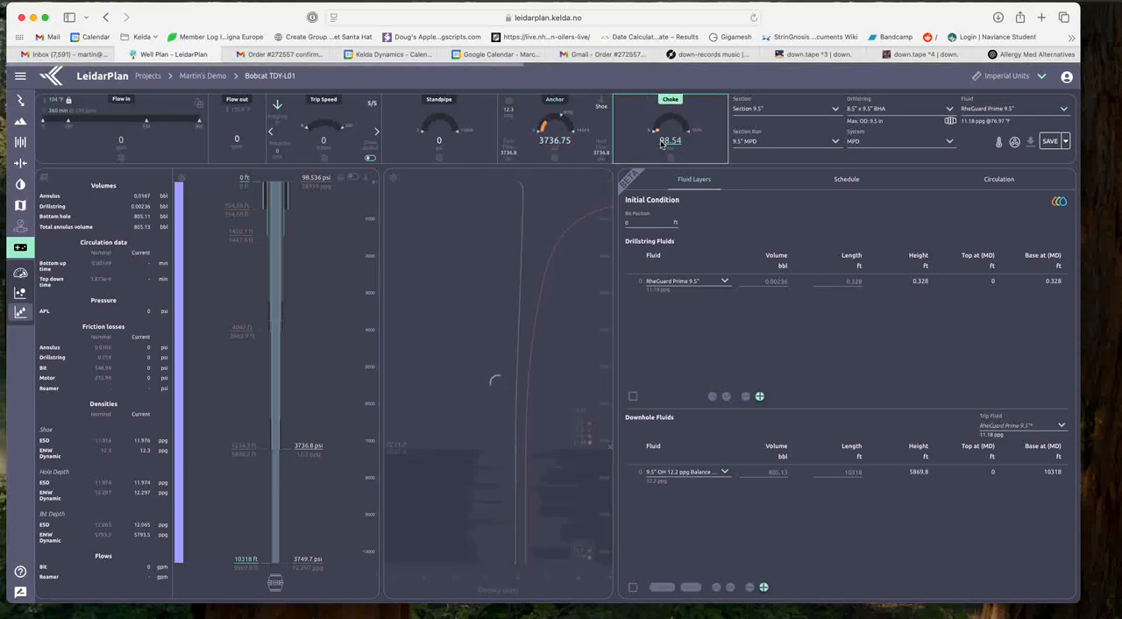
type("0")
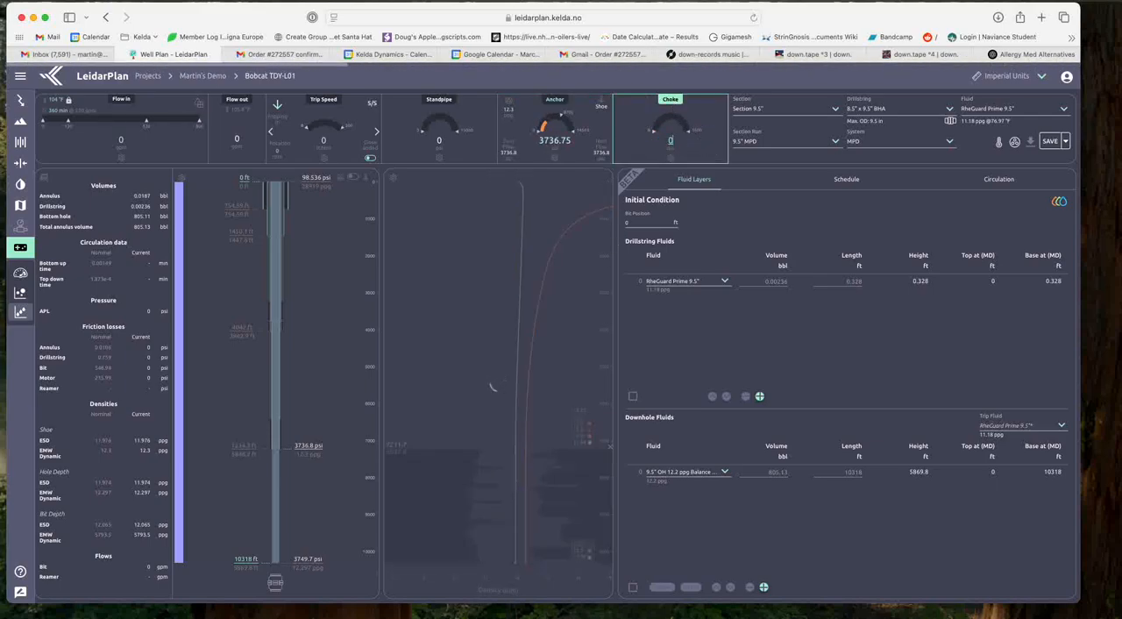